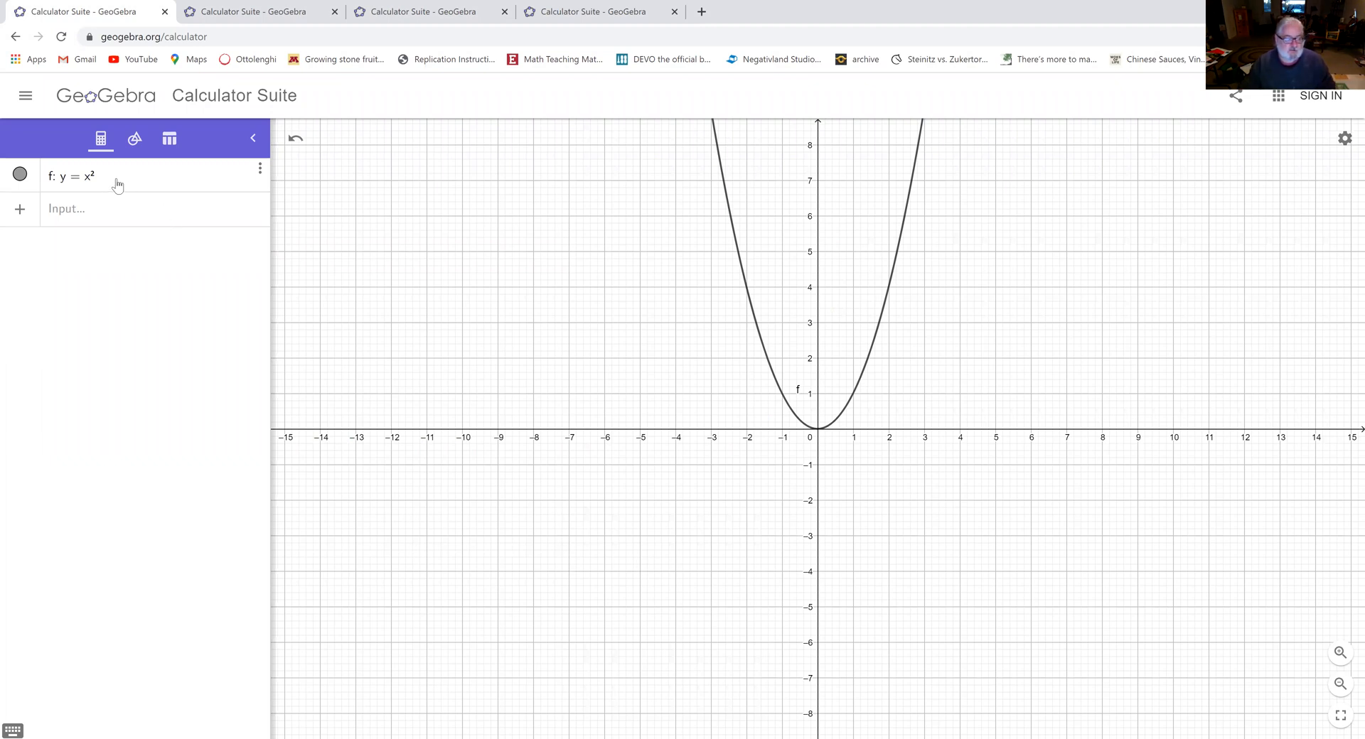
# - Change the colour of the parabola y = x² to red in its object settings
pyautogui.rightClick(737, 254)
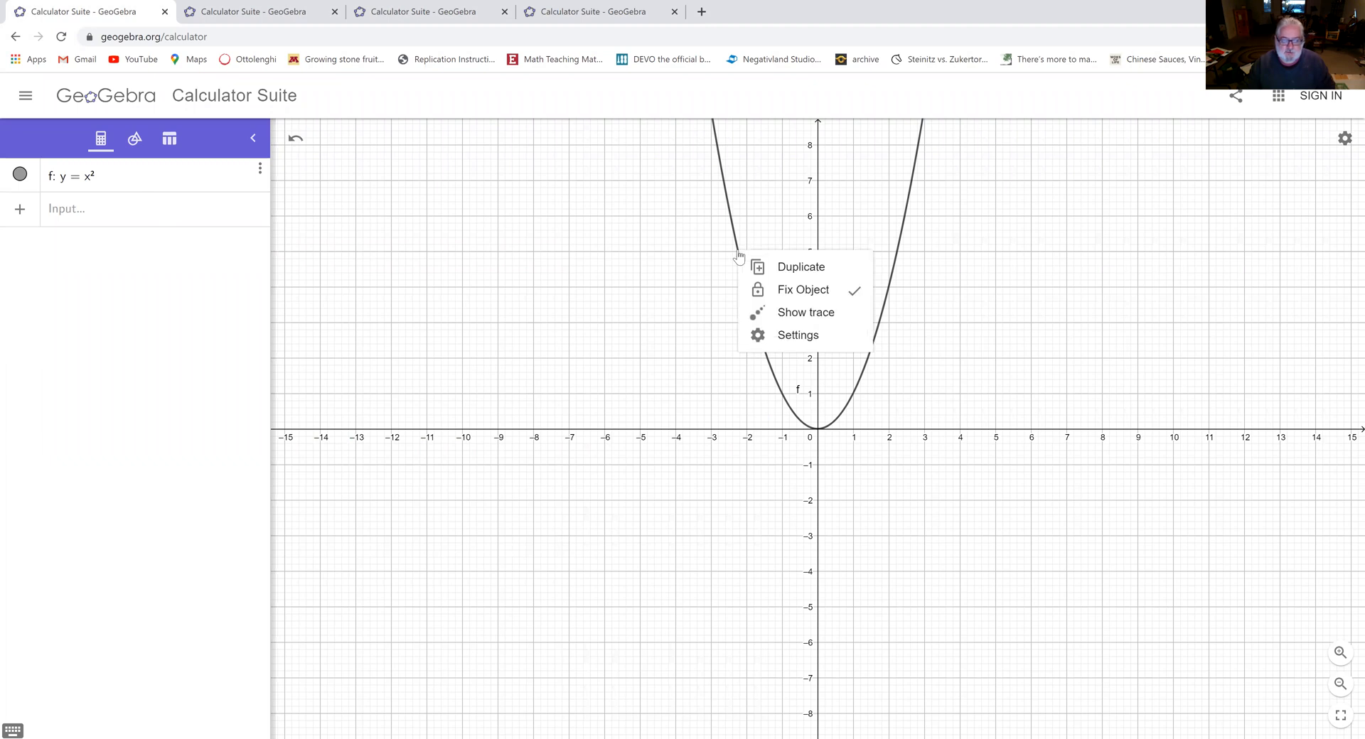
pyautogui.click(796, 335)
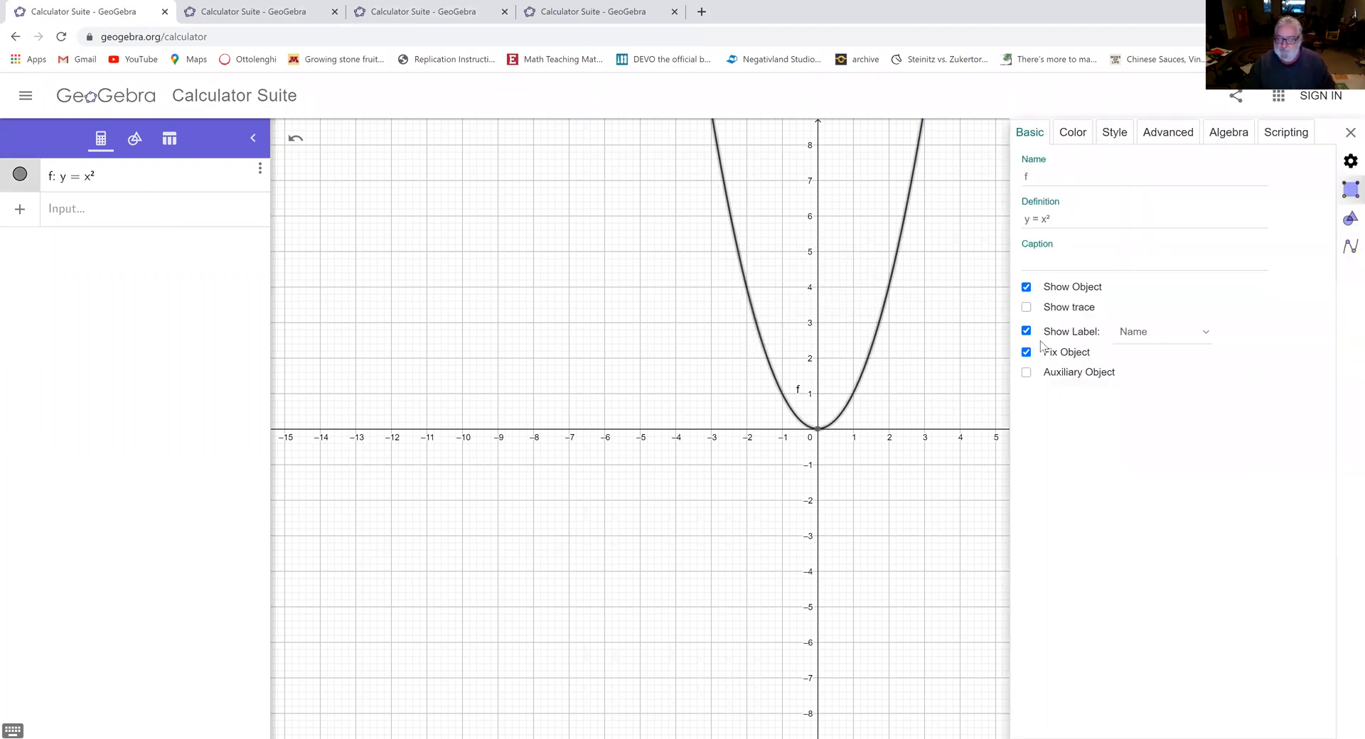
pyautogui.click(1073, 133)
pyautogui.click(1049, 175)
pyautogui.click(499, 283)
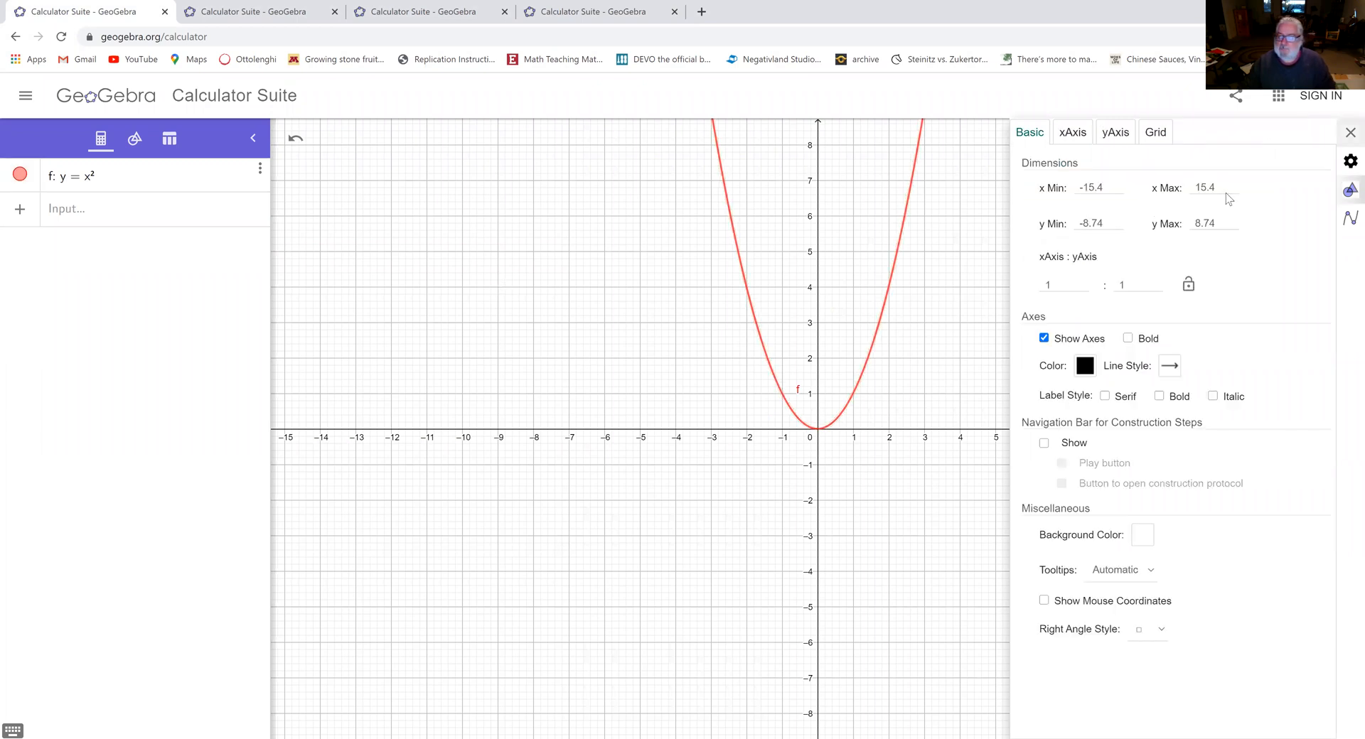
pyautogui.click(1350, 133)
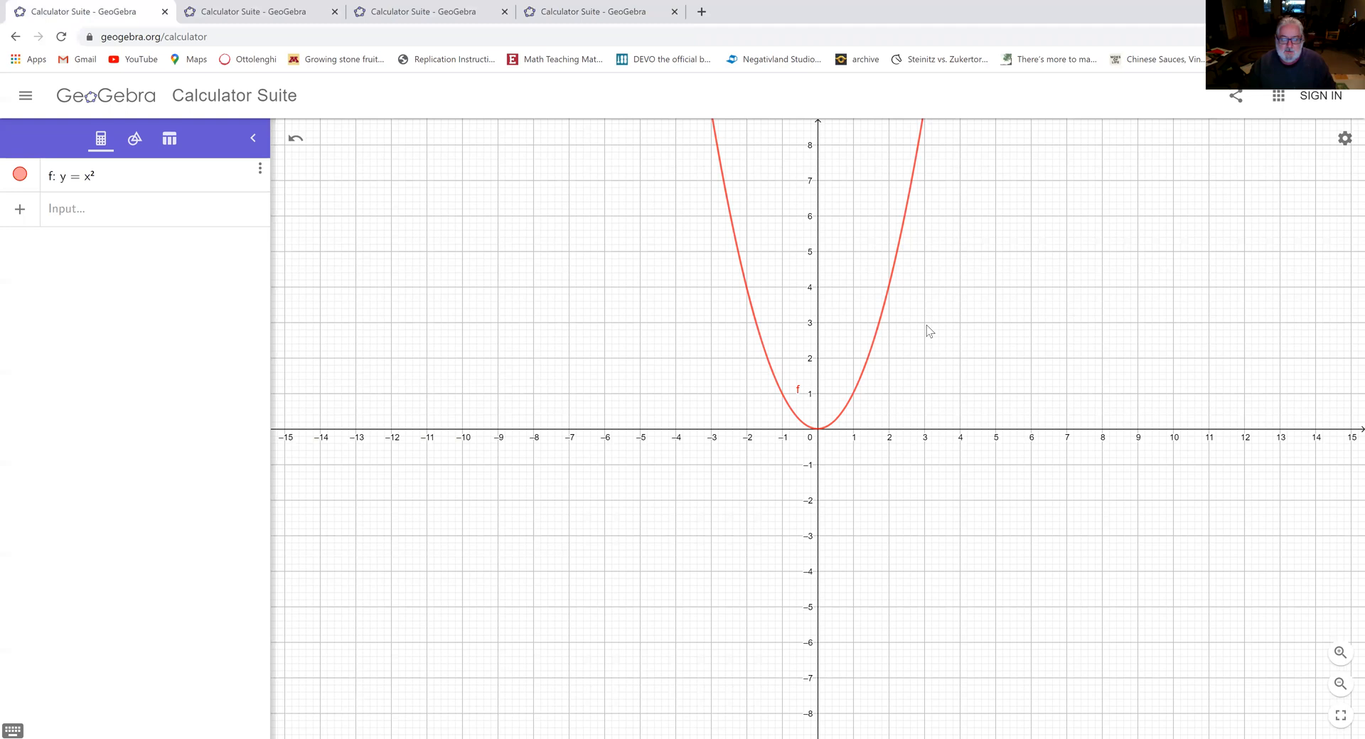
# - Graph the inverse relation x = y² alongside the red parabola
pyautogui.click(108, 177)
pyautogui.moveTo(108, 178); pyautogui.dragTo(72, 183)
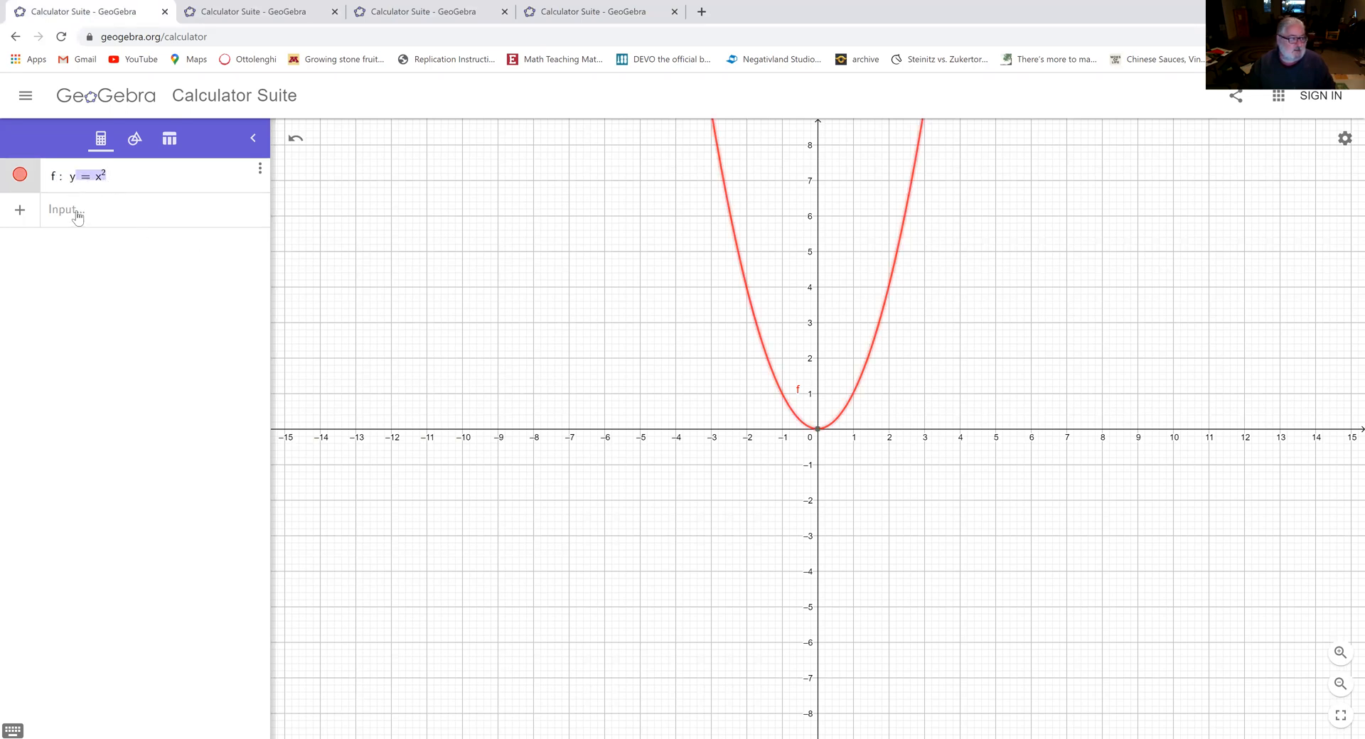
pyautogui.click(76, 212)
pyautogui.write('x=')
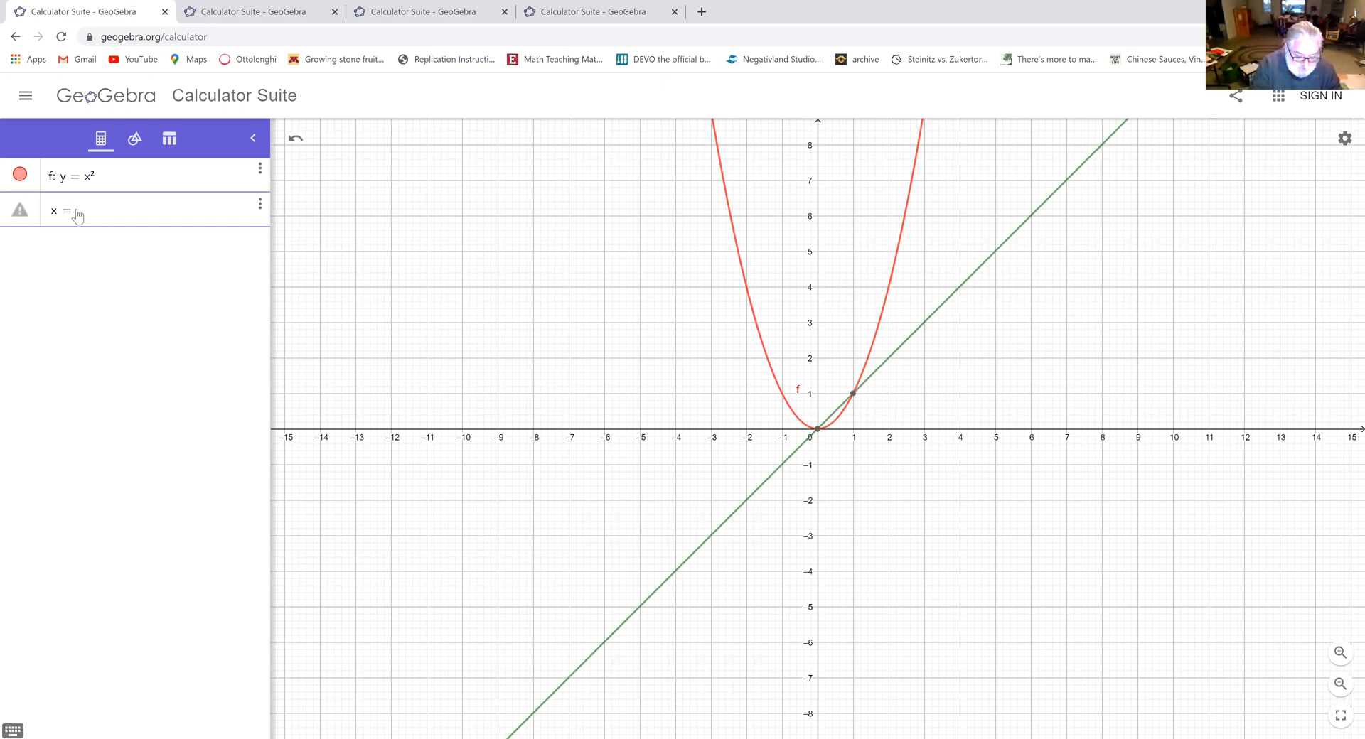
pyautogui.write('y^2')
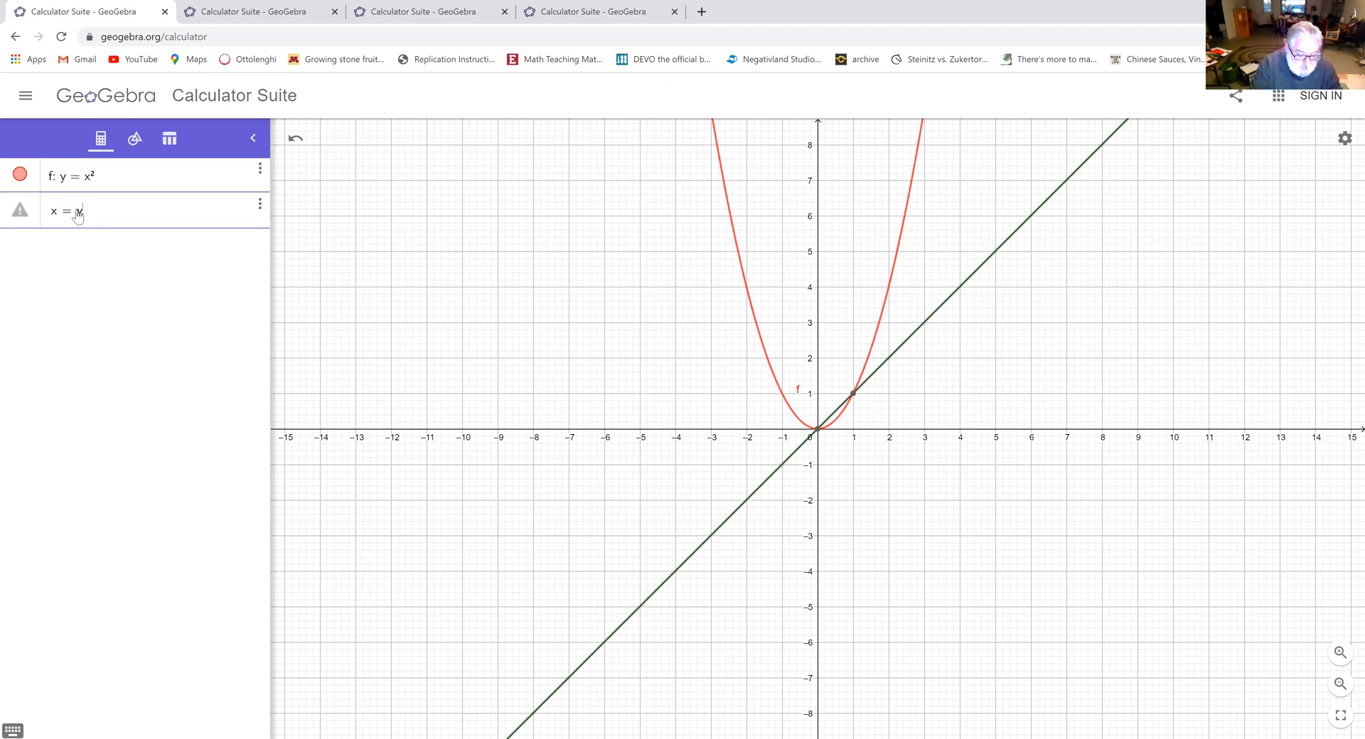
pyautogui.press('Return')
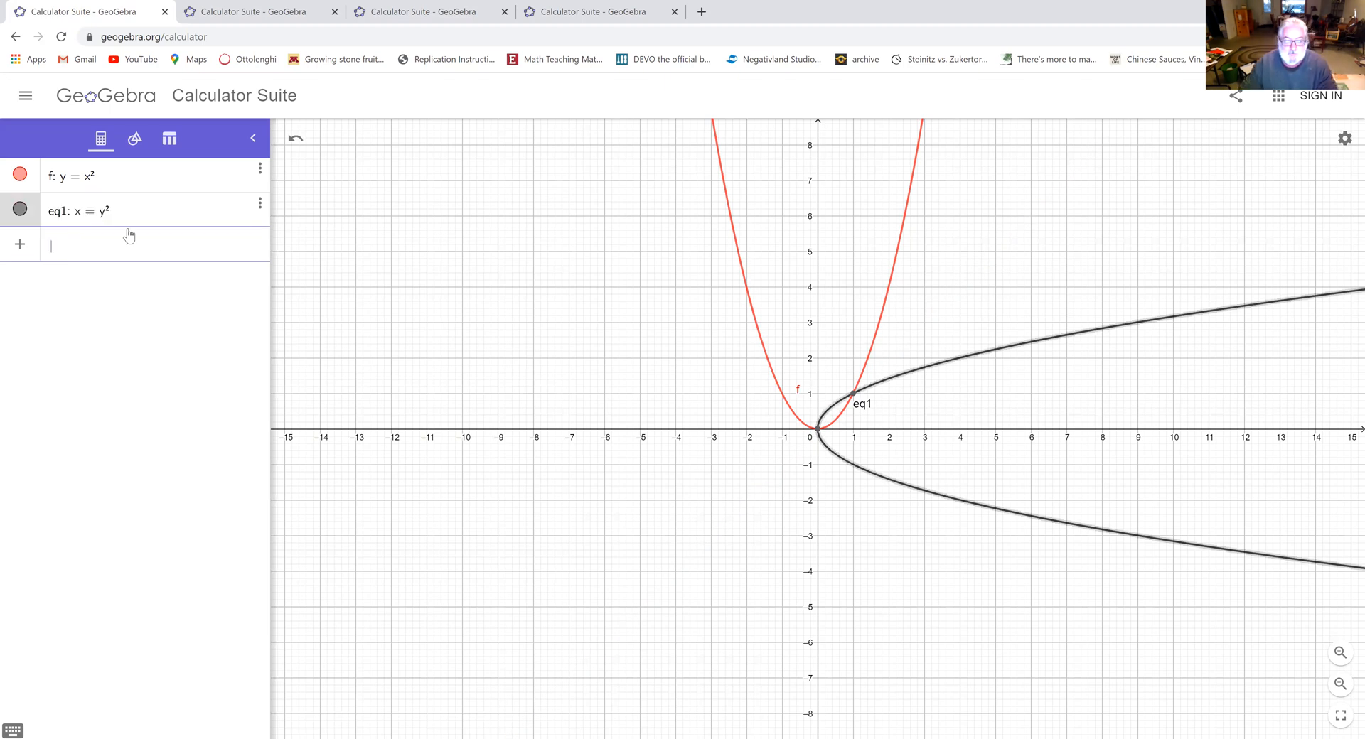
pyautogui.click(534, 307)
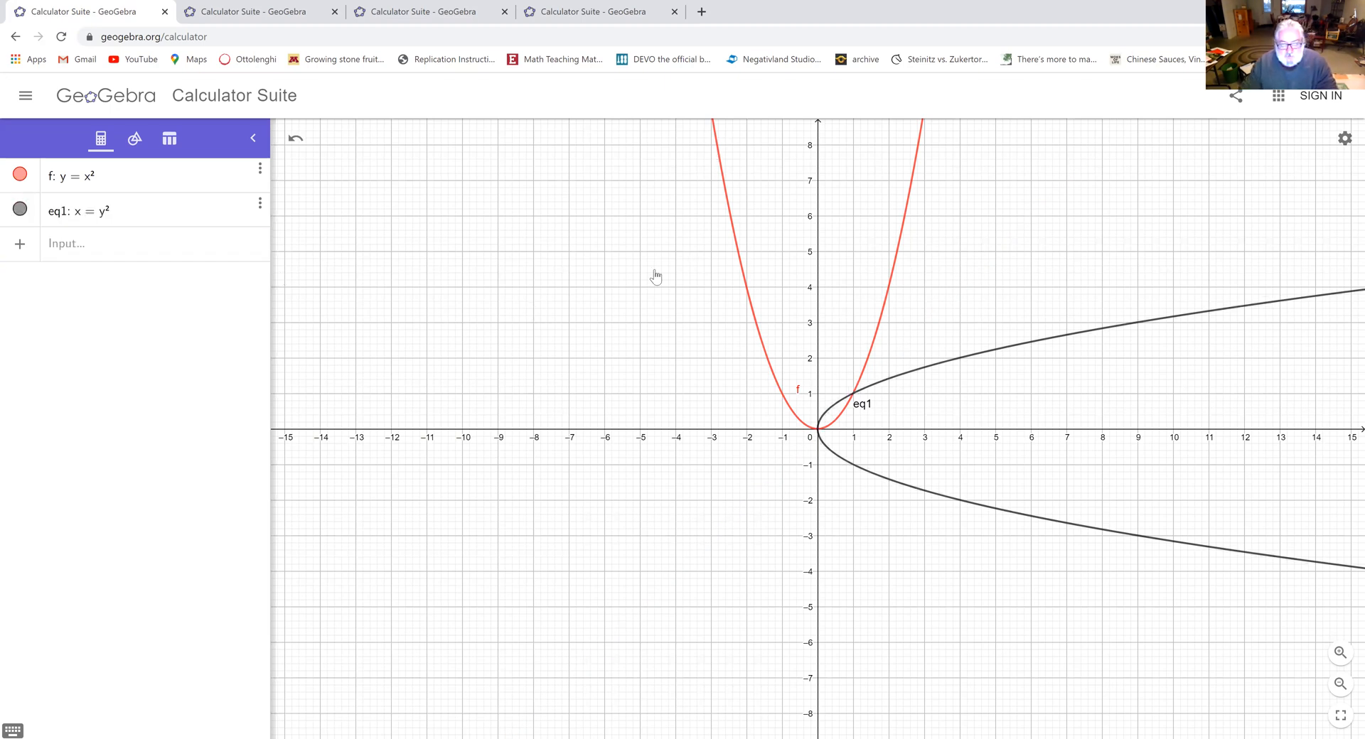
pyautogui.moveTo(696, 265); pyautogui.dragTo(536, 316)
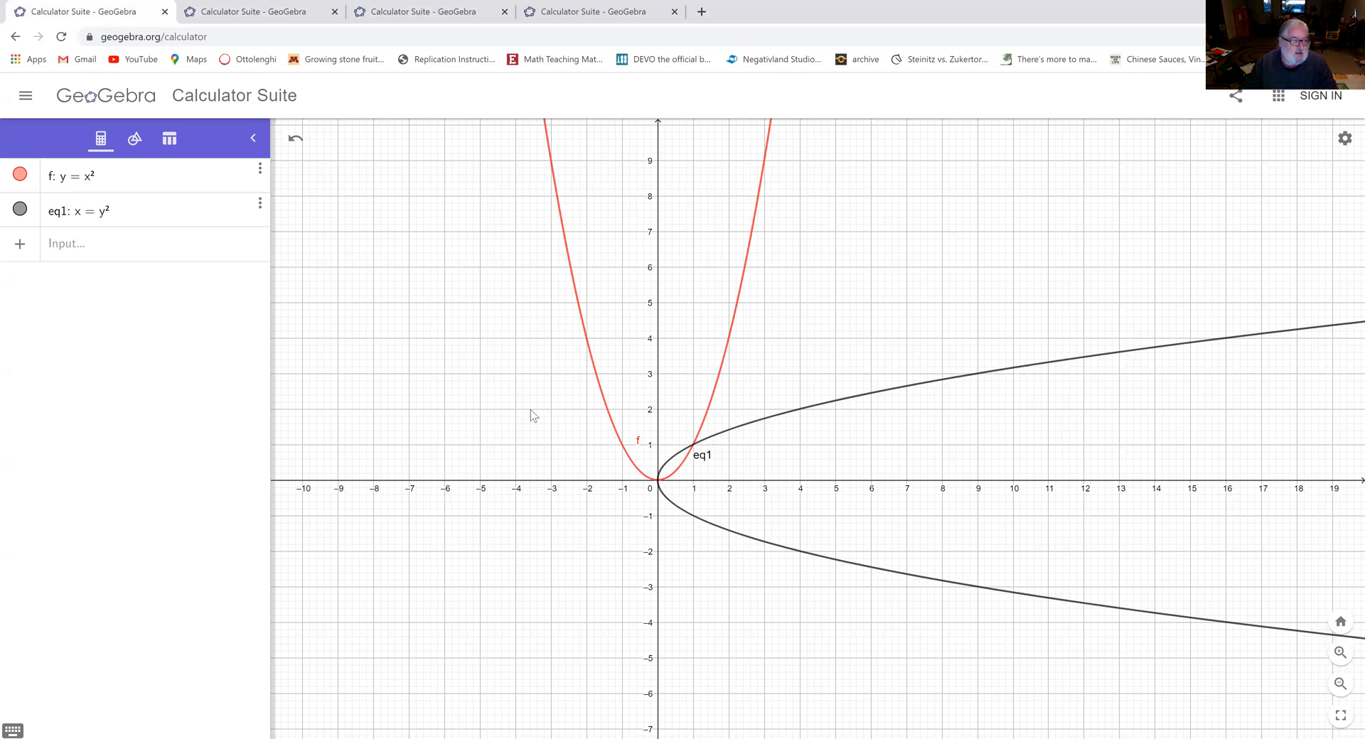
pyautogui.click(80, 225)
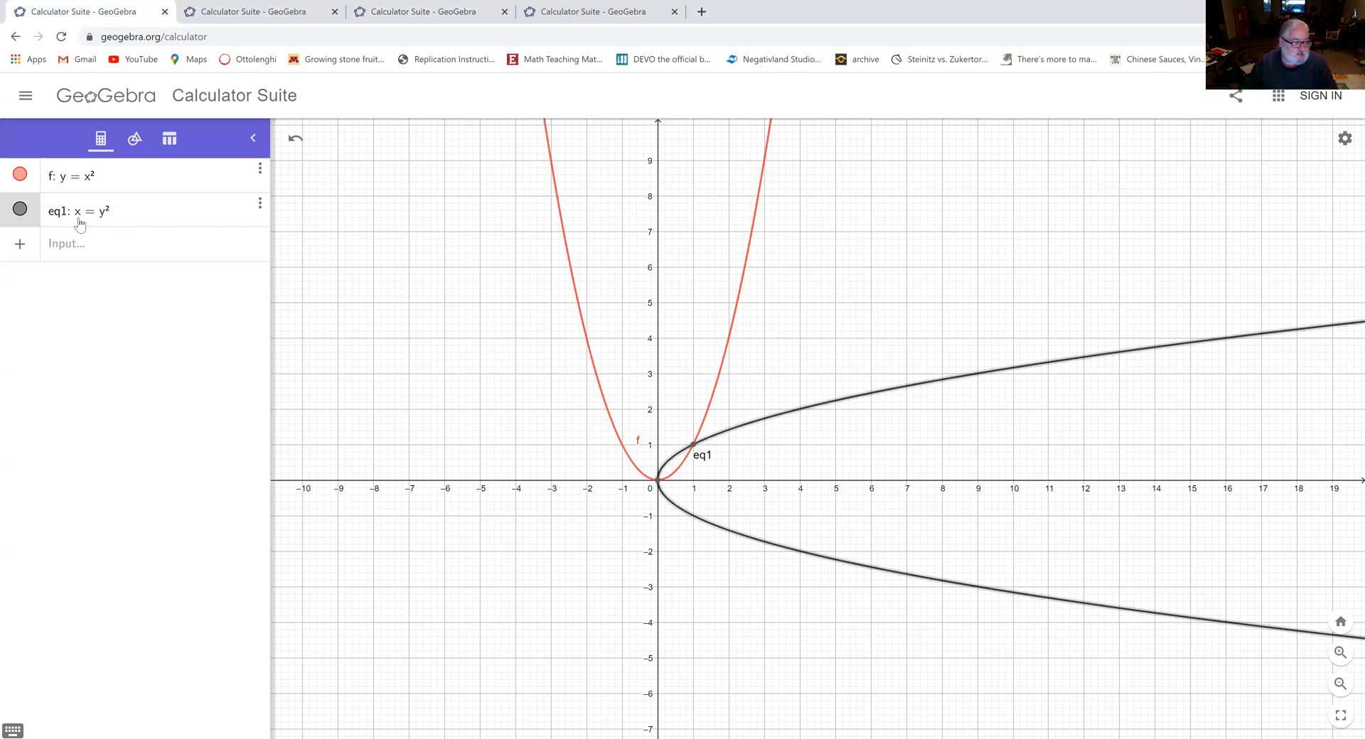
pyautogui.click(351, 289)
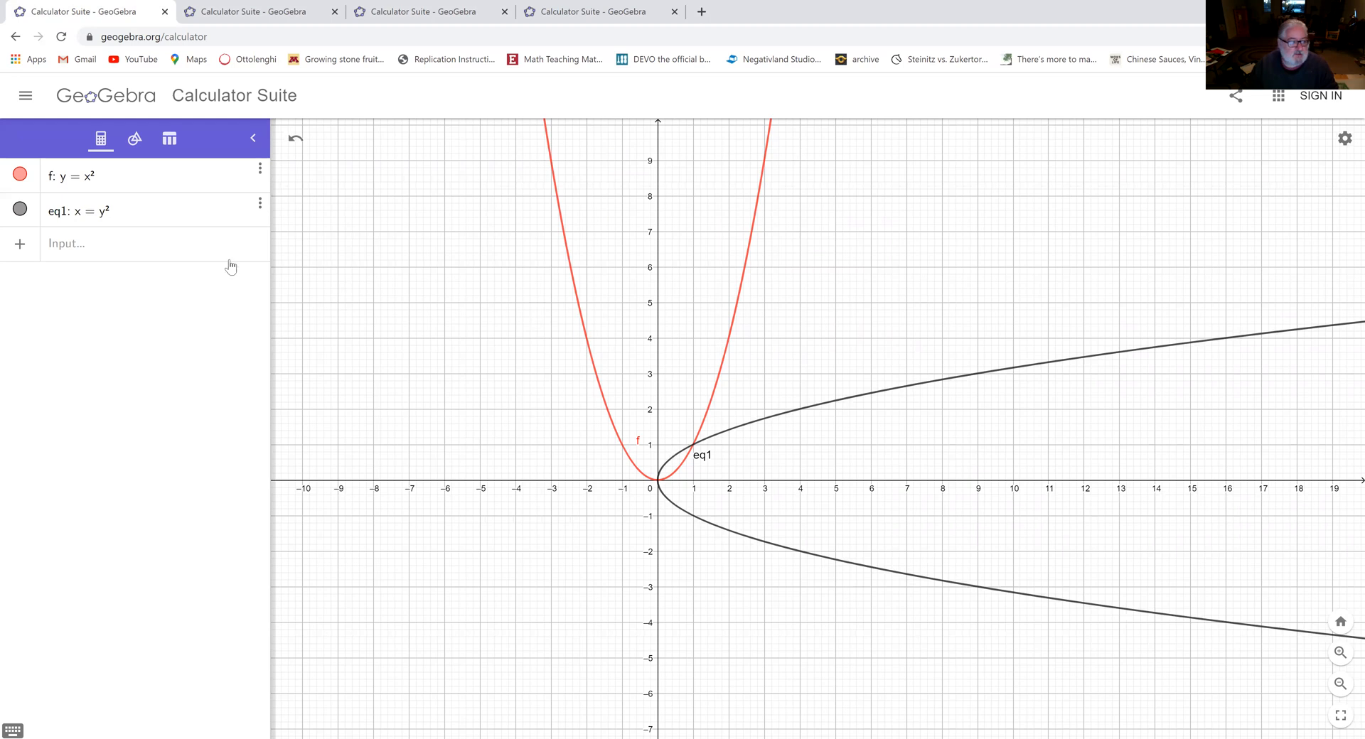
# - Plot the point (2, 4) on the red parabola and its swapped counterpart (4, 2) on the sideways parabola
pyautogui.click(183, 254)
pyautogui.write('(2,4)')
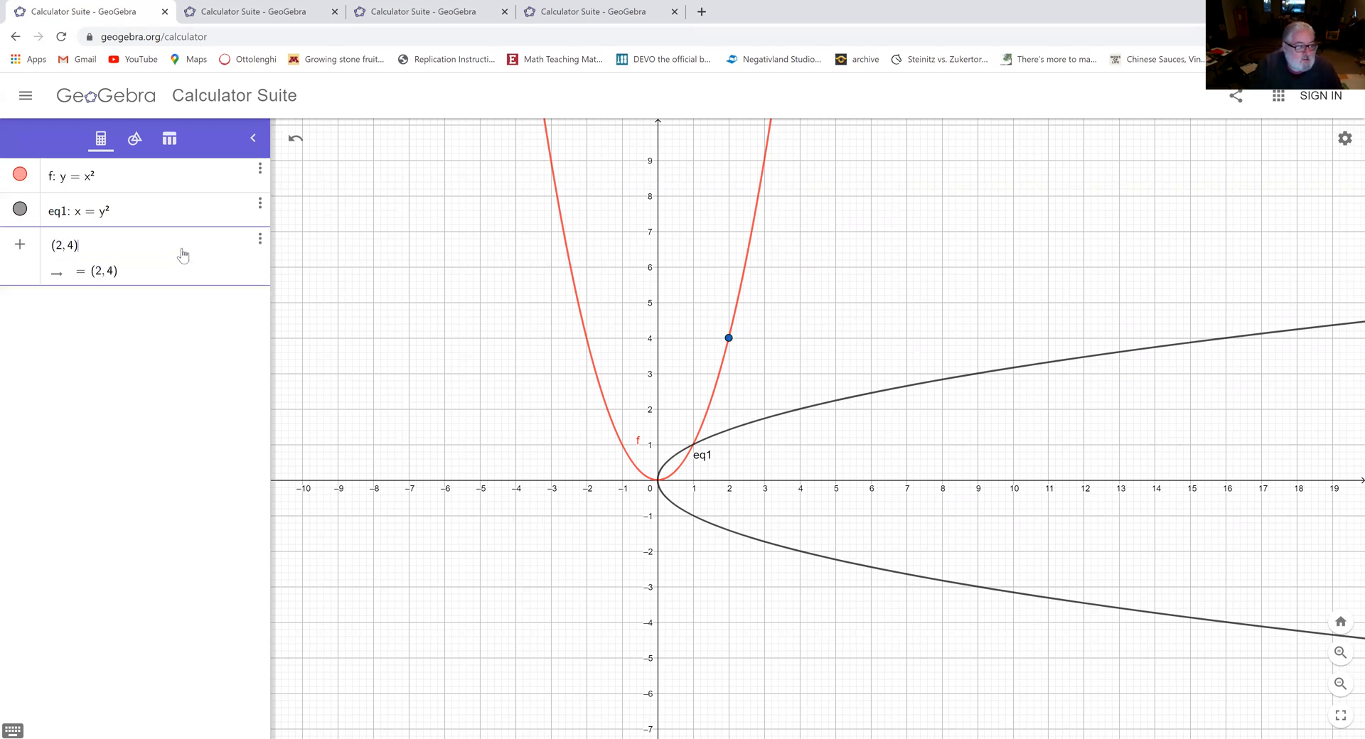
pyautogui.press('Return')
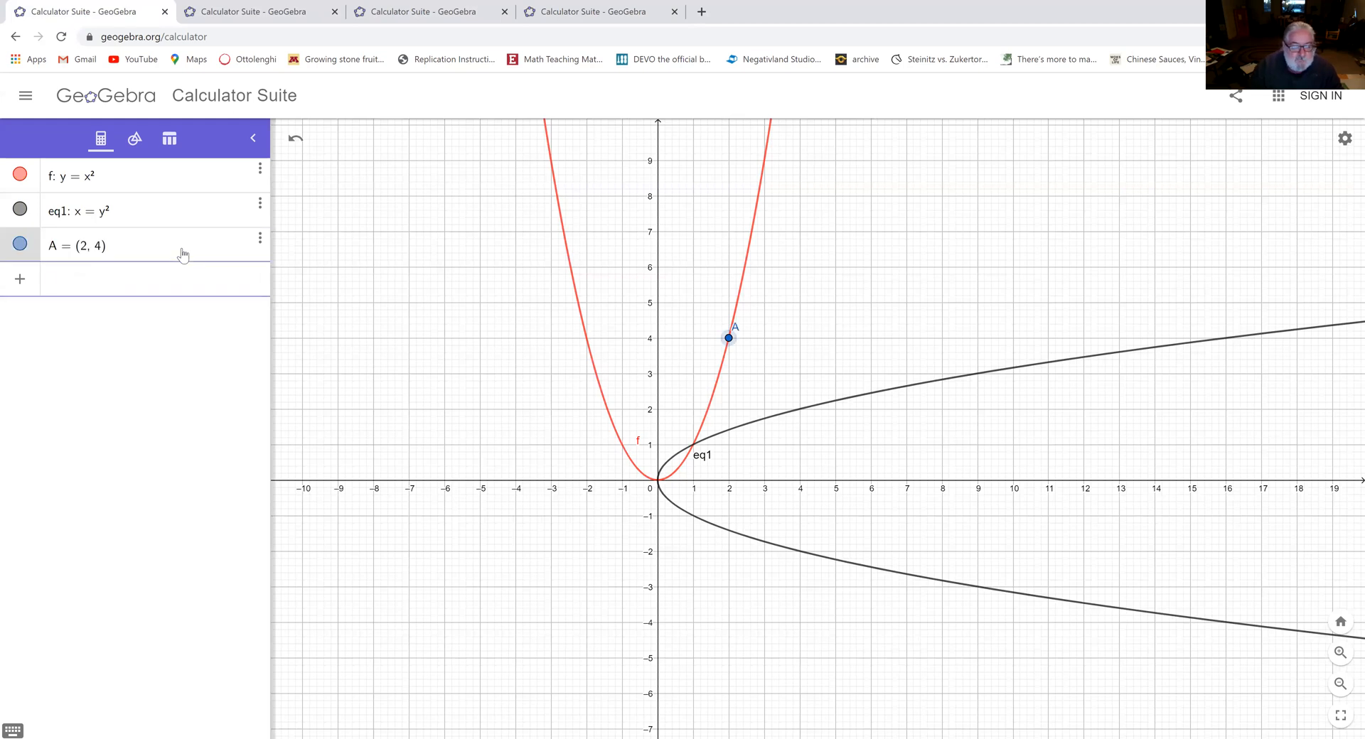
pyautogui.click(483, 373)
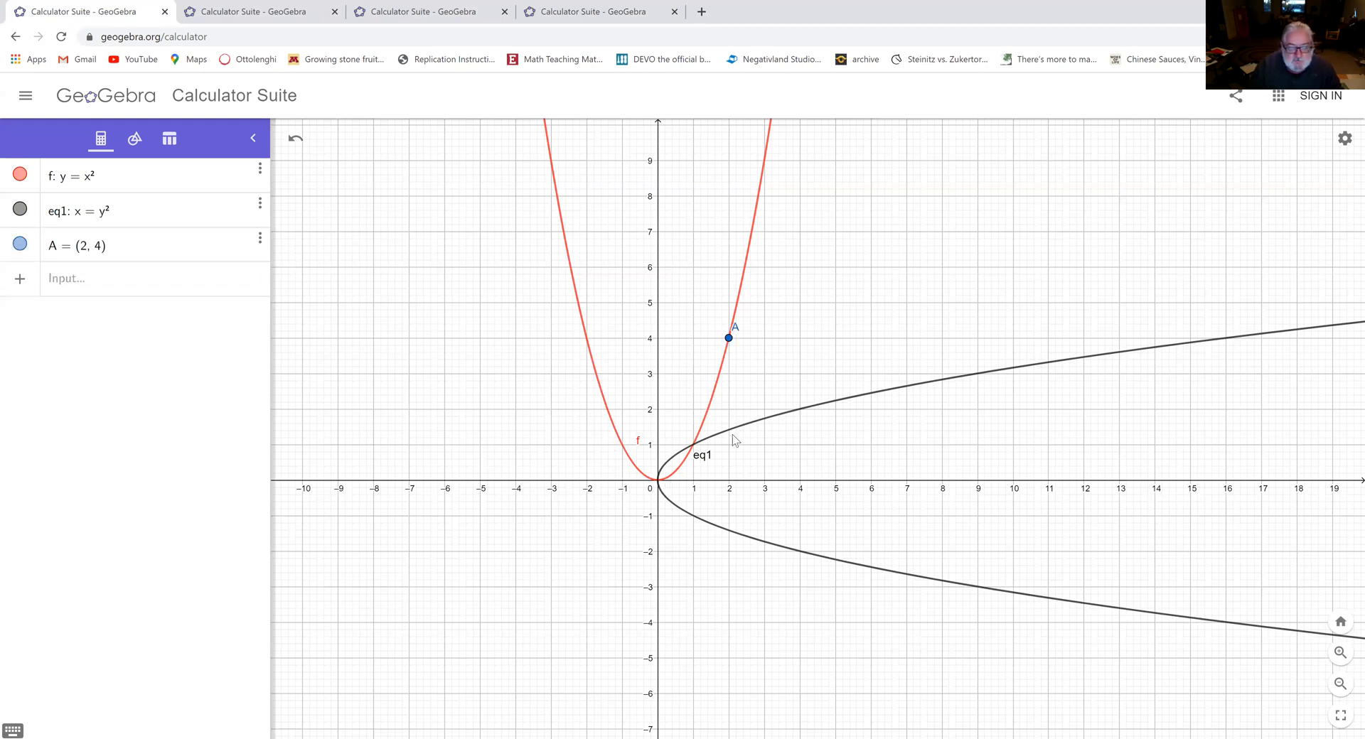
pyautogui.click(732, 341)
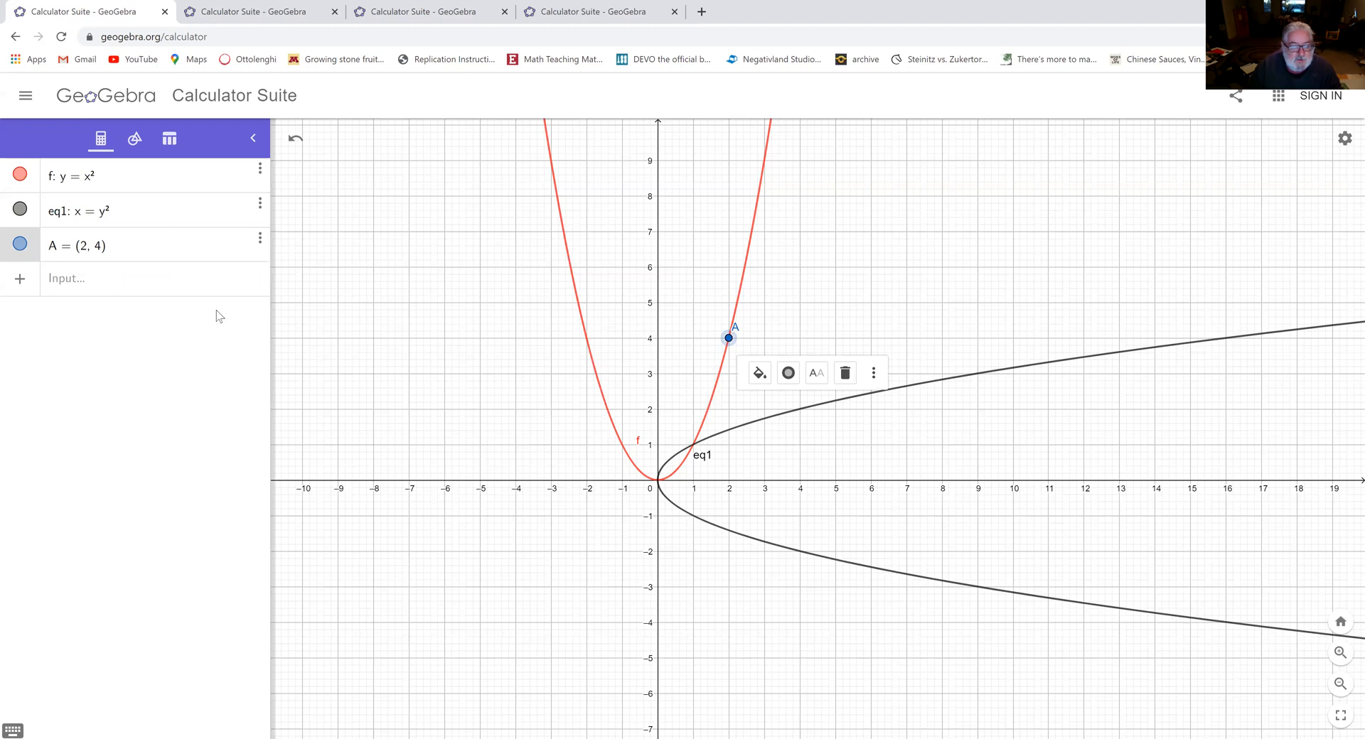
pyautogui.click(131, 287)
pyautogui.write('(4,2')
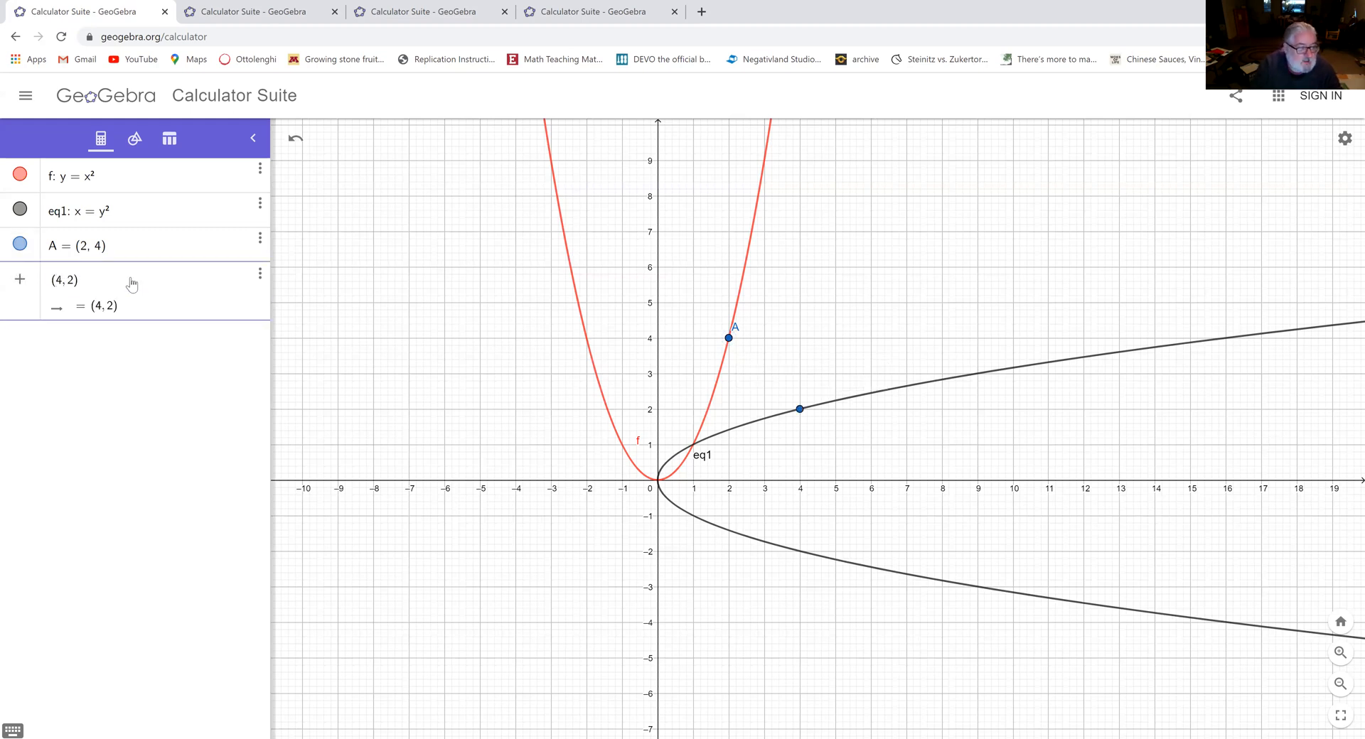
pyautogui.press('Return')
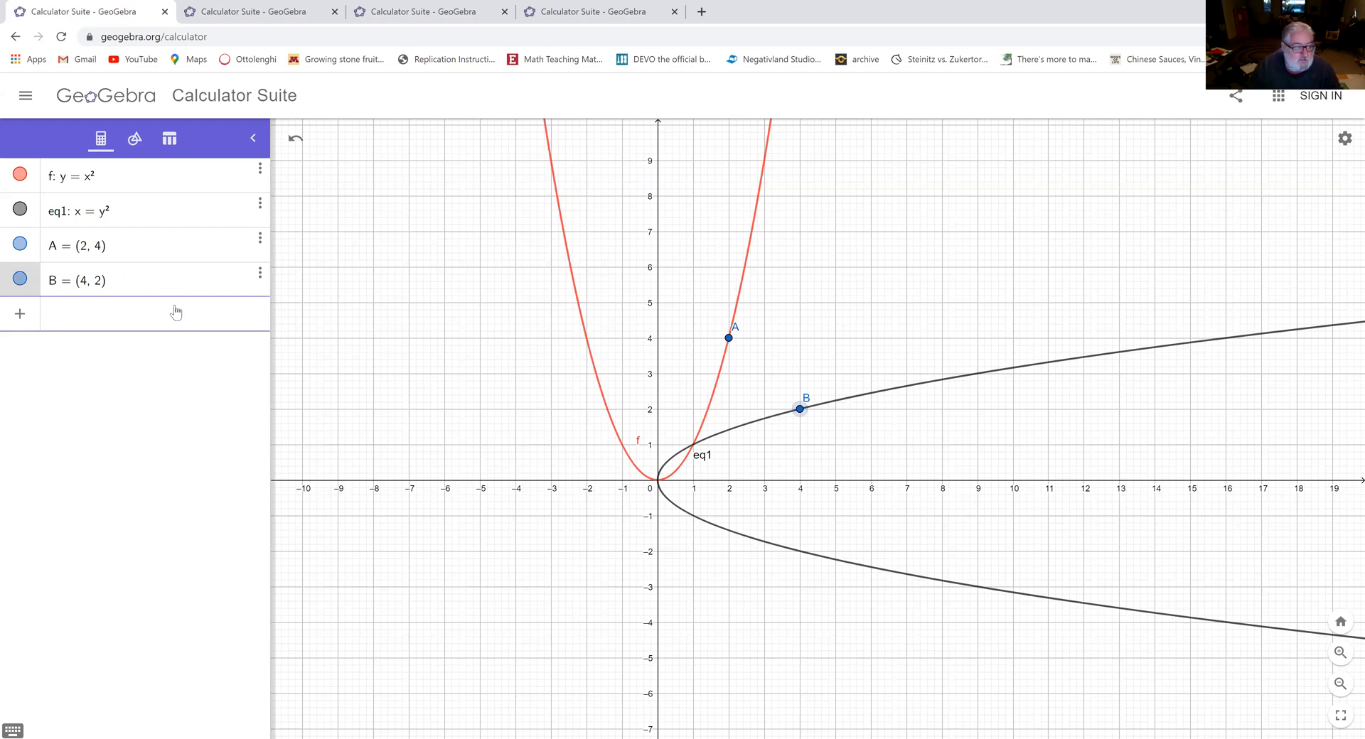
# - Plot the point (3, 9) on the red parabola and its swapped counterpart (9, 3) on the sideways parabola
pyautogui.write('(3,9)')
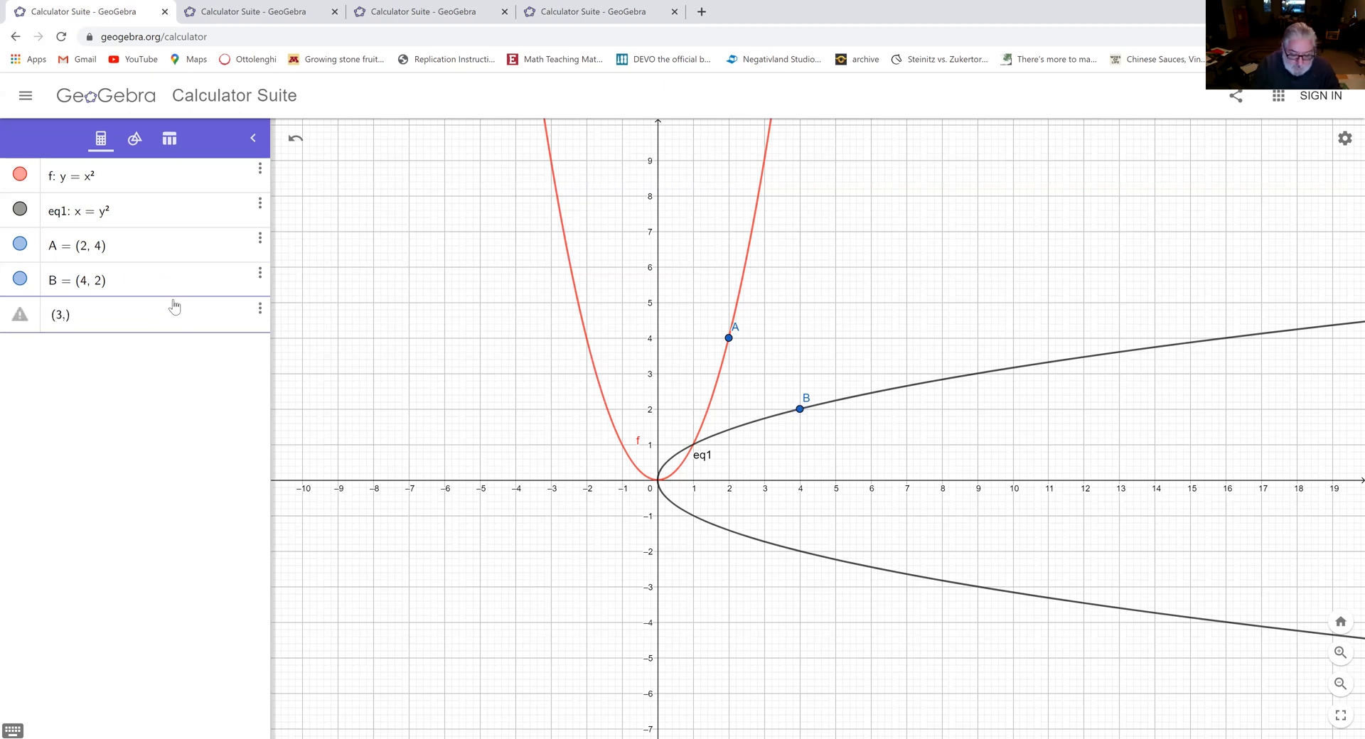
pyautogui.press('Return')
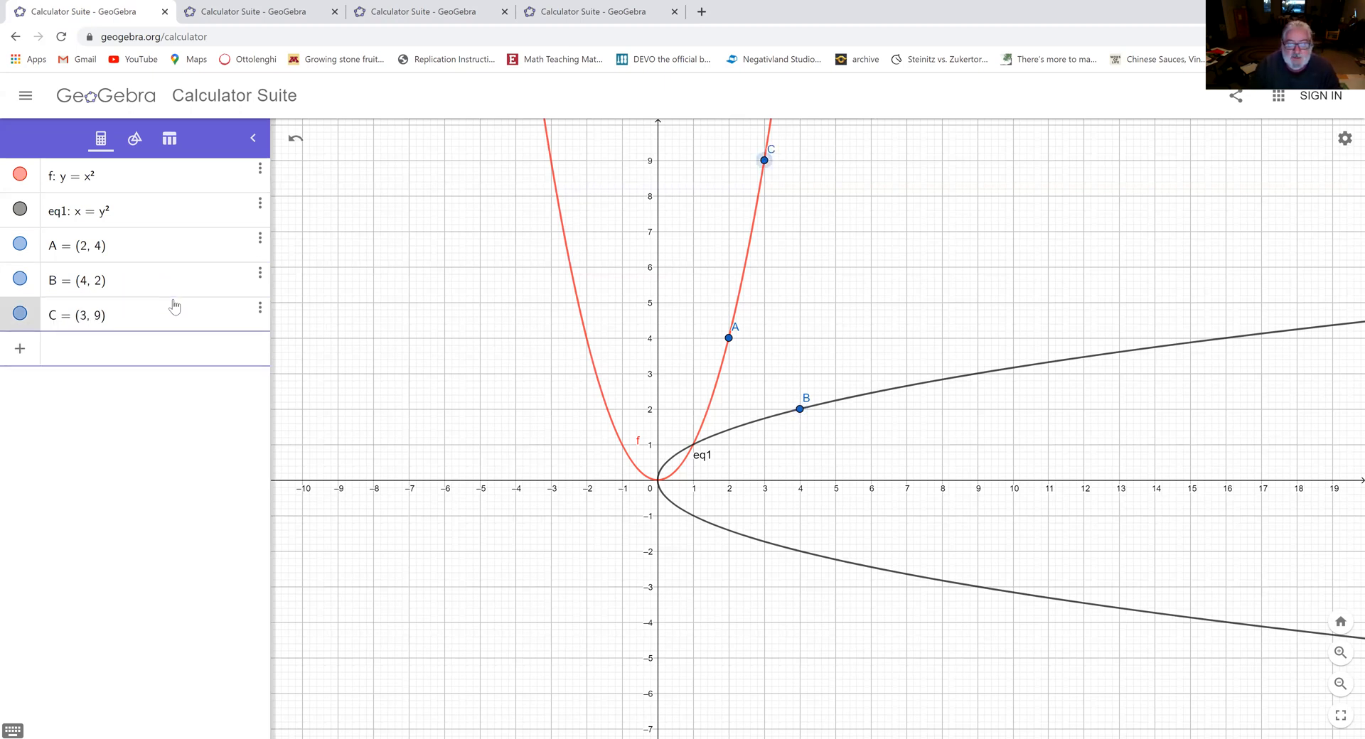
pyautogui.click(765, 161)
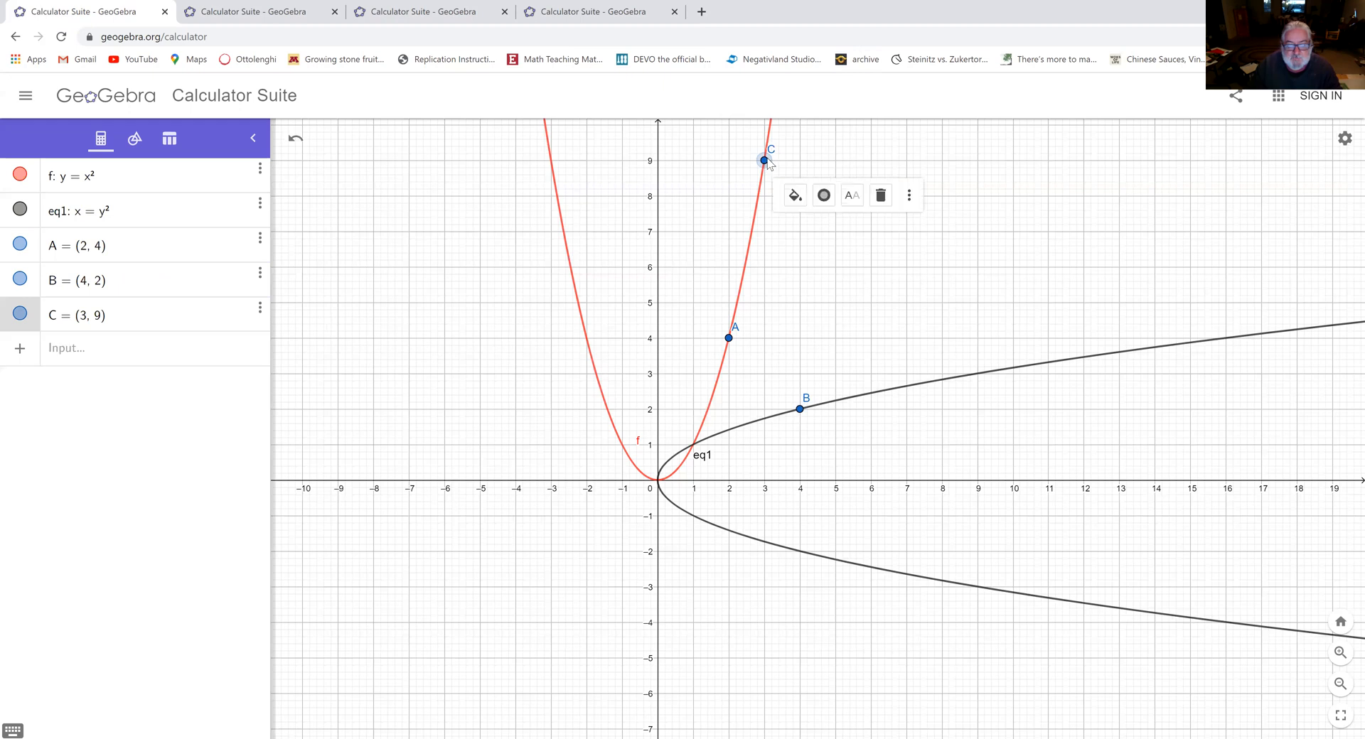
pyautogui.click(103, 347)
pyautogui.write('(9,3)')
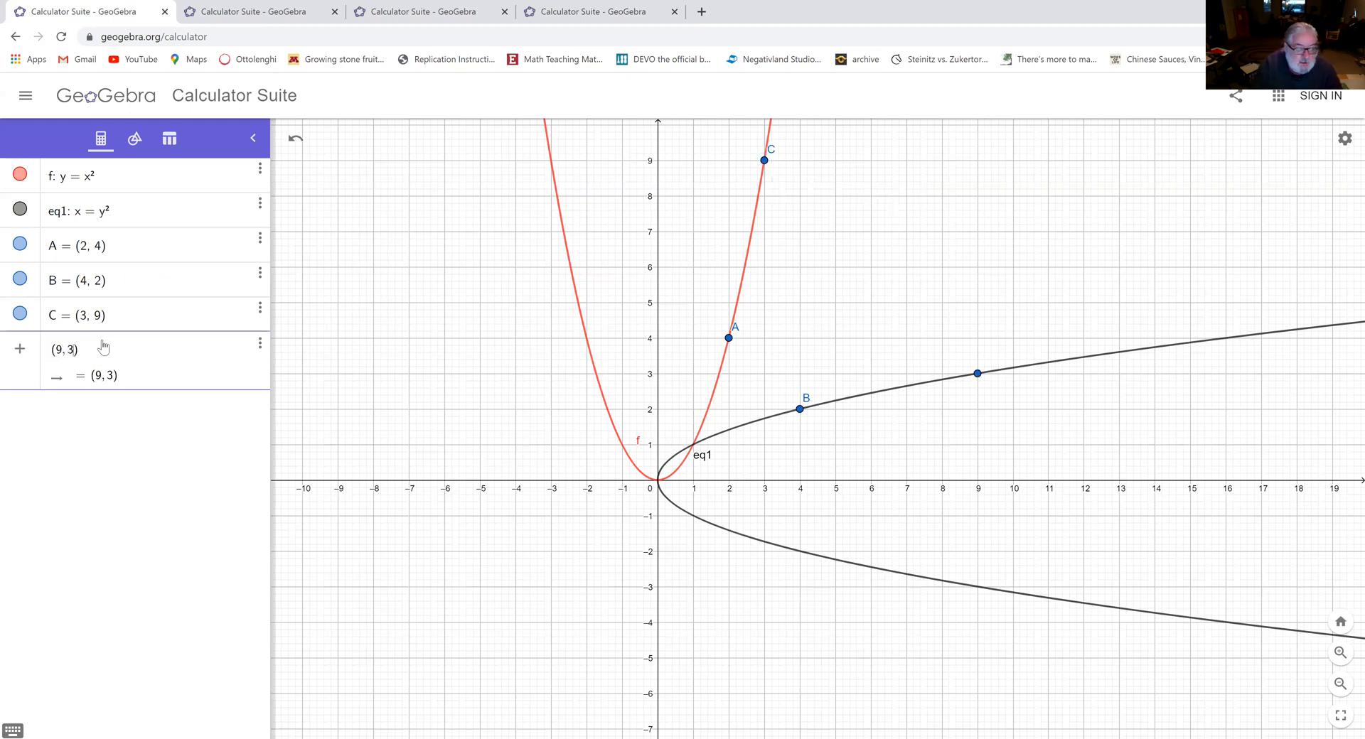
pyautogui.press('Return')
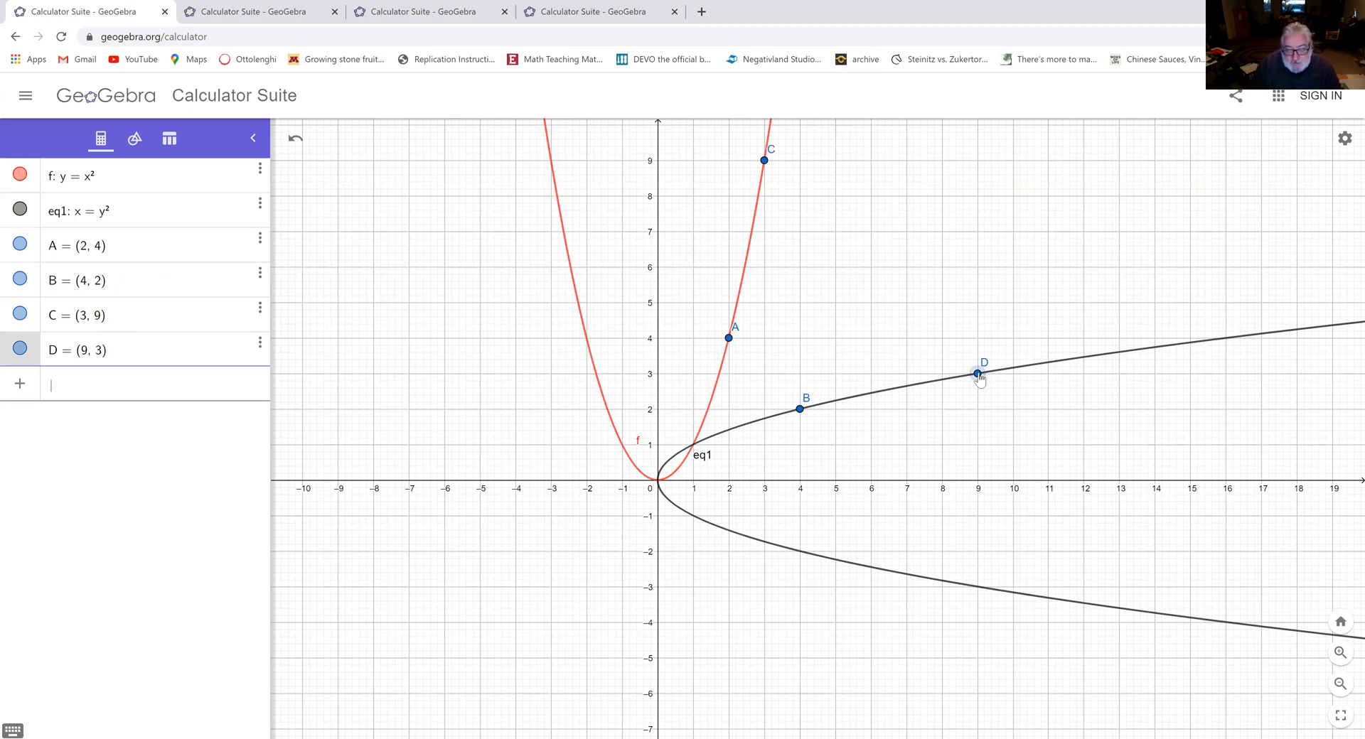
# - Add a point at (4, 1) and correct its coordinates to (4, -2) on the sideways parabola's lower branch
pyautogui.click(110, 395)
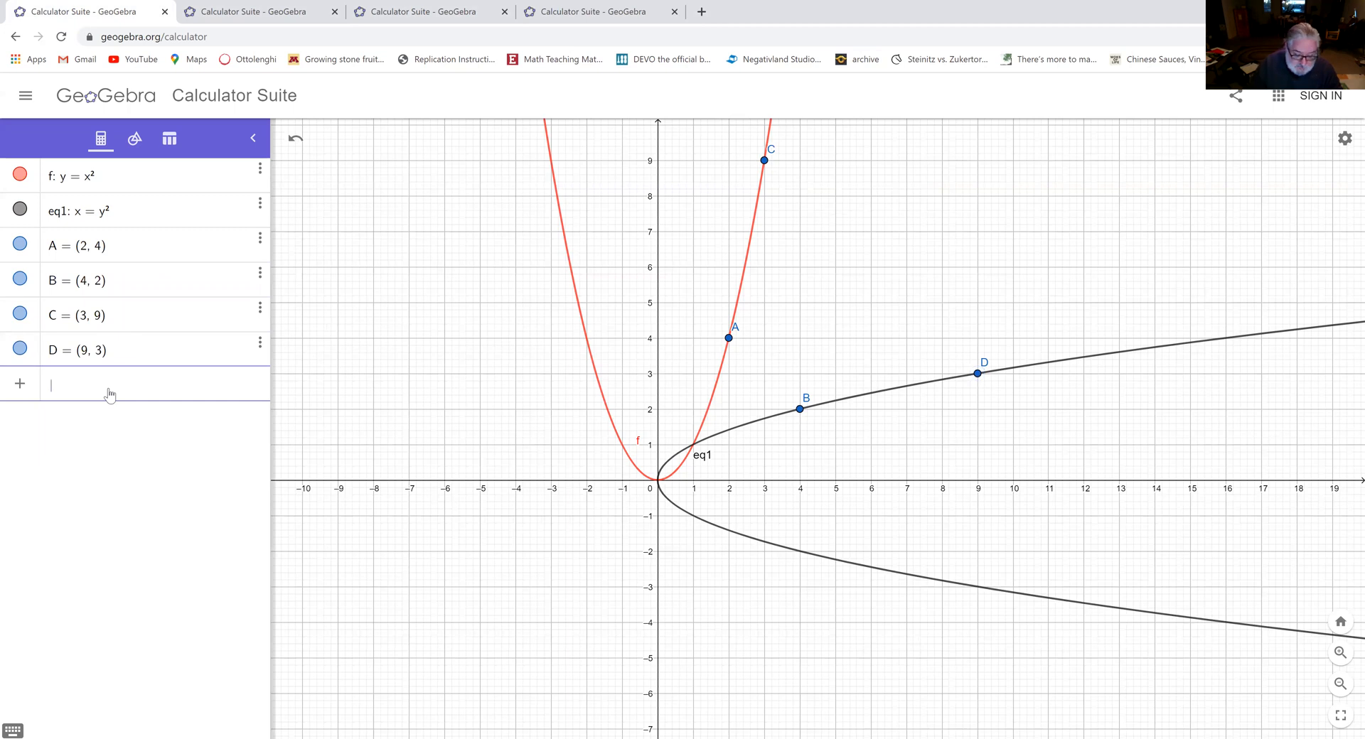
pyautogui.write('(4,1)')
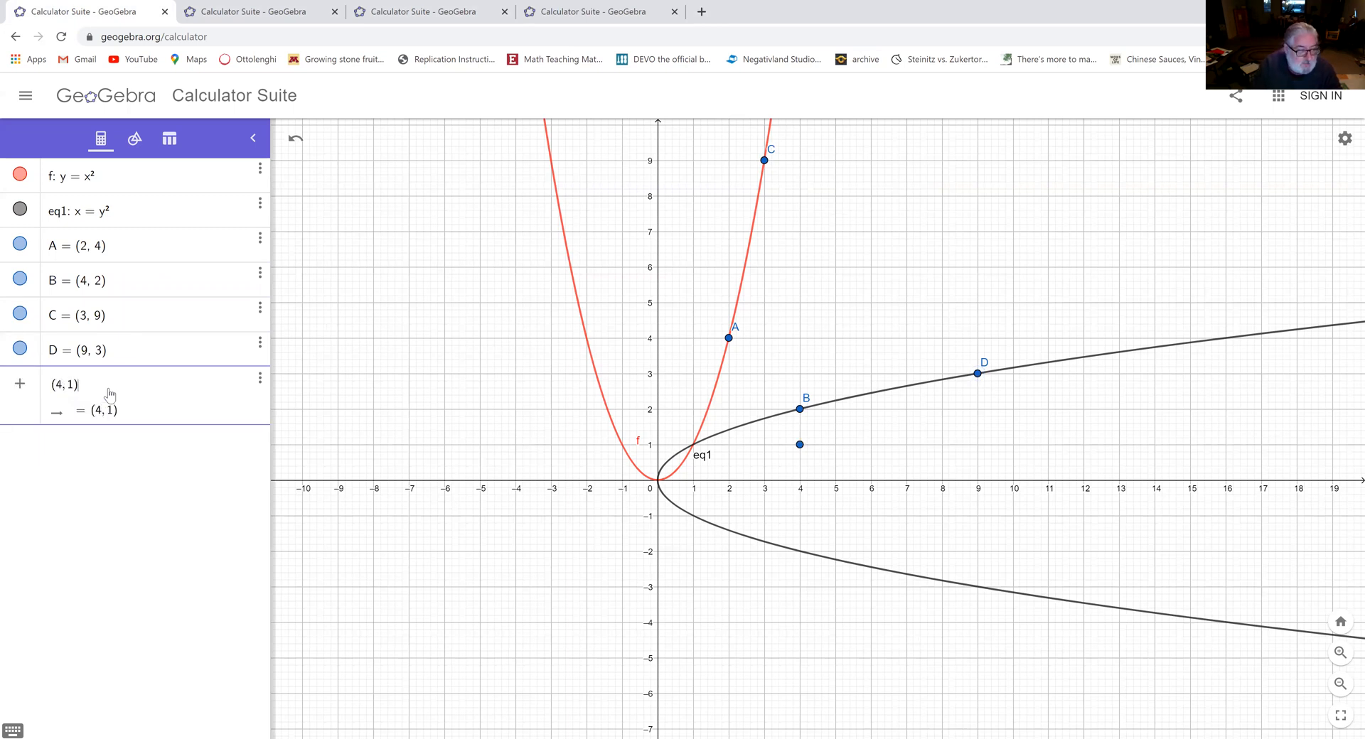
pyautogui.press('Return')
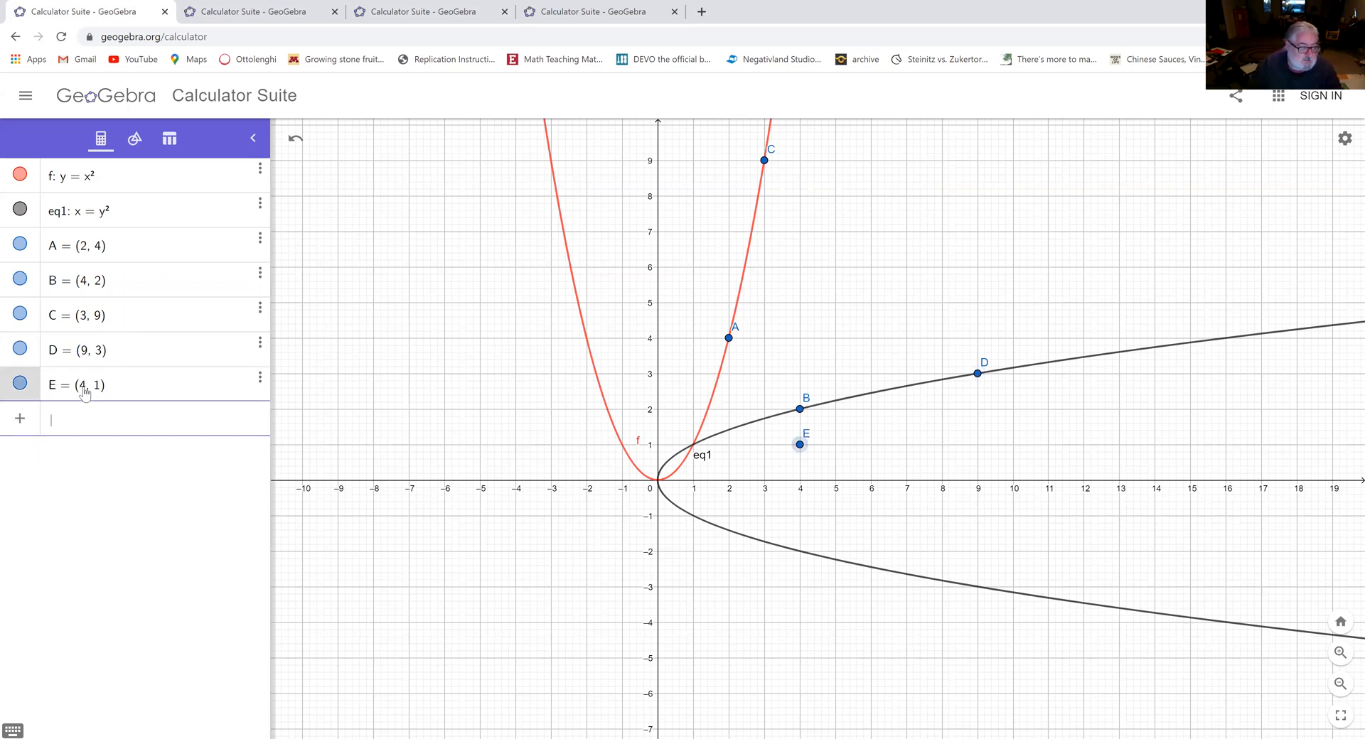
pyautogui.click(94, 388)
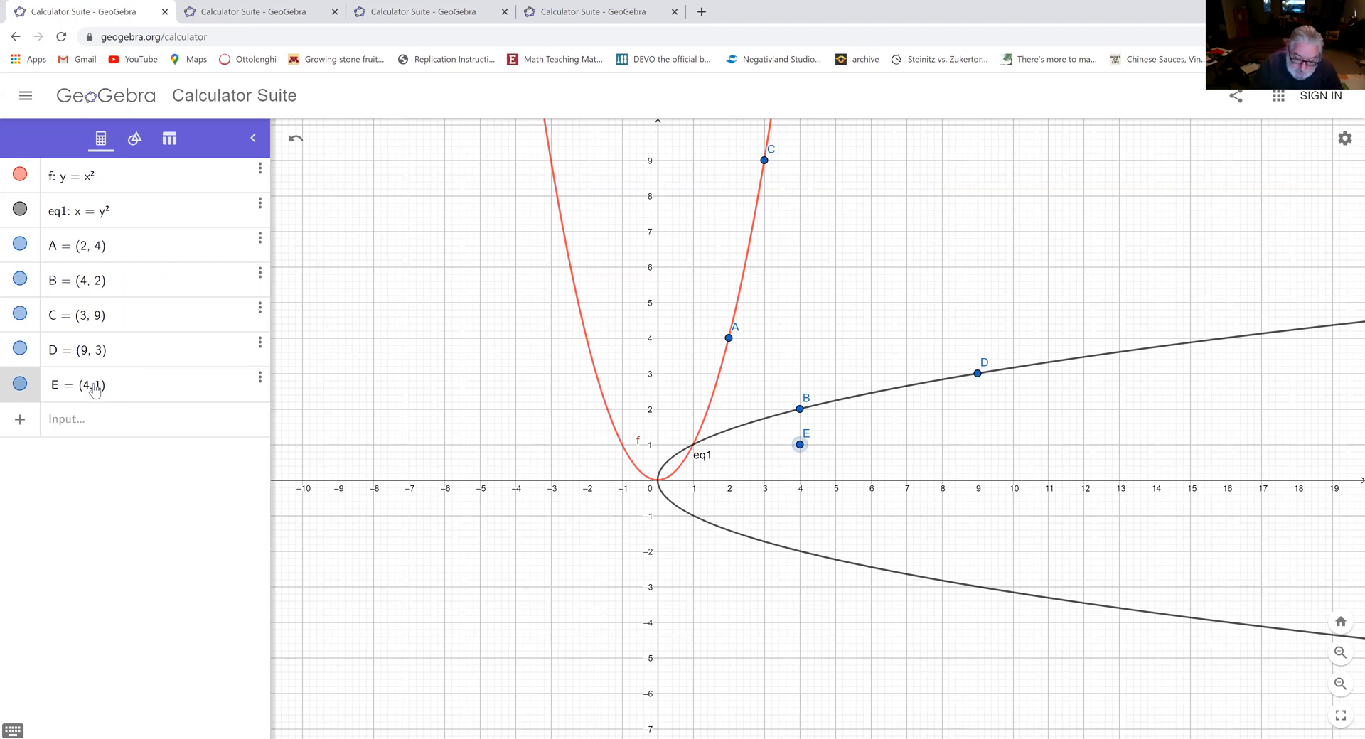
pyautogui.press('BackSpace')
pyautogui.write('-2')
pyautogui.press('Return')
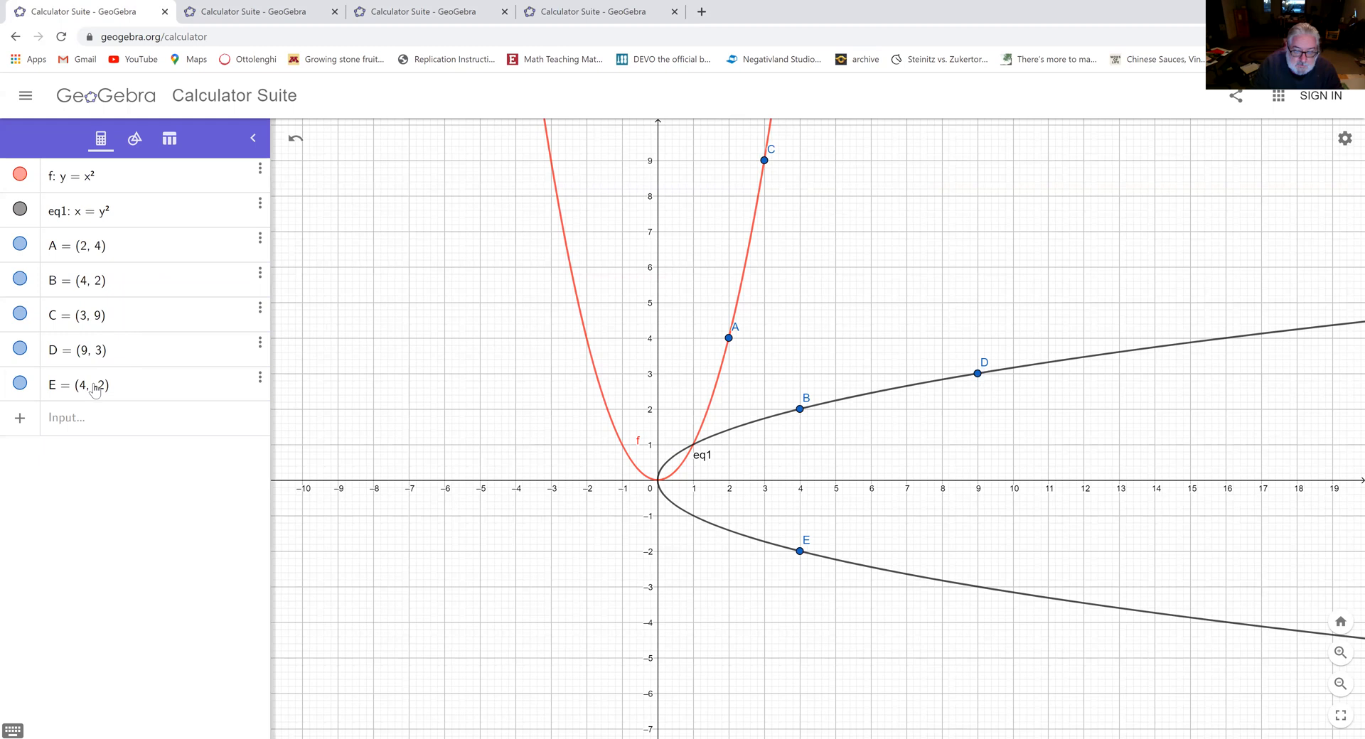
# - Plot the point (-2, 4) on the red parabola as the swapped counterpart of point E
pyautogui.click(123, 424)
pyautogui.write('(-2m')
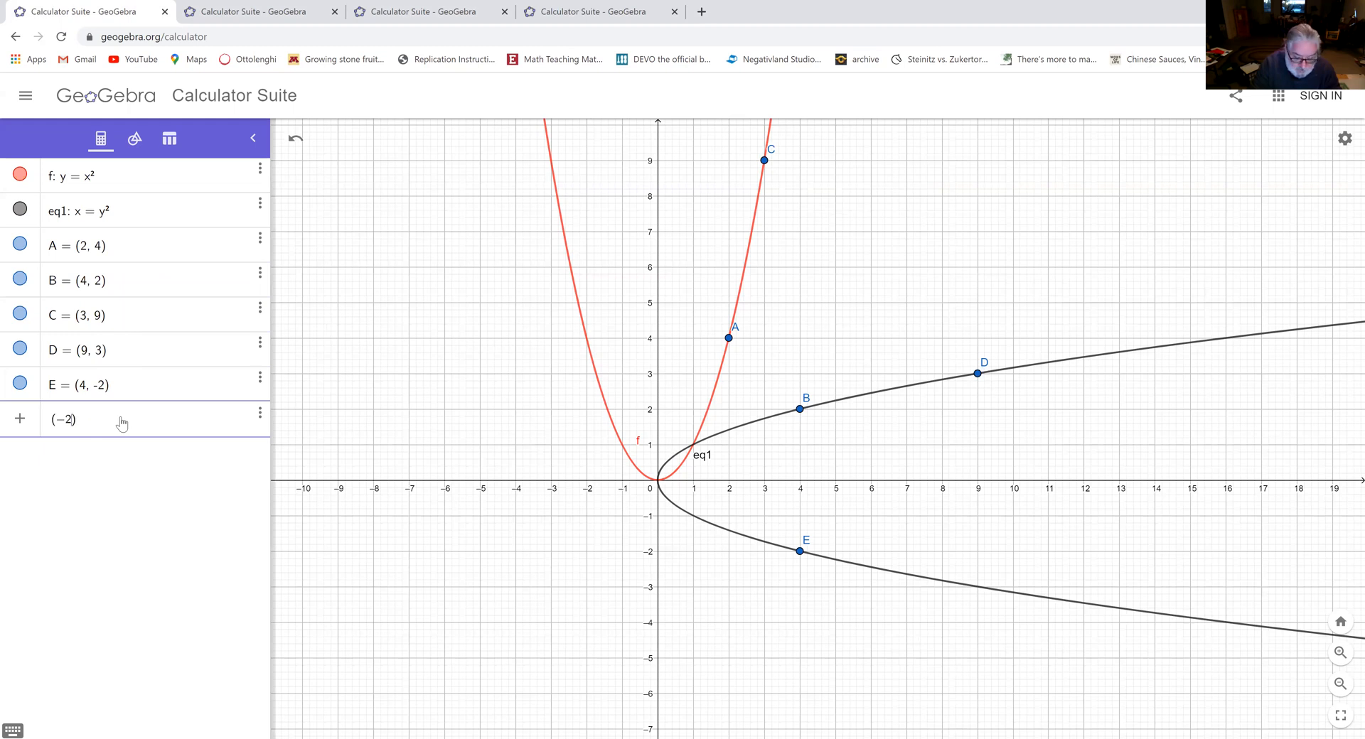
pyautogui.write(',4')
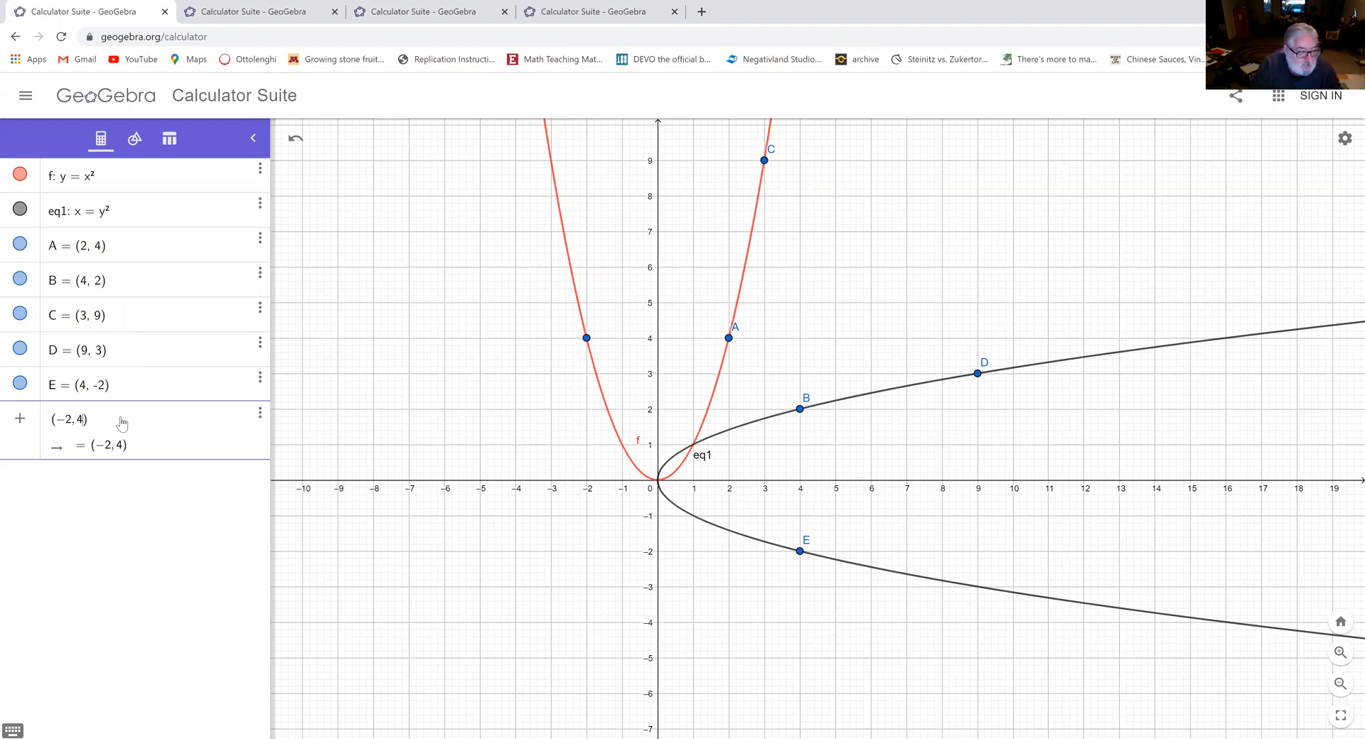
pyautogui.press('Return')
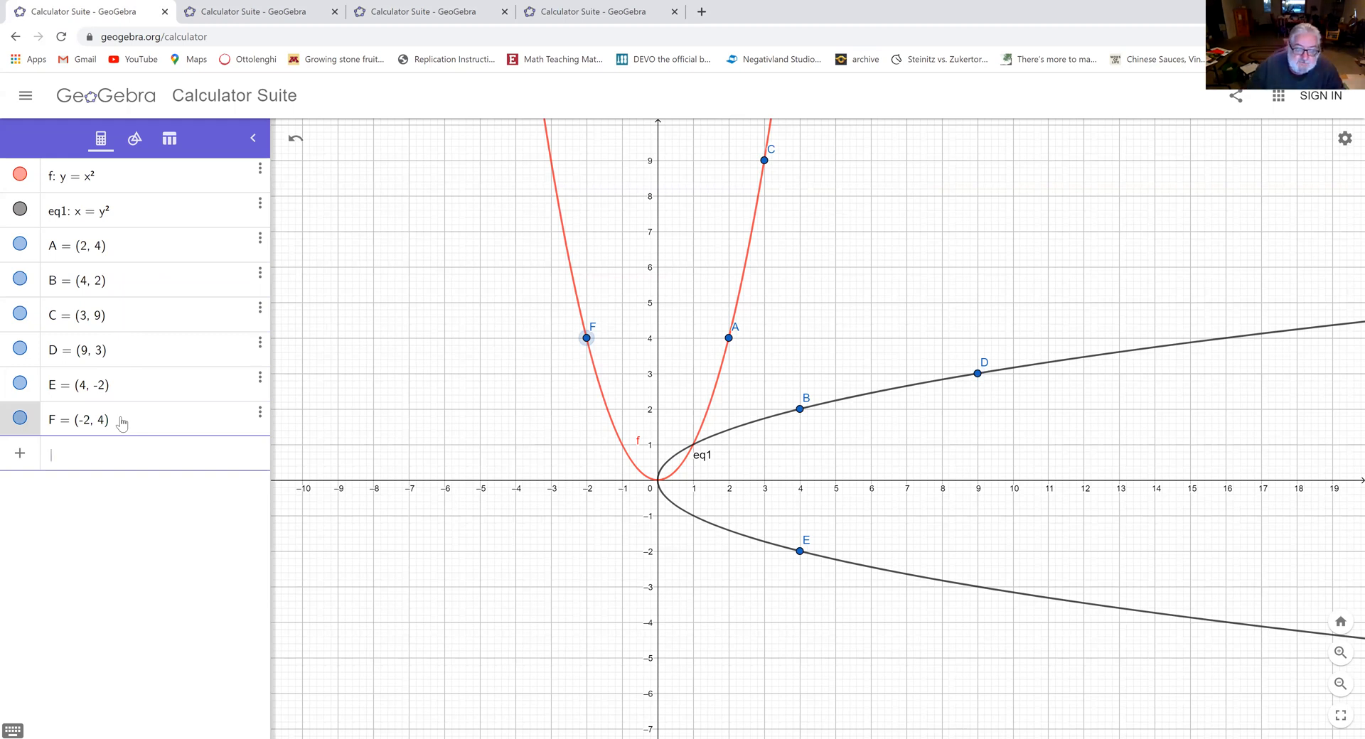
pyautogui.click(427, 426)
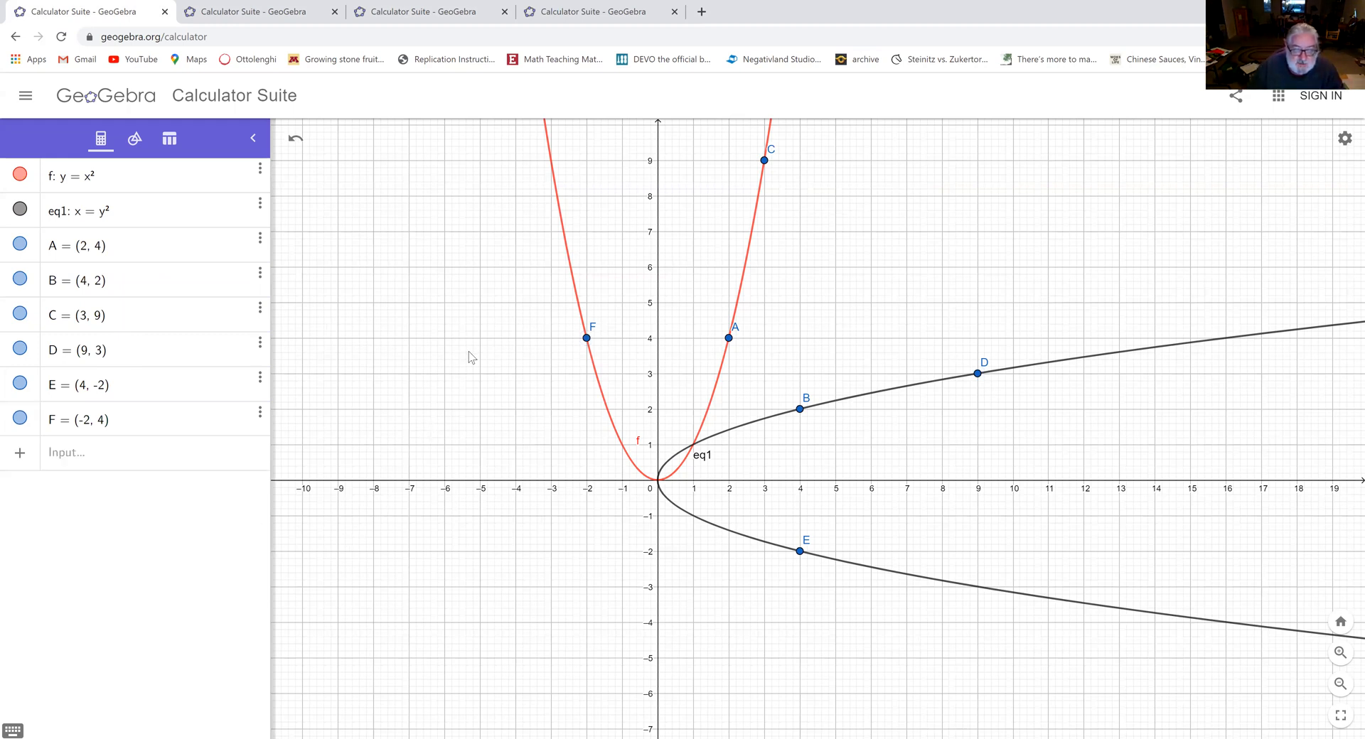
pyautogui.click(727, 339)
pyautogui.click(801, 409)
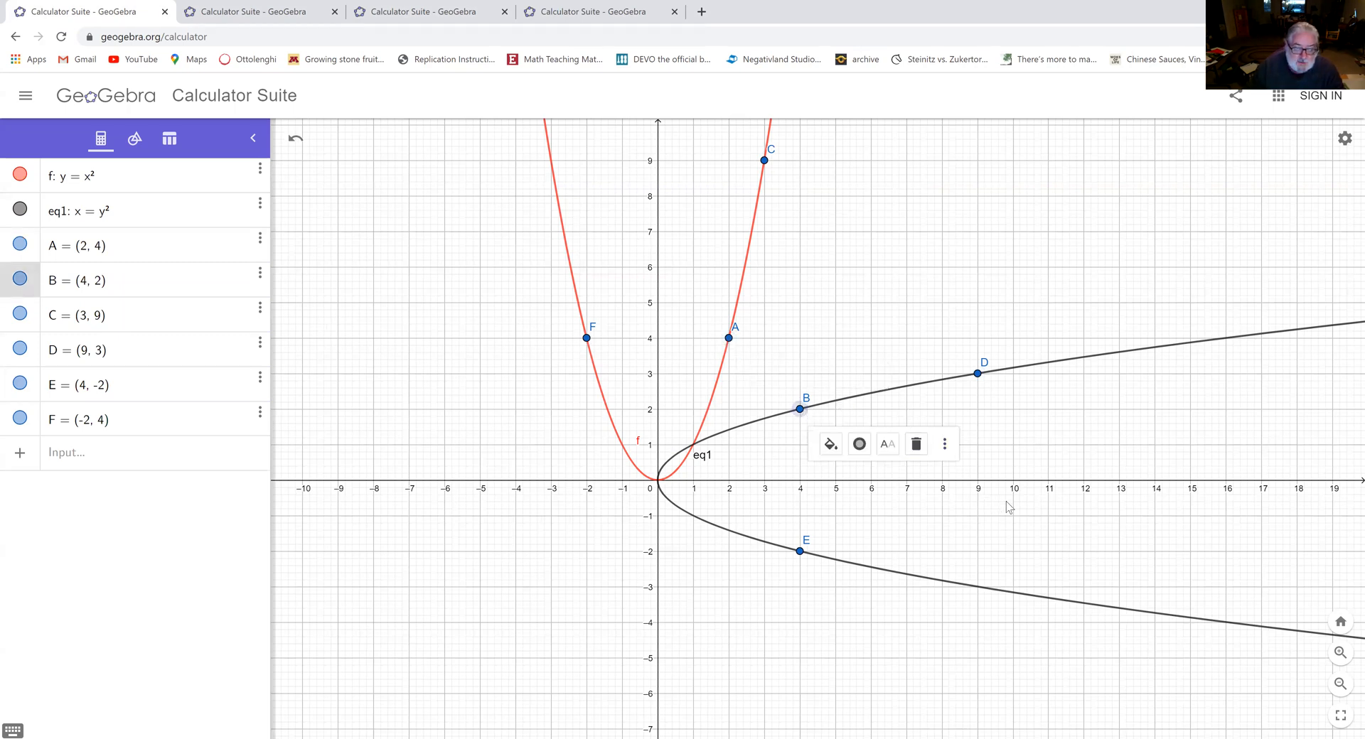
# - Plot the points (0, 0) and (1, 1), where the two parabolas intersect
pyautogui.click(160, 459)
pyautogui.write('(0')
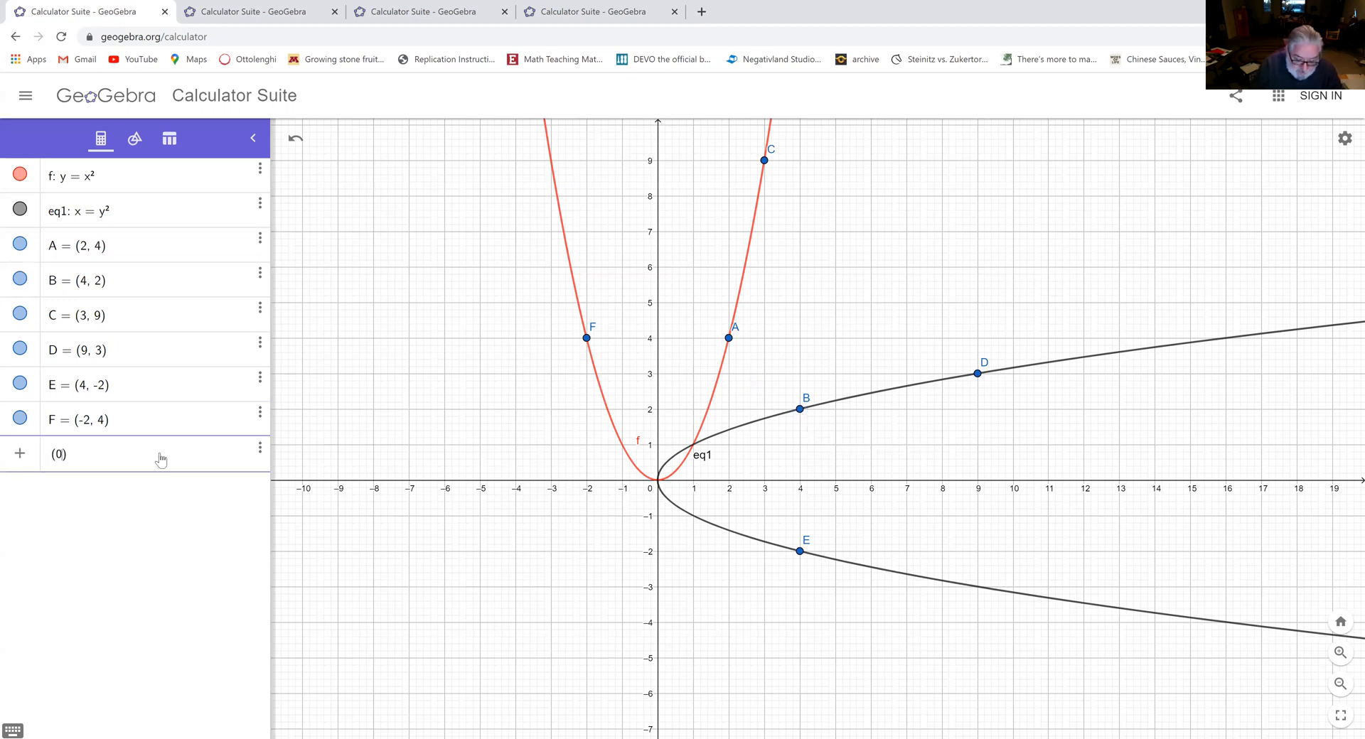
pyautogui.write(',0')
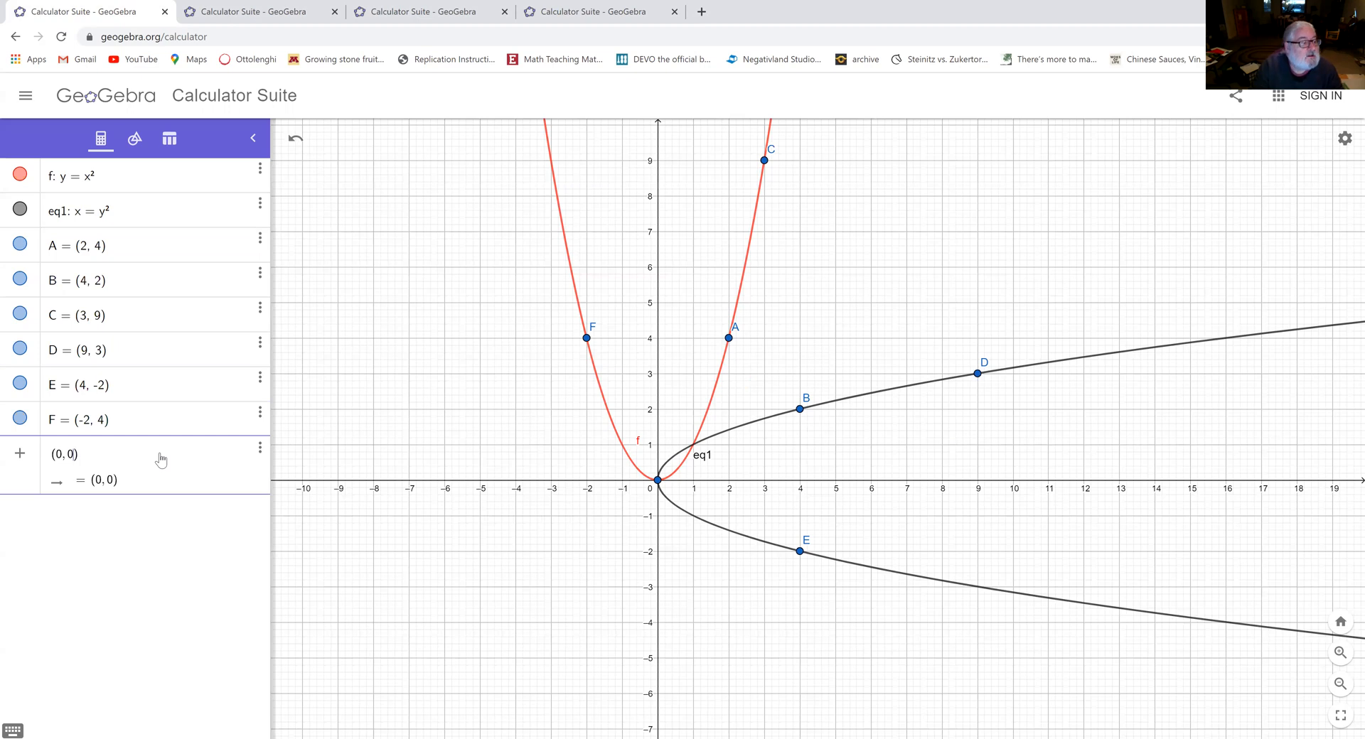
pyautogui.press('Return')
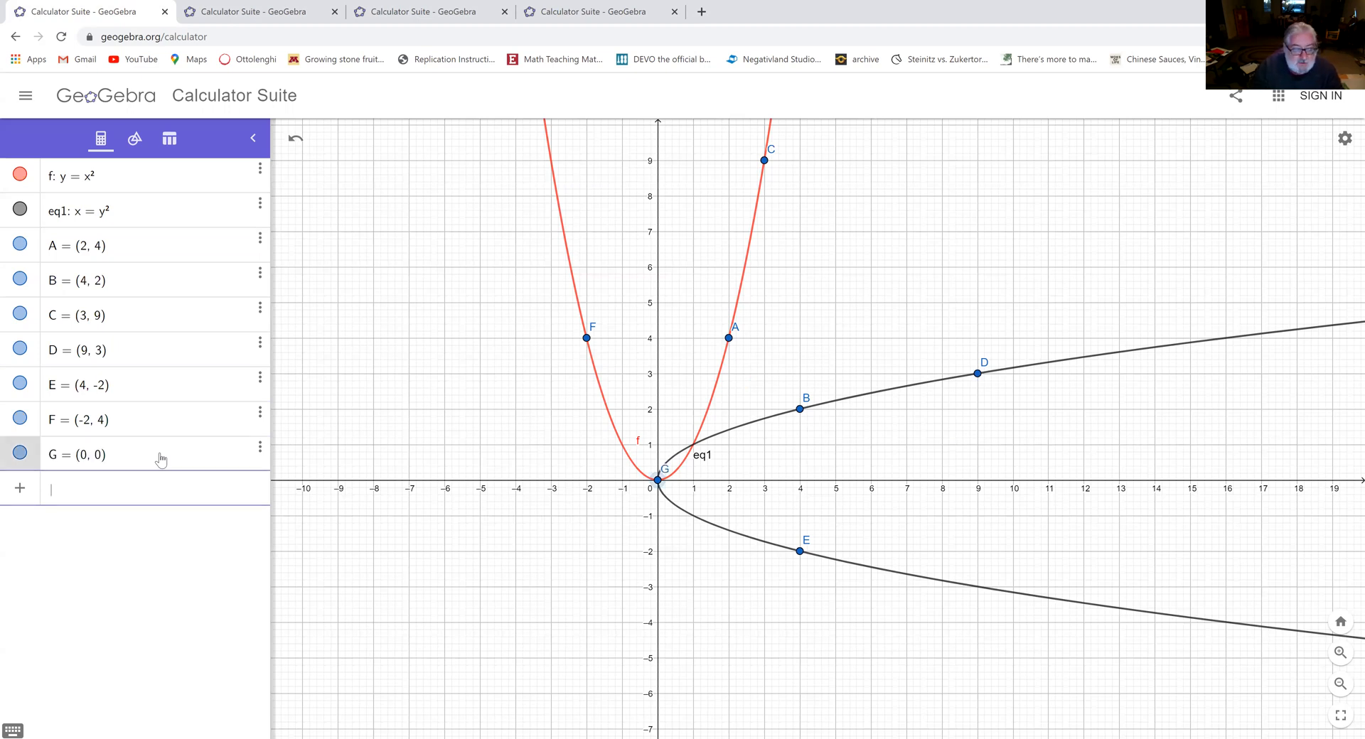
pyautogui.click(142, 489)
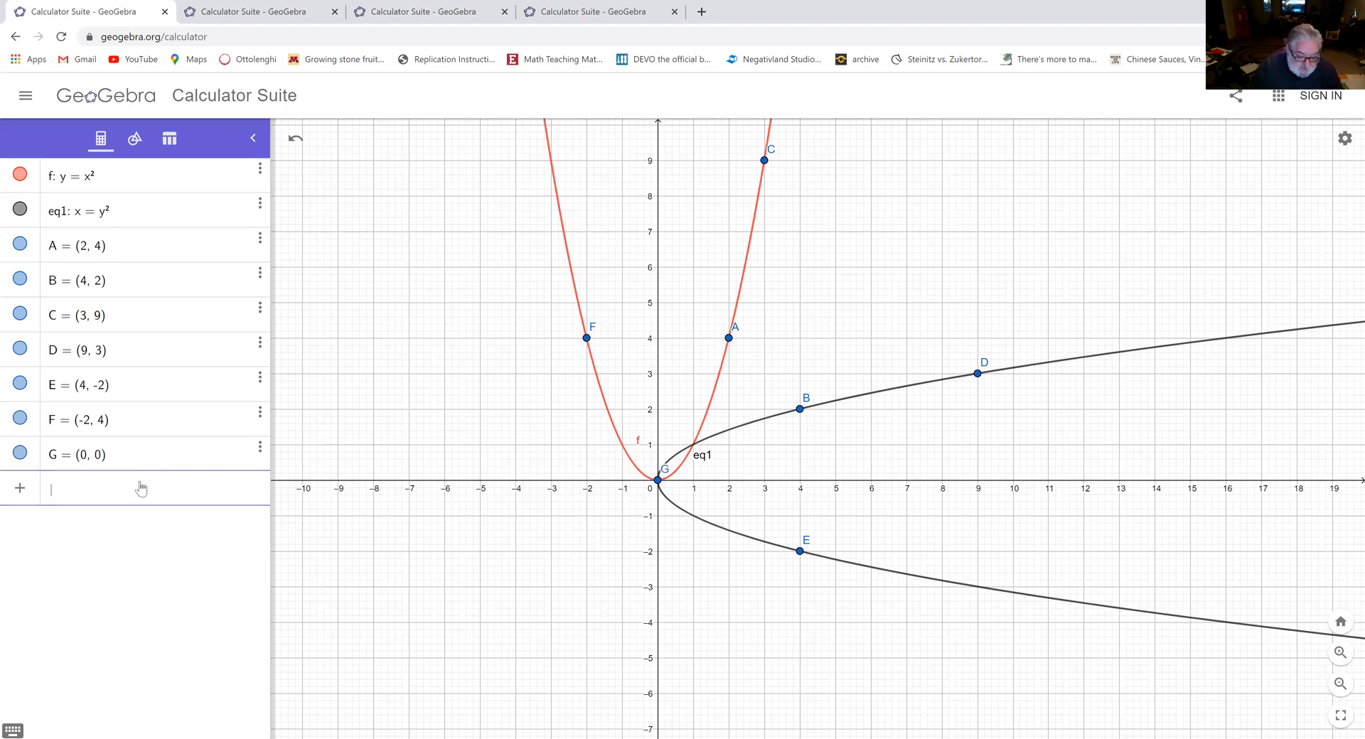
pyautogui.write('(1,1')
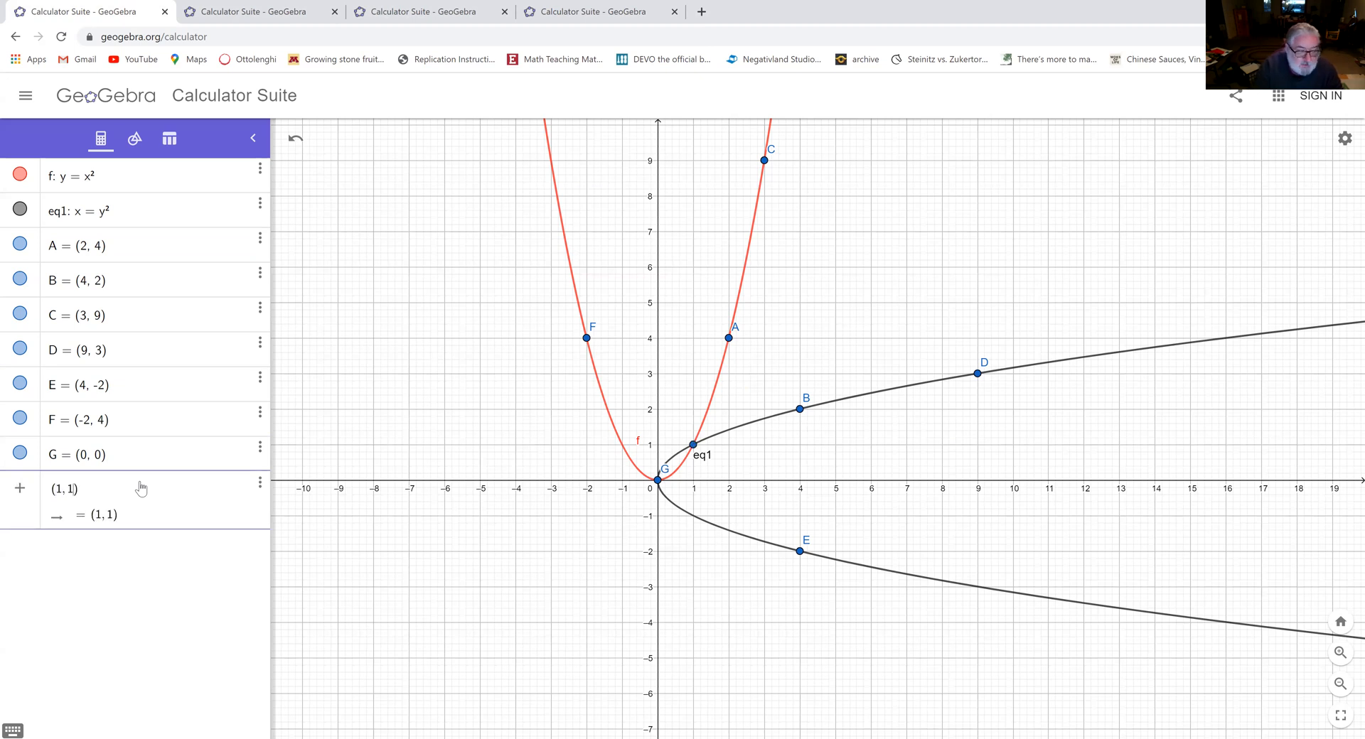
pyautogui.press('Return')
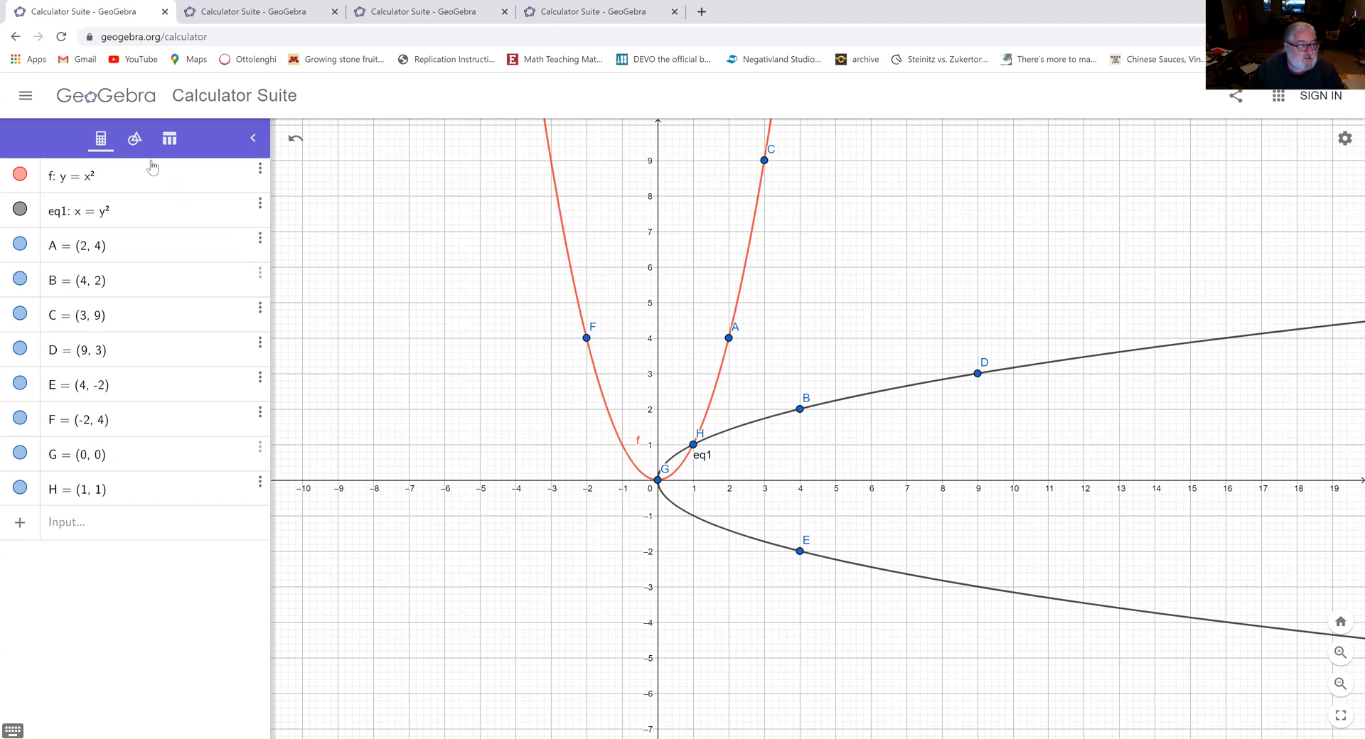
# - Draw a segment connecting point C on the red parabola to its swapped counterpart D
pyautogui.click(134, 140)
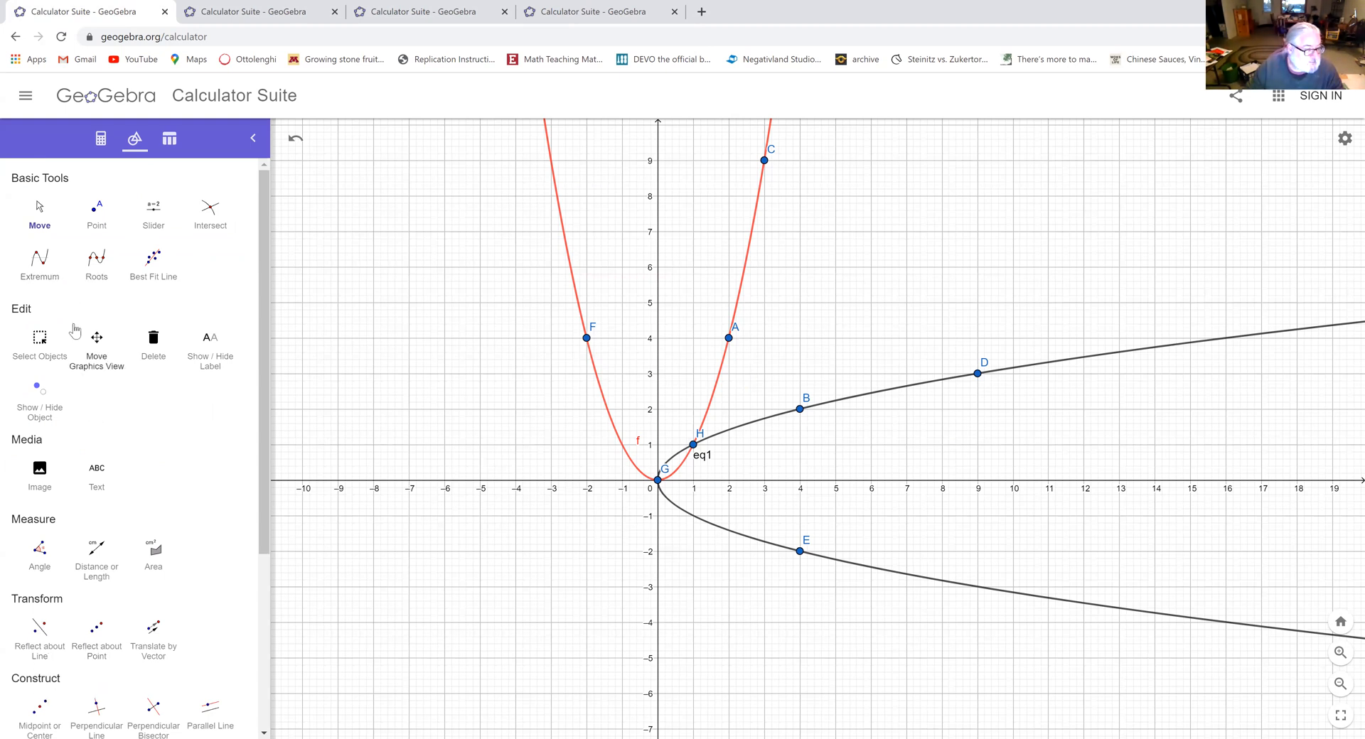
pyautogui.scroll(-1, 180, 527)
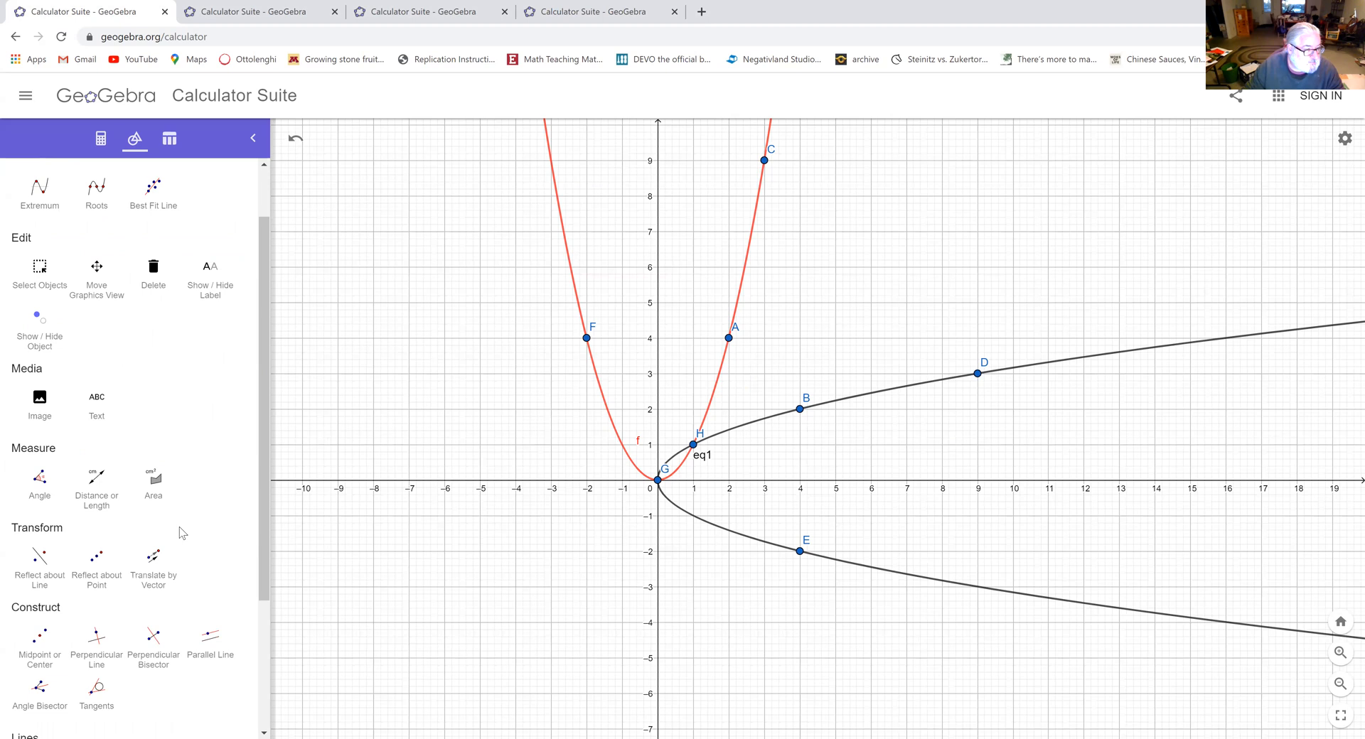
pyautogui.scroll(1, 179, 527)
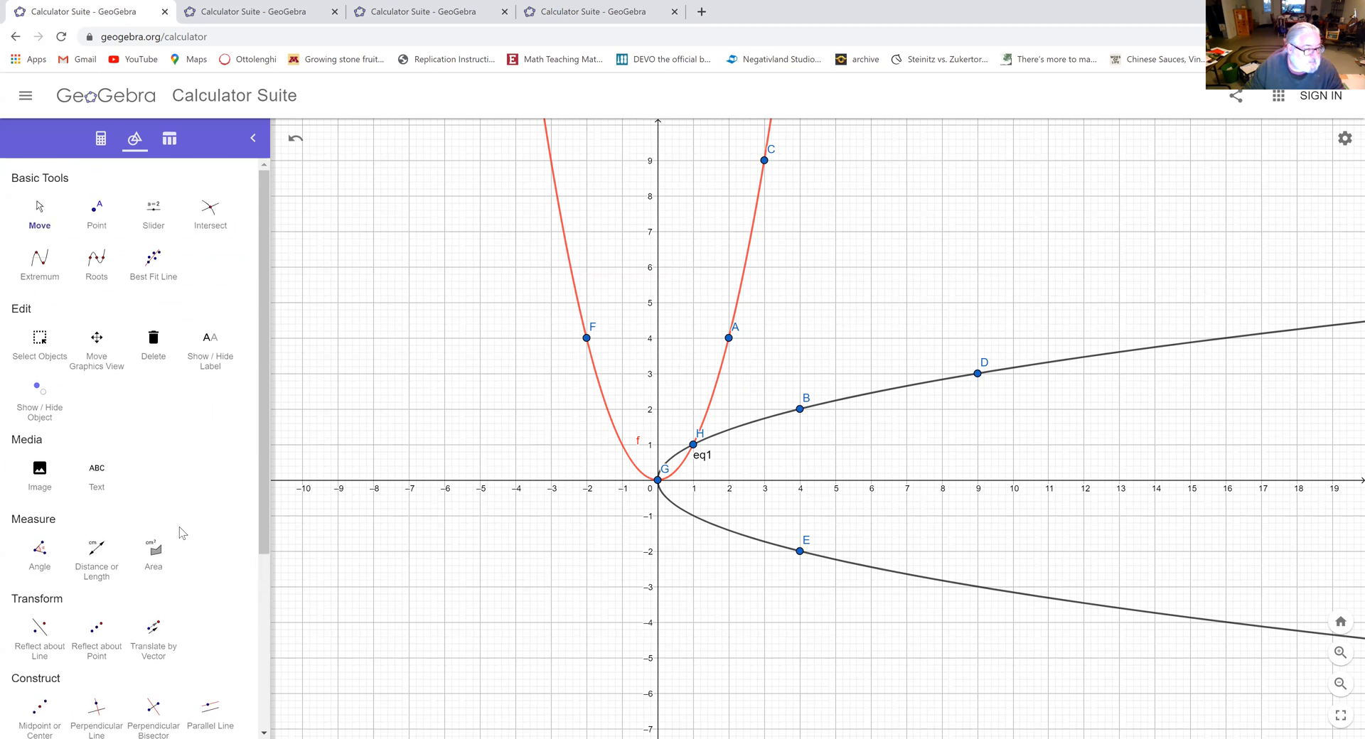
pyautogui.scroll(-2, 179, 526)
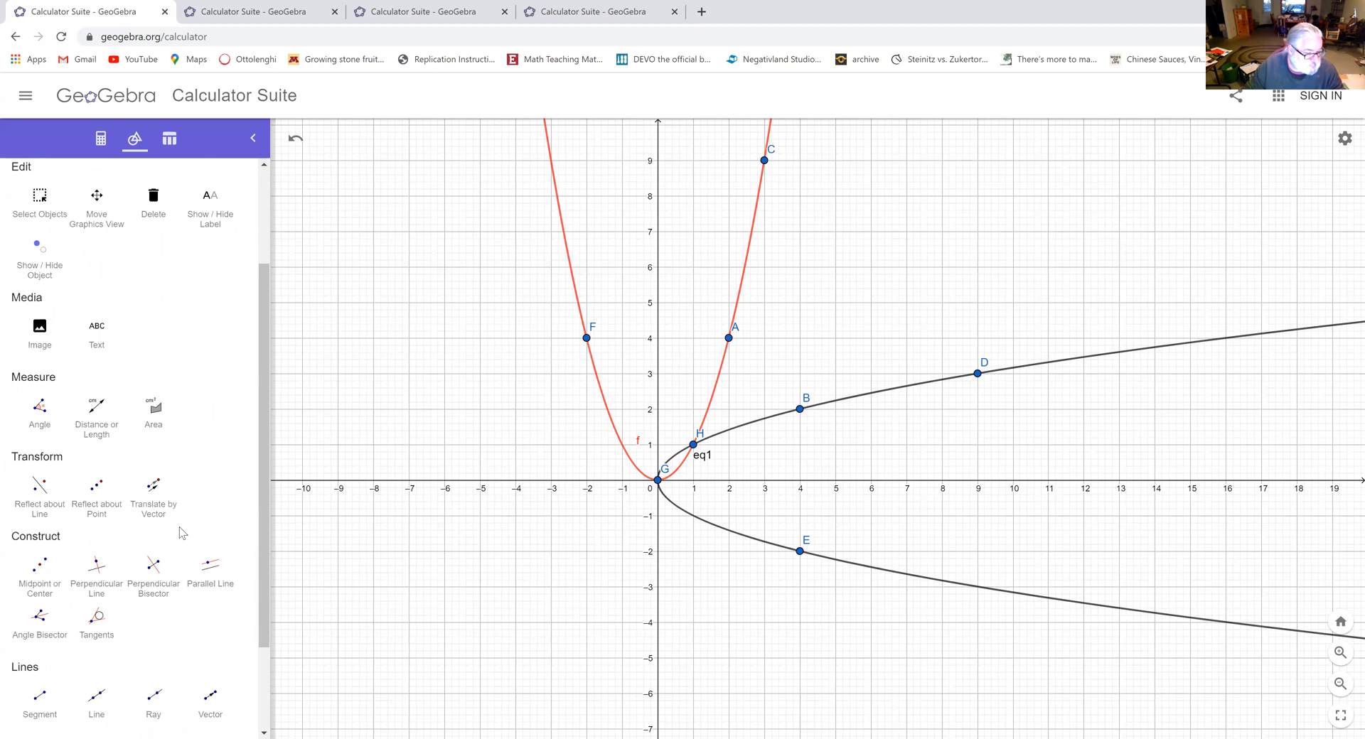
pyautogui.click(40, 698)
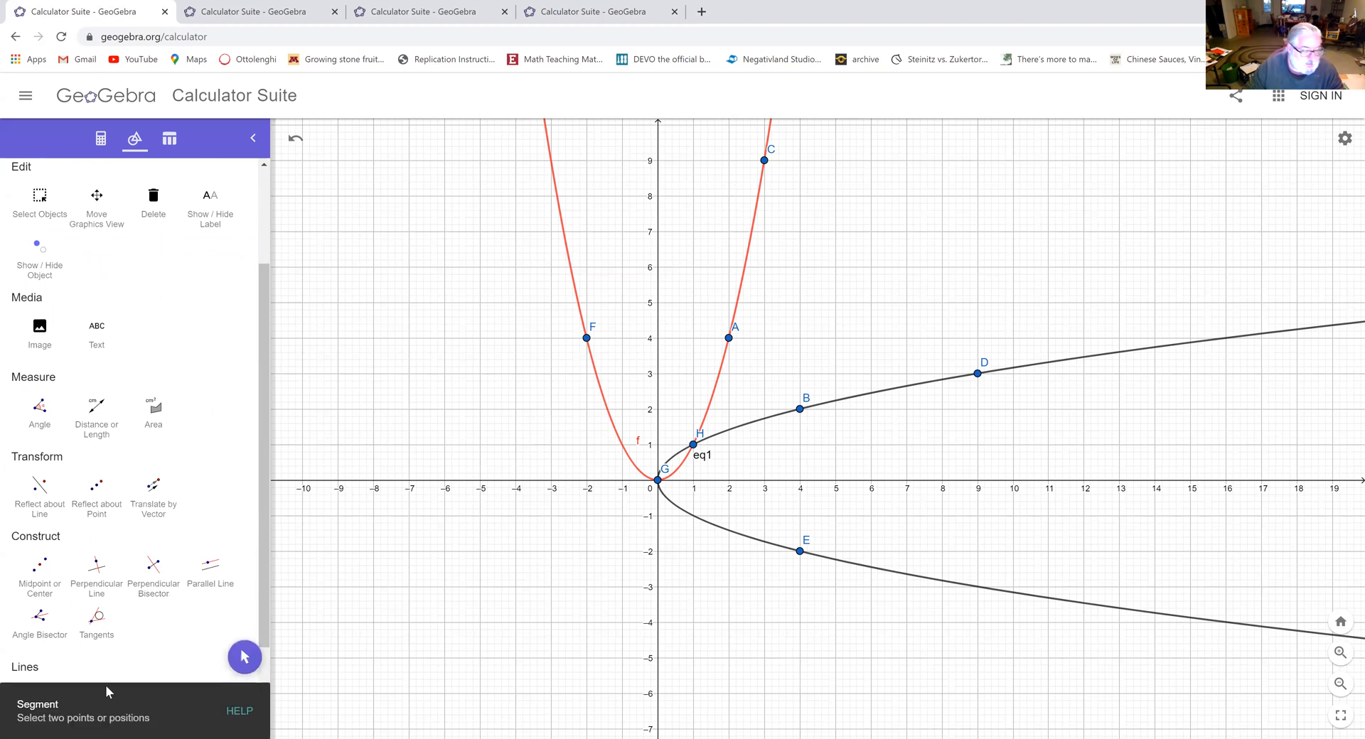
pyautogui.click(774, 179)
pyautogui.click(976, 375)
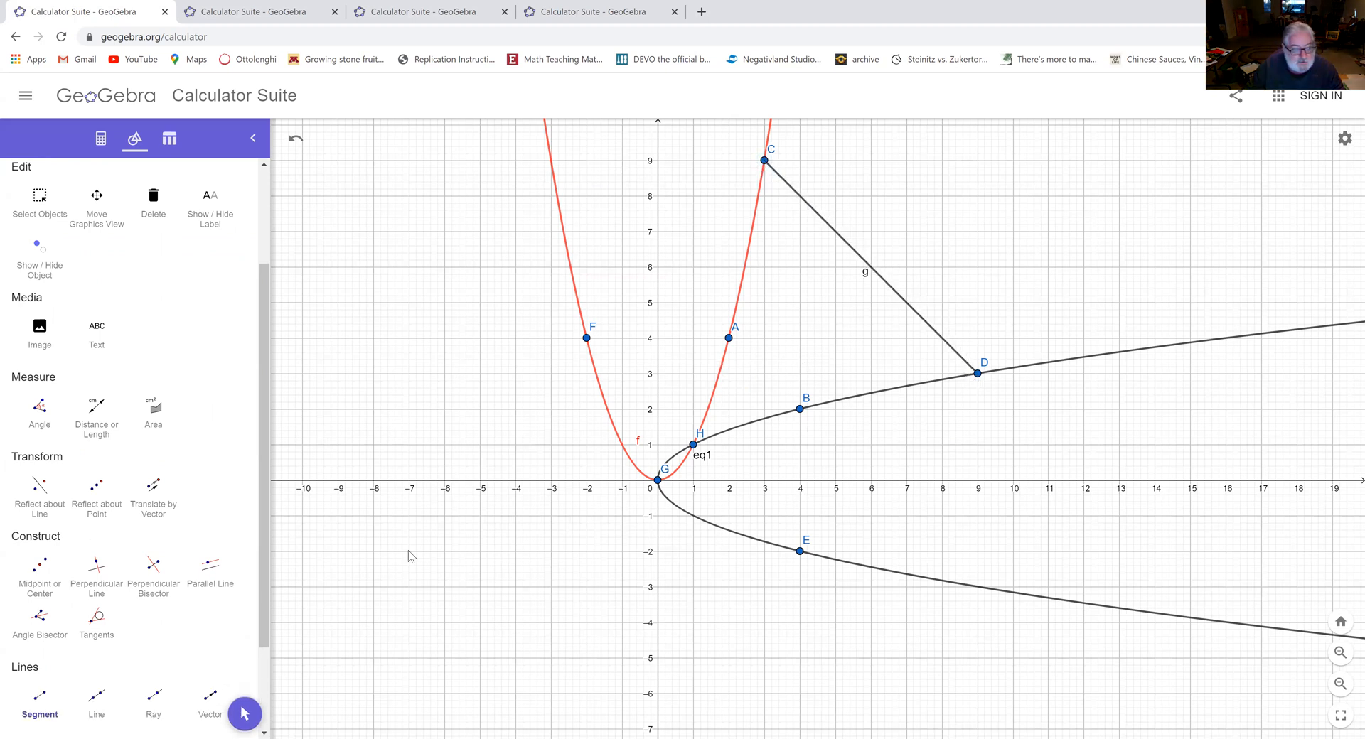
# - Draw segments connecting the other swapped pairs, A to B and F to E
pyautogui.click(30, 704)
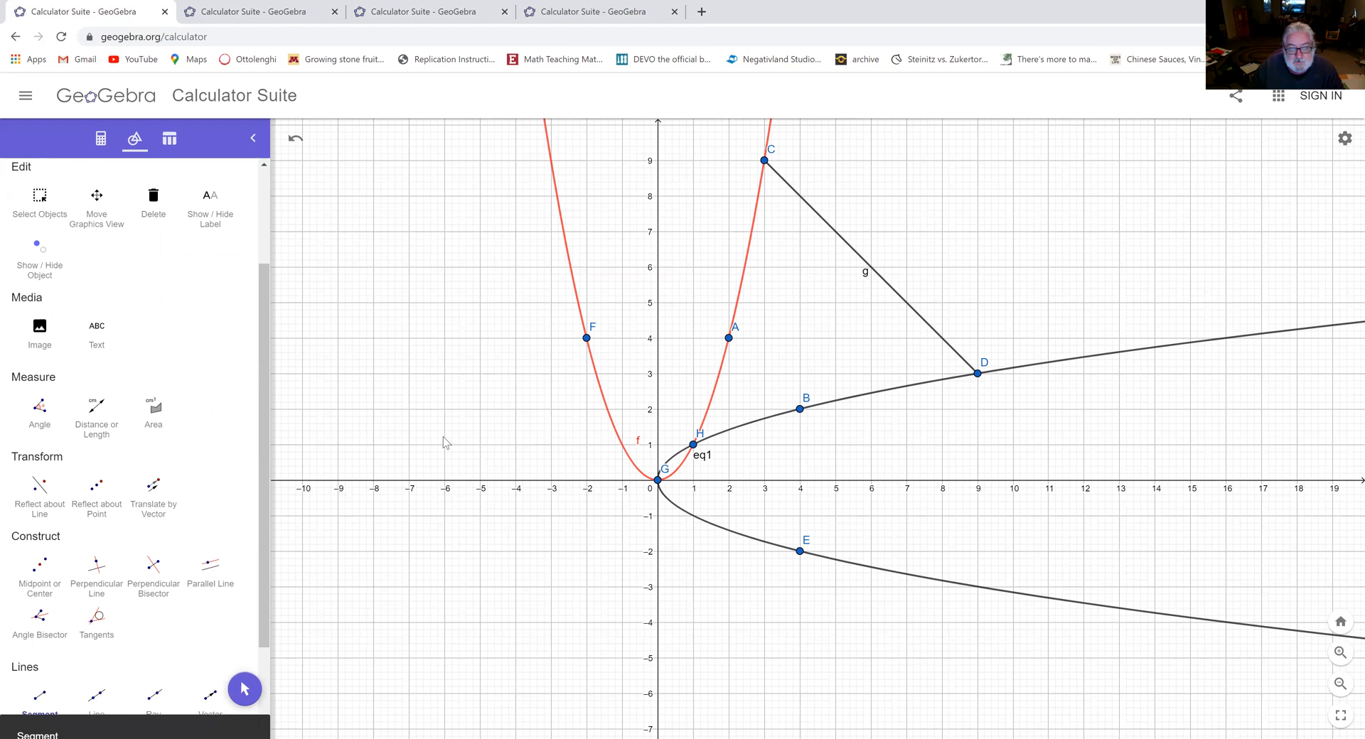
pyautogui.click(729, 339)
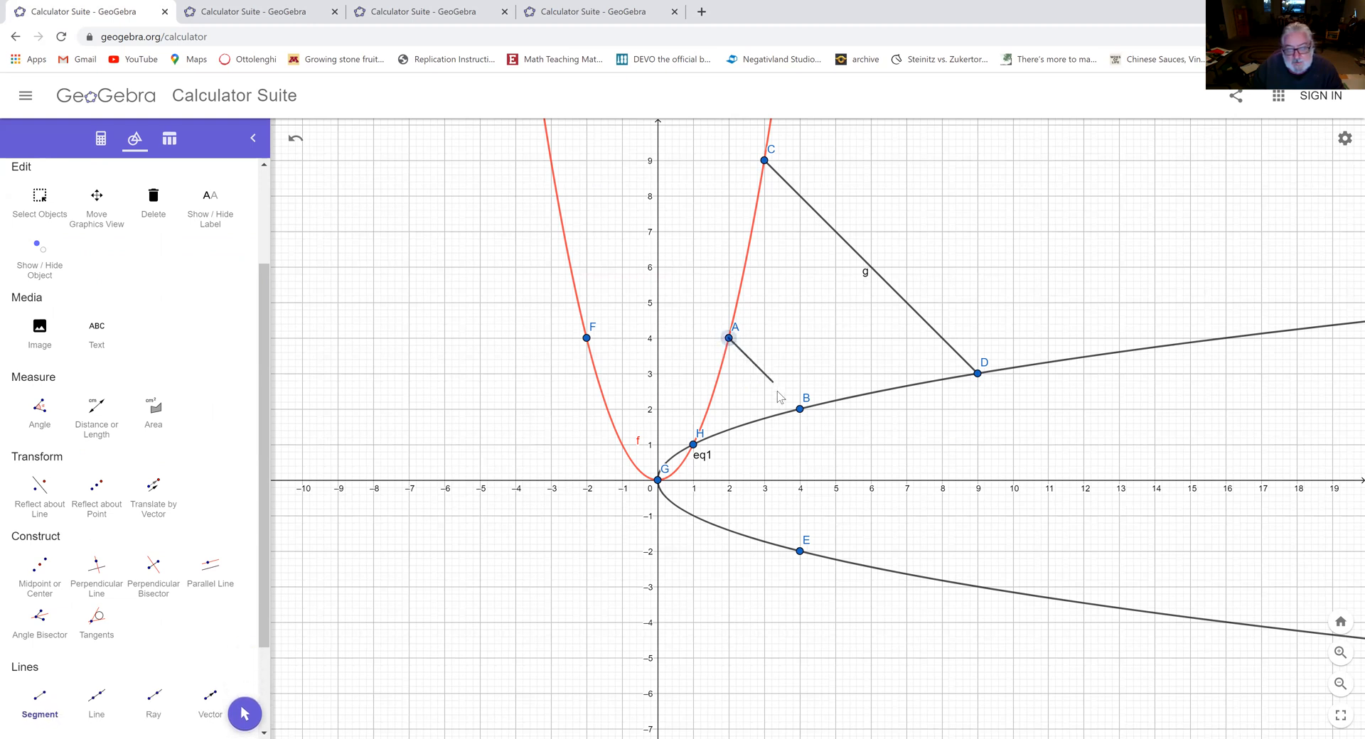
pyautogui.click(800, 408)
pyautogui.click(586, 339)
pyautogui.click(799, 555)
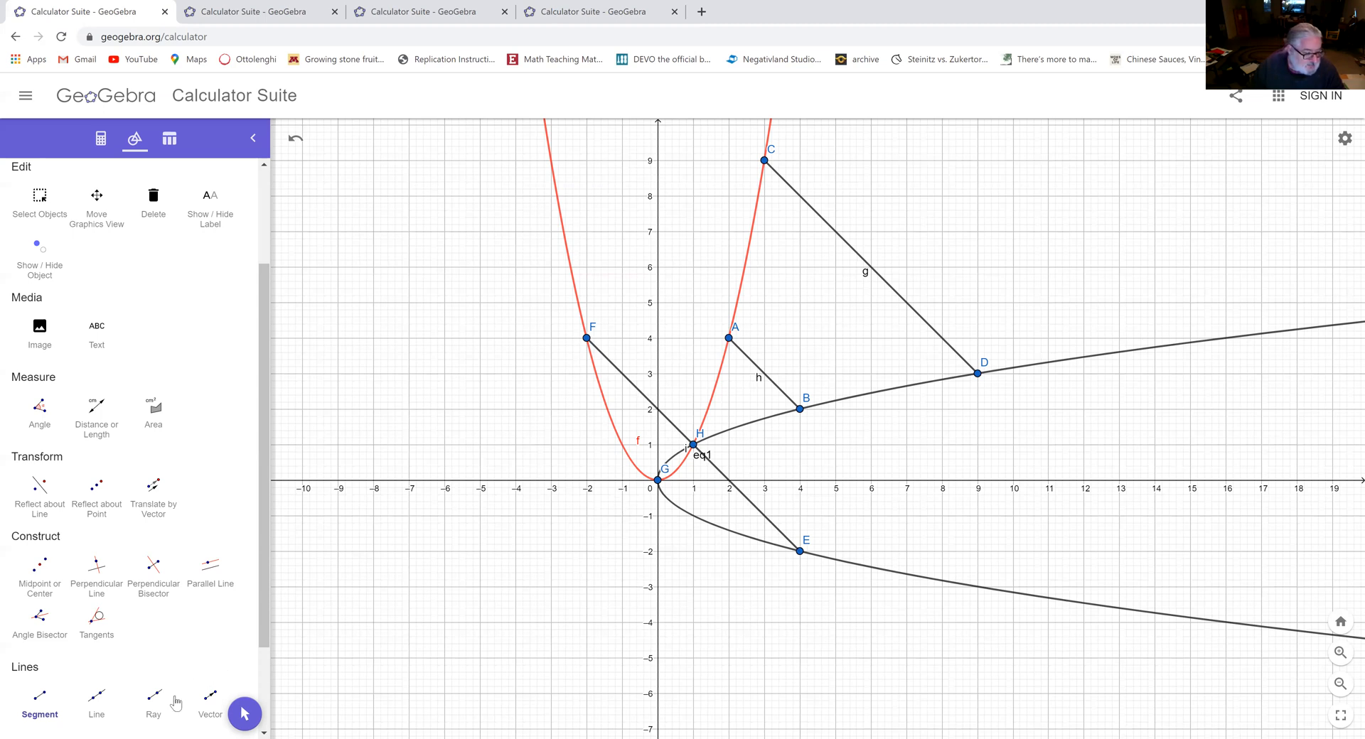
# - Construct the midpoints of the three segments CD, AB and FE
pyautogui.click(41, 572)
pyautogui.click(858, 257)
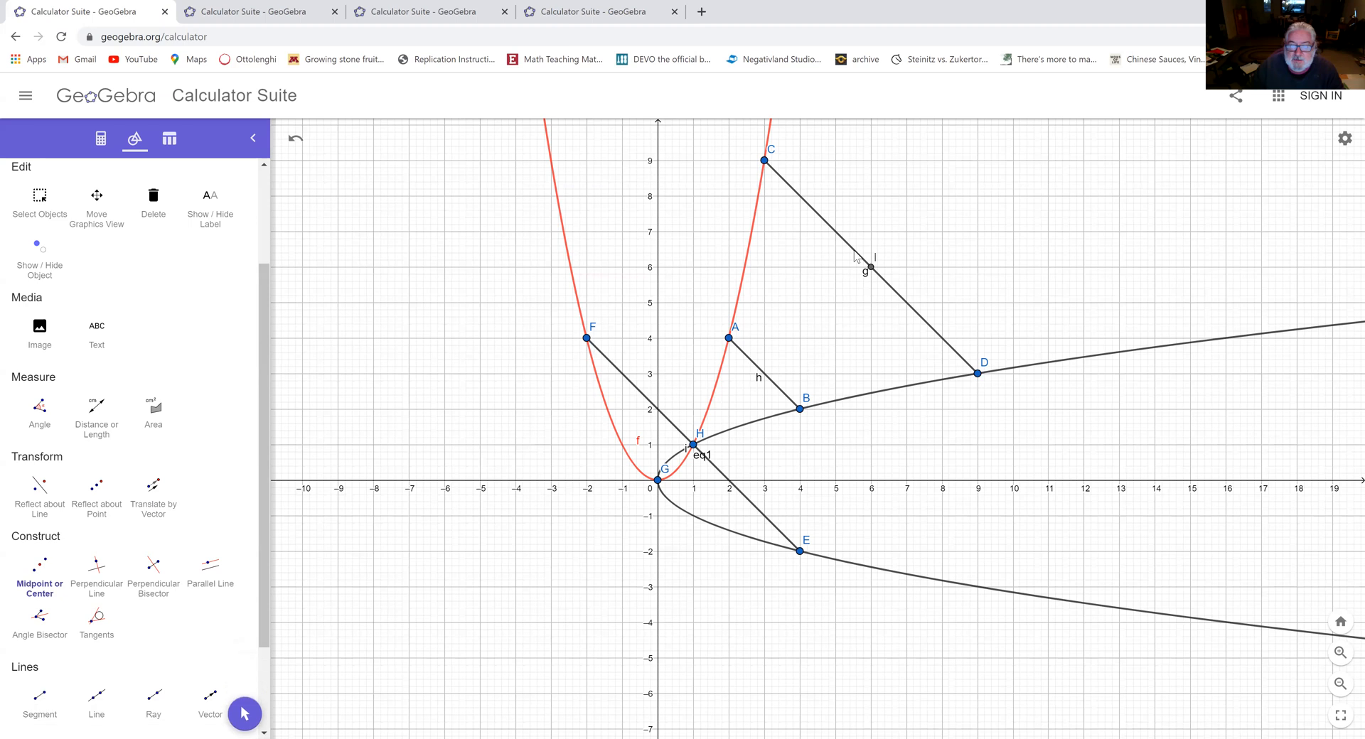
pyautogui.click(40, 574)
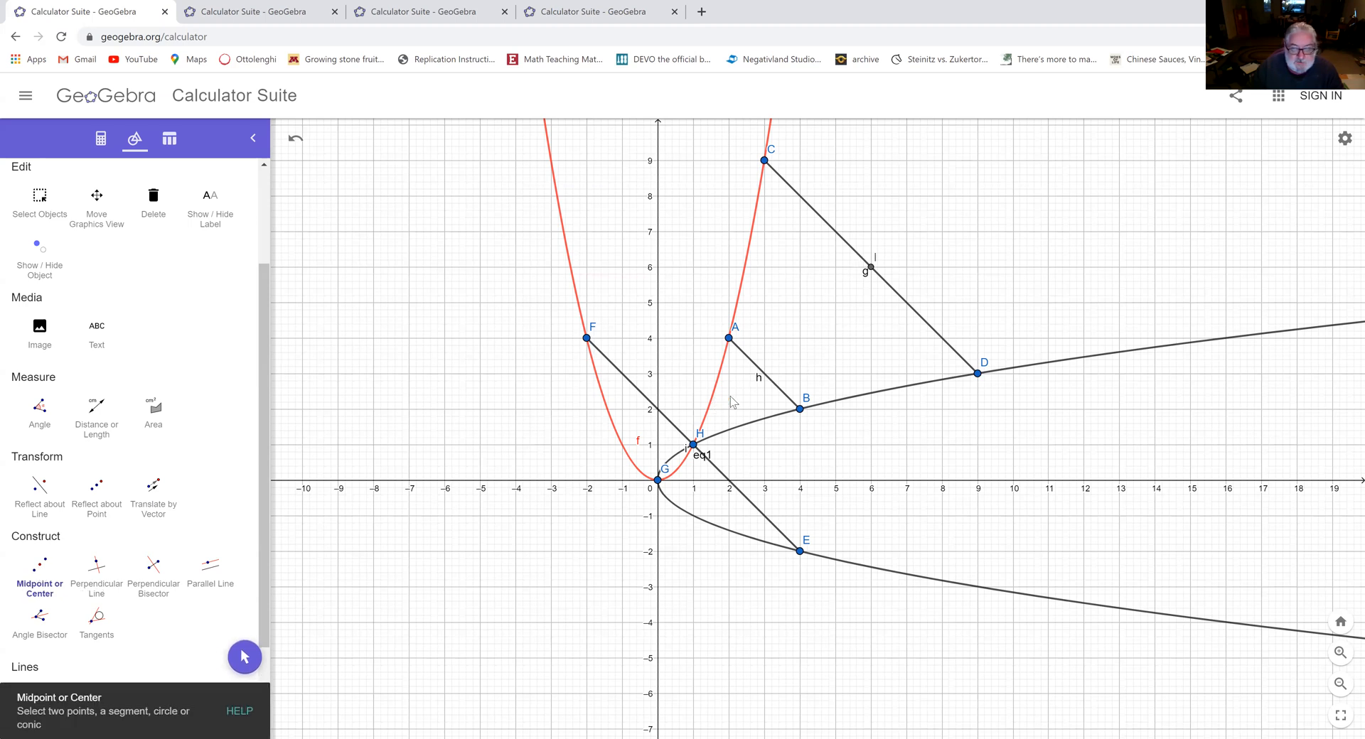
pyautogui.click(745, 356)
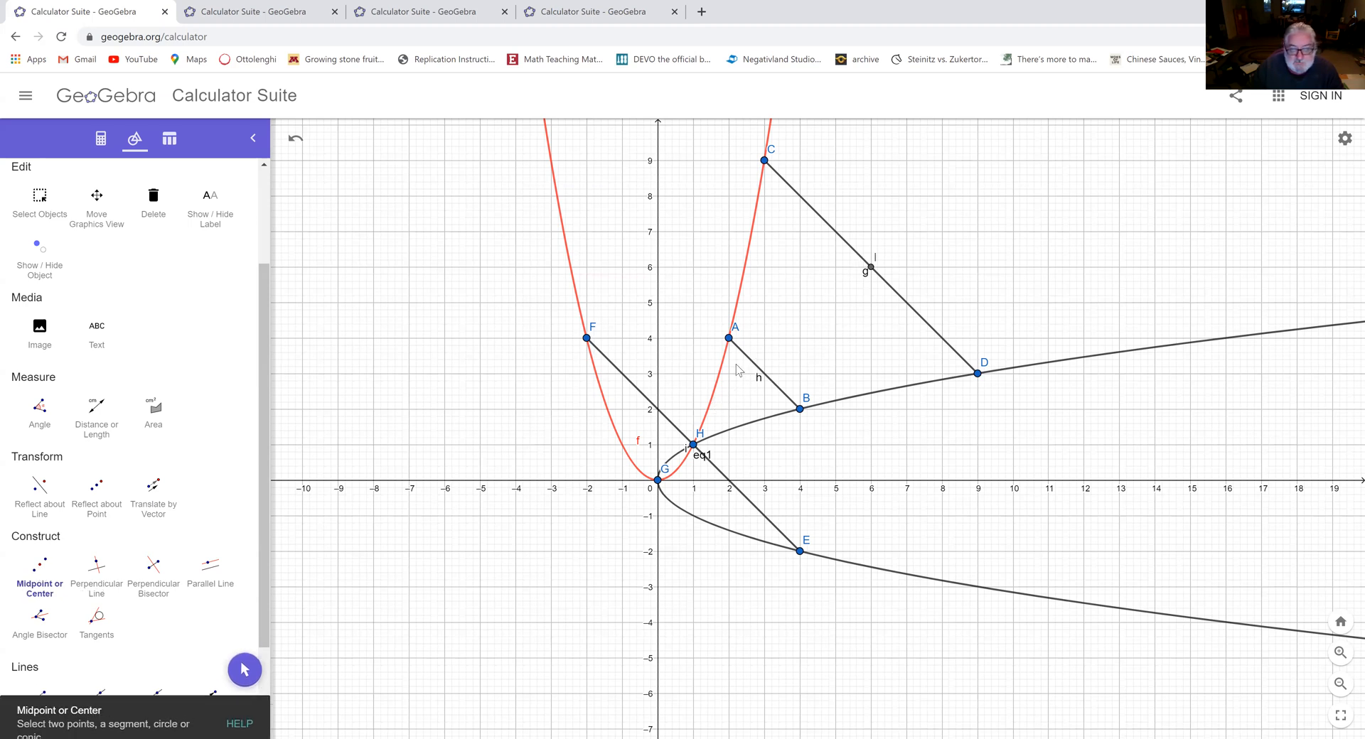
pyautogui.click(642, 392)
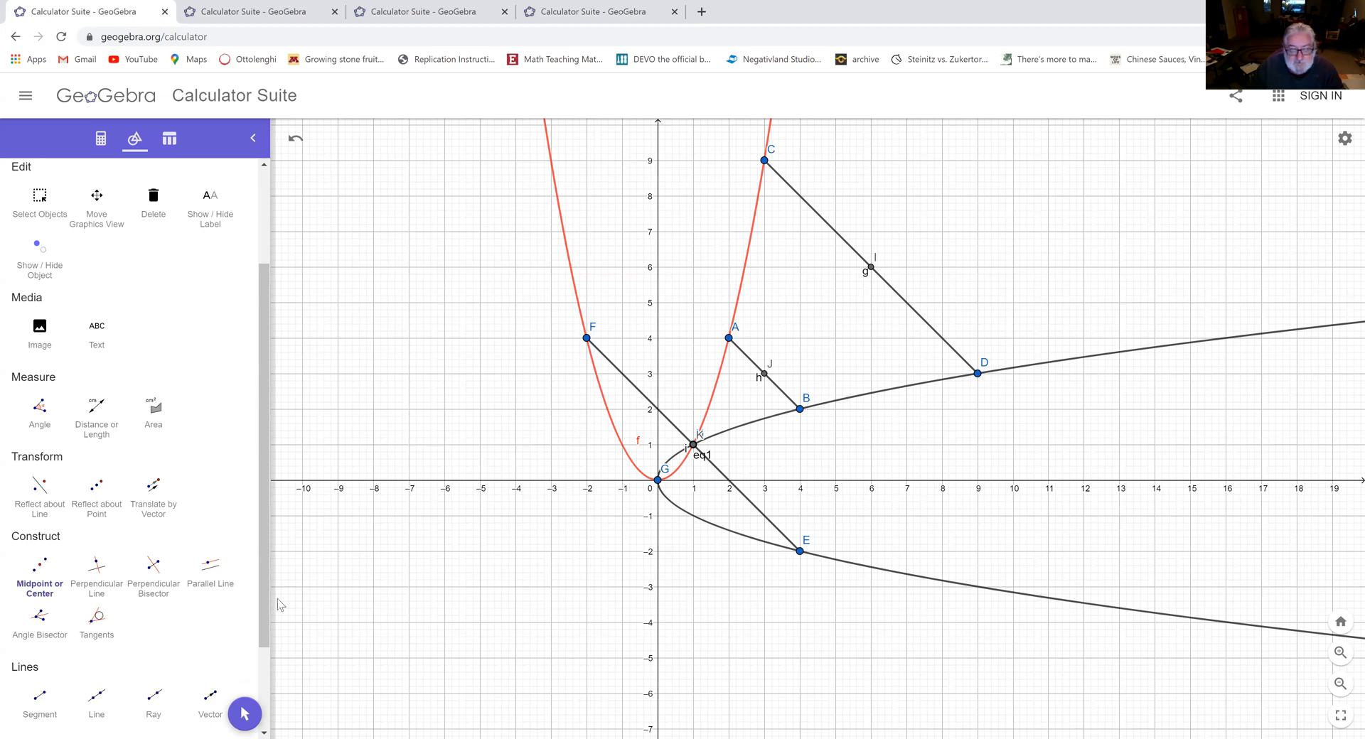
# - Graph the line y = x through the segment midpoints
pyautogui.click(101, 140)
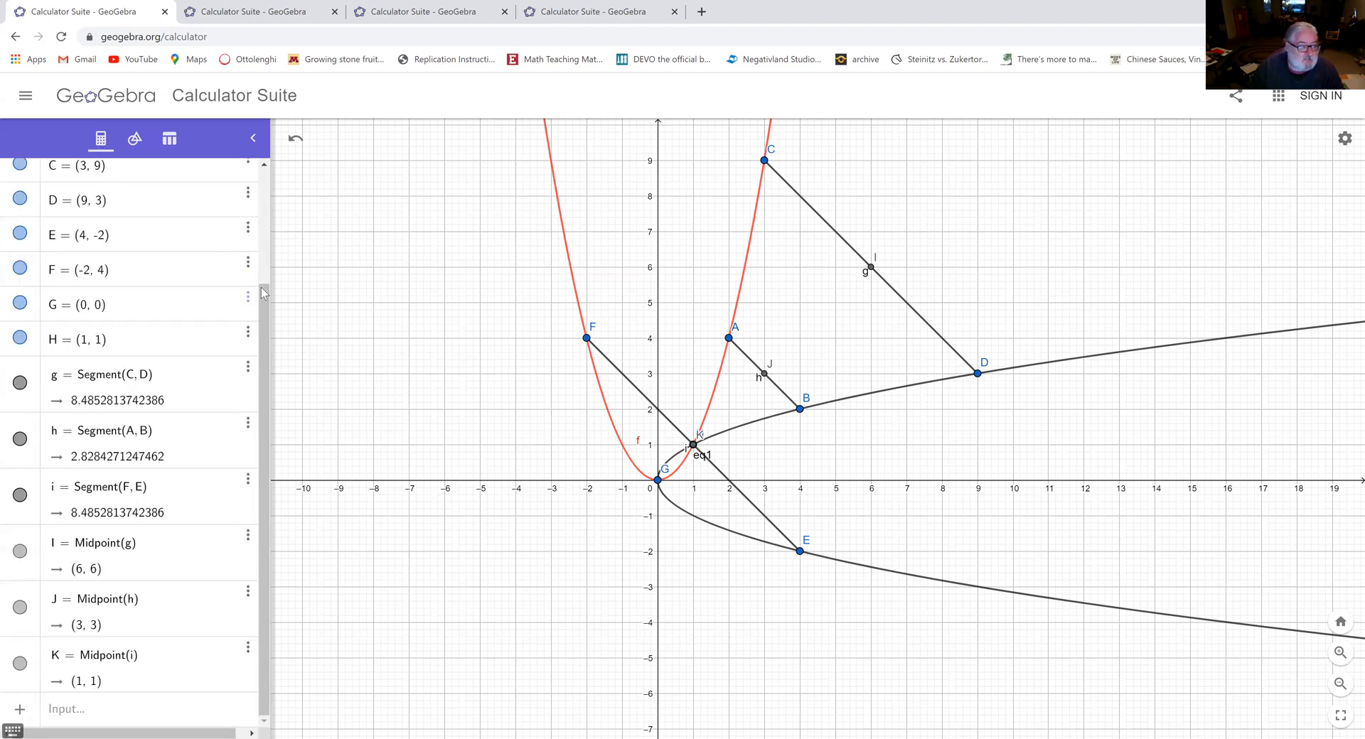
pyautogui.click(165, 709)
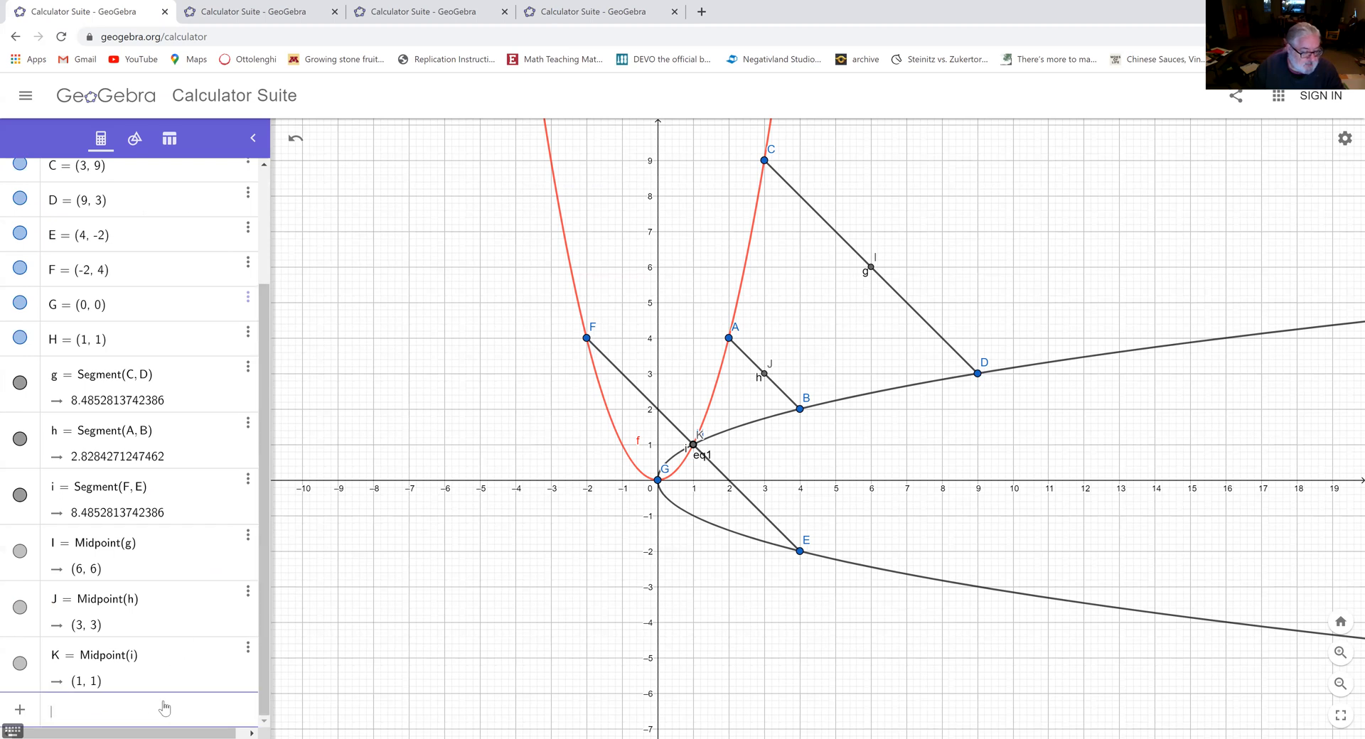
pyautogui.write('y=')
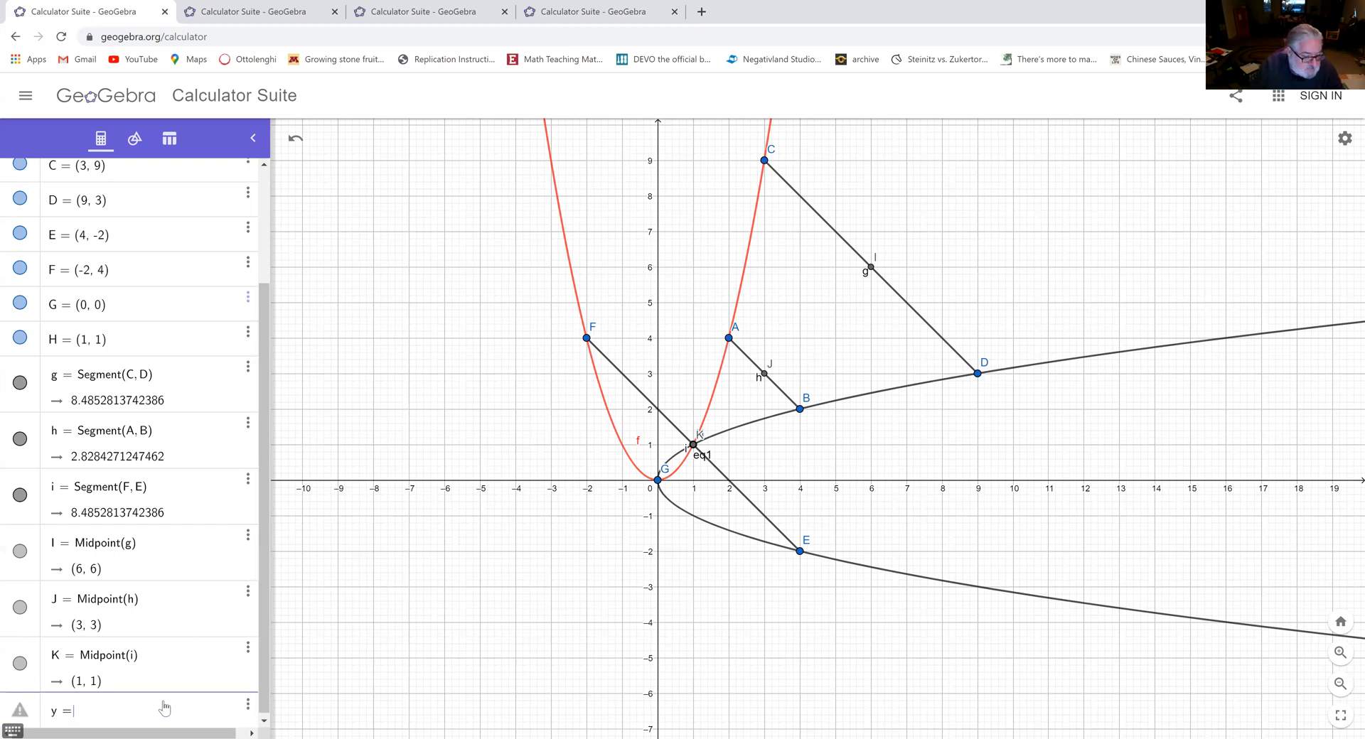
pyautogui.write('x')
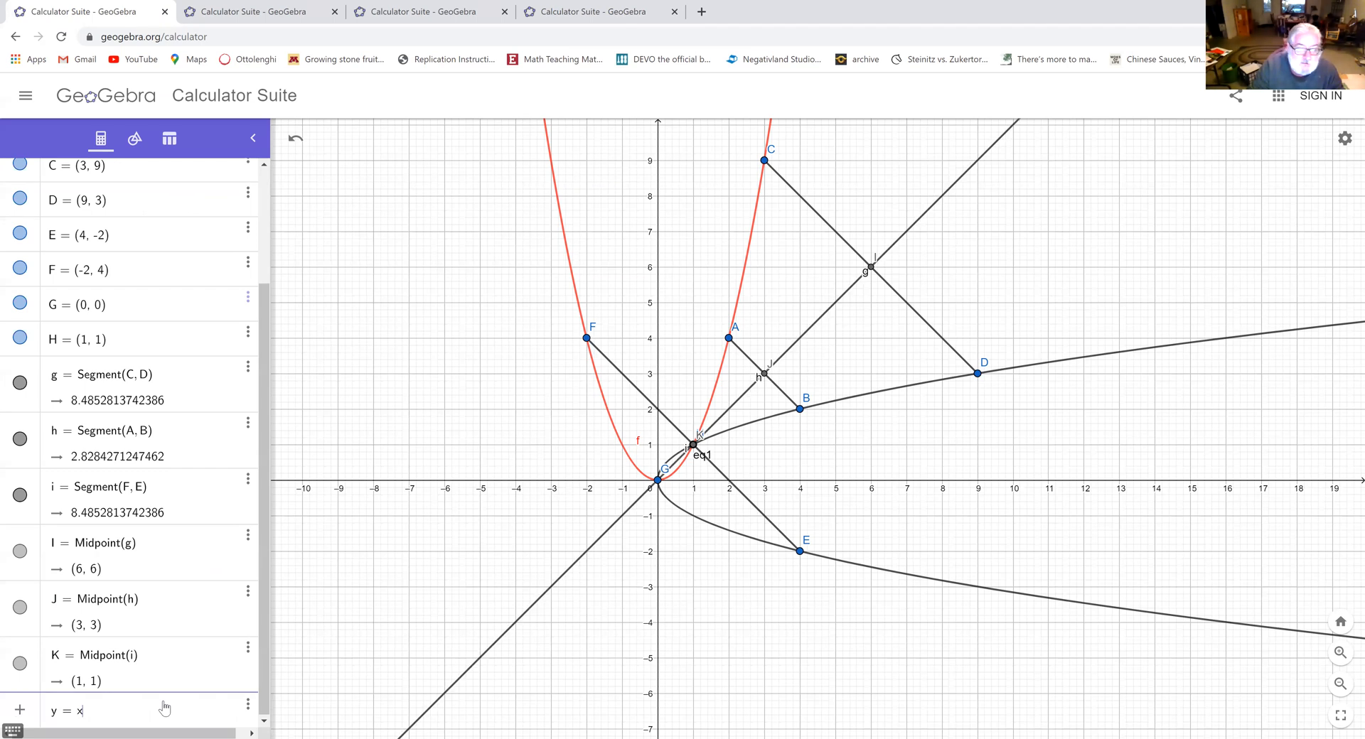
pyautogui.press('Return')
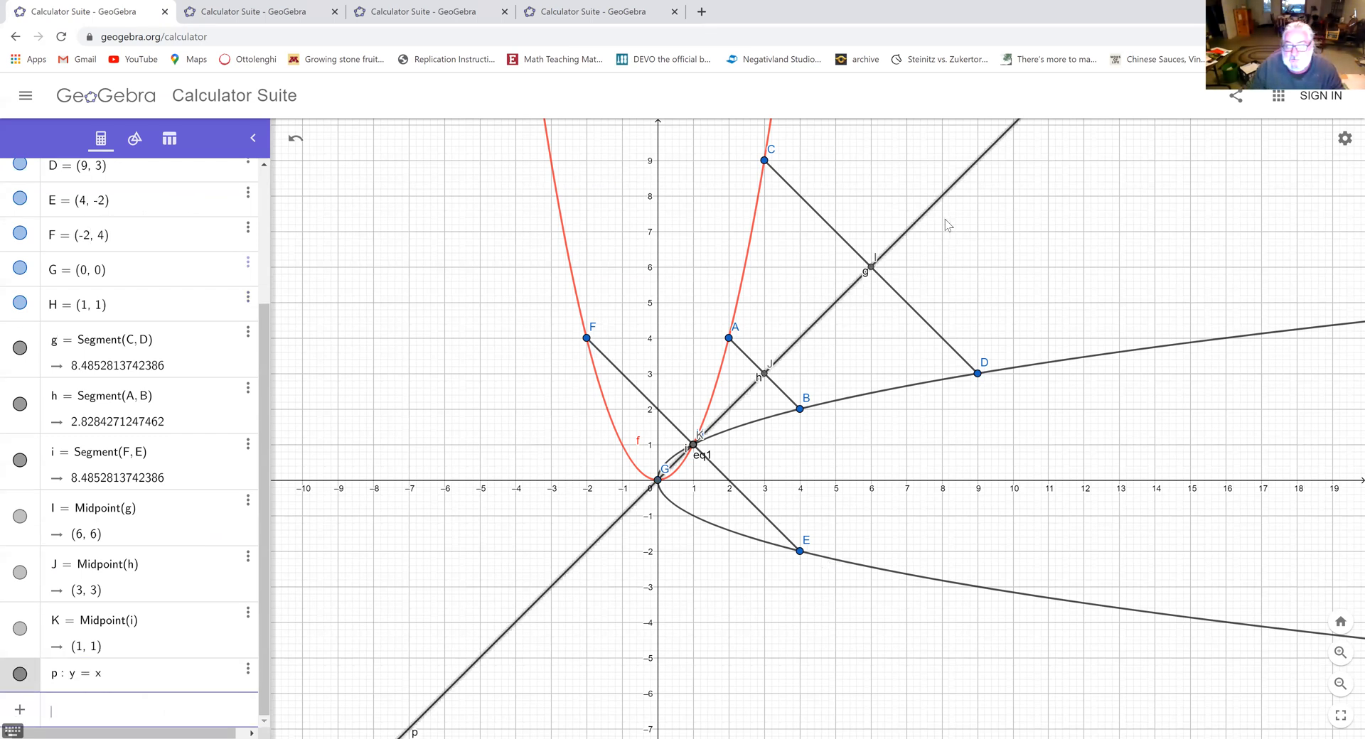
# - Change the colour of the line y = x to blue (#0000FF) in its object settings
pyautogui.rightClick(932, 206)
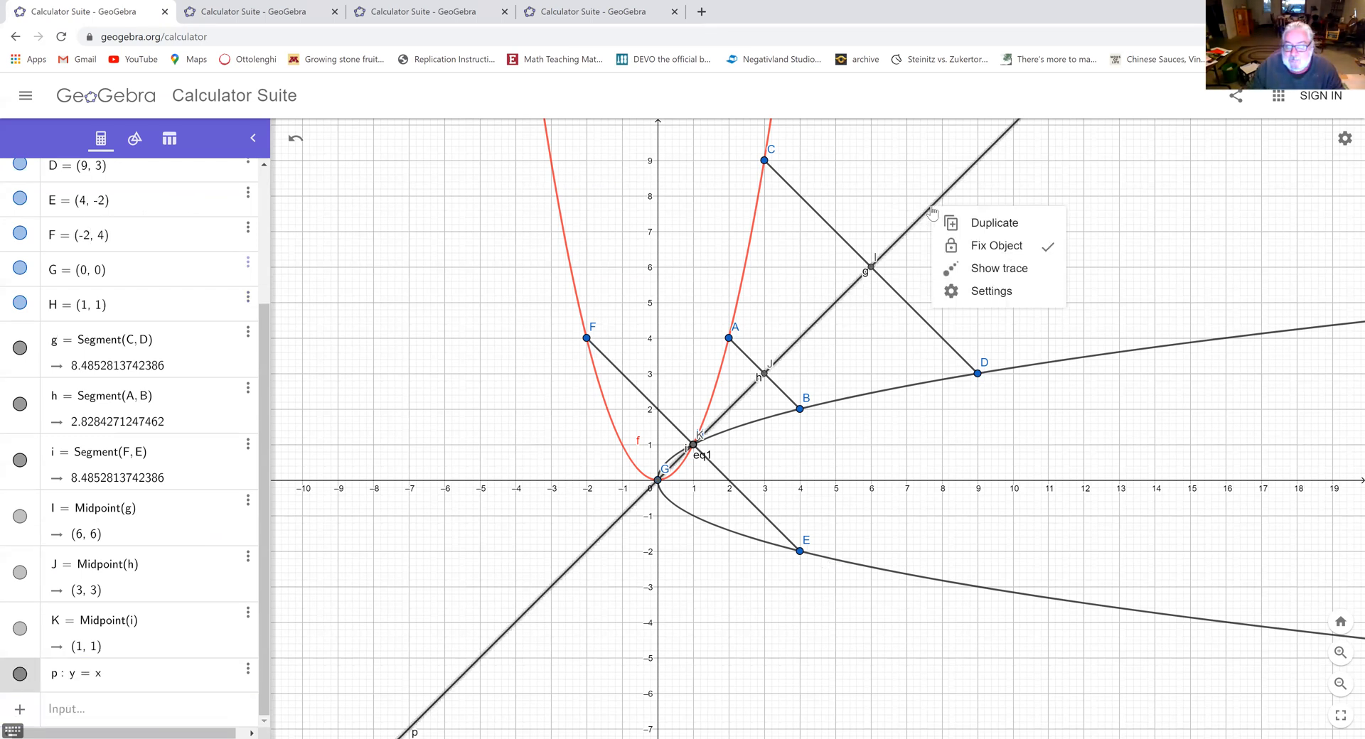
pyautogui.click(991, 292)
pyautogui.click(1073, 132)
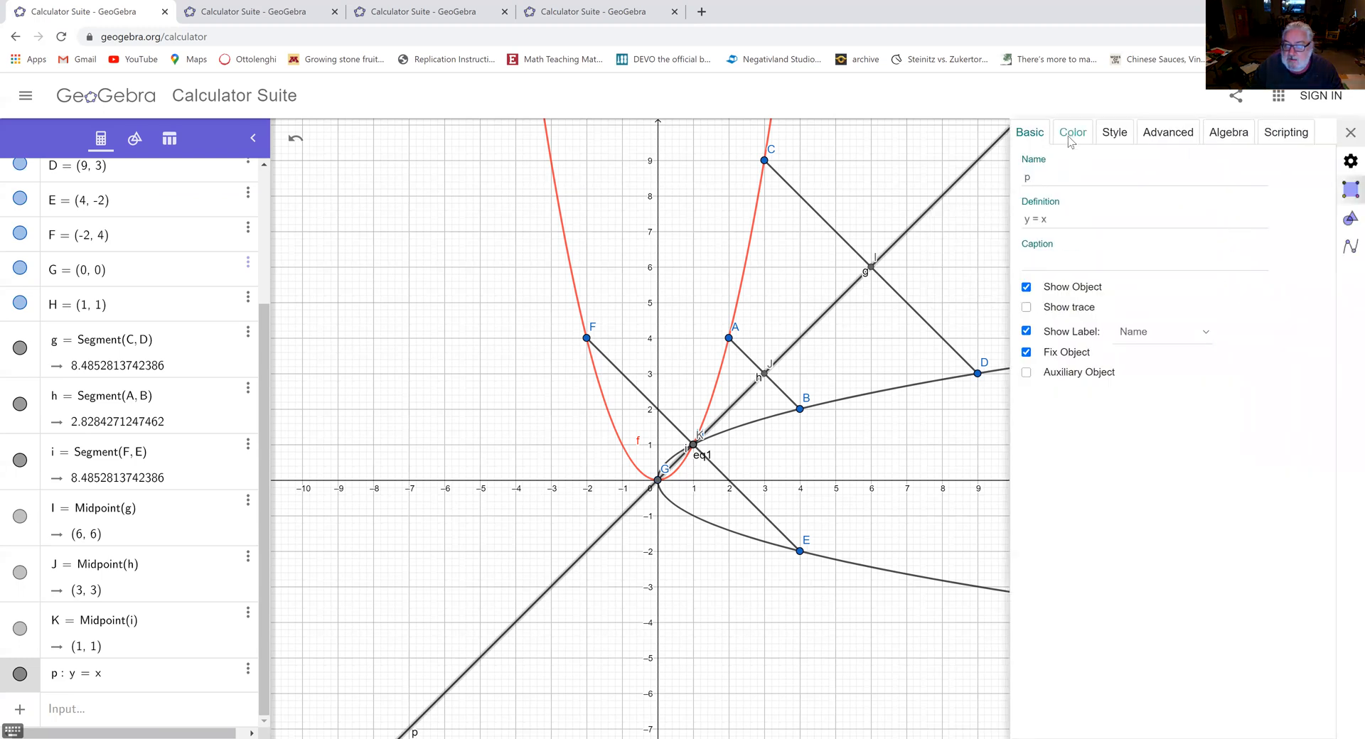
pyautogui.click(1048, 244)
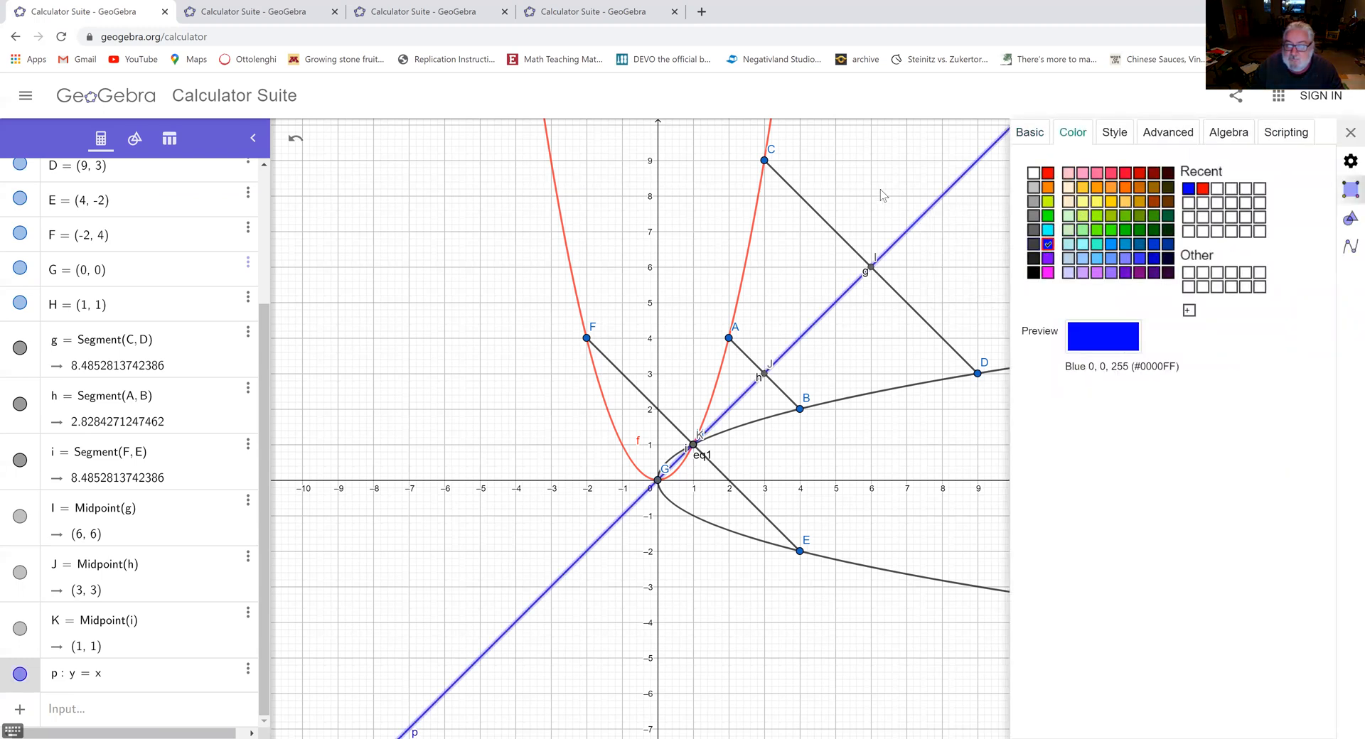
pyautogui.click(1350, 132)
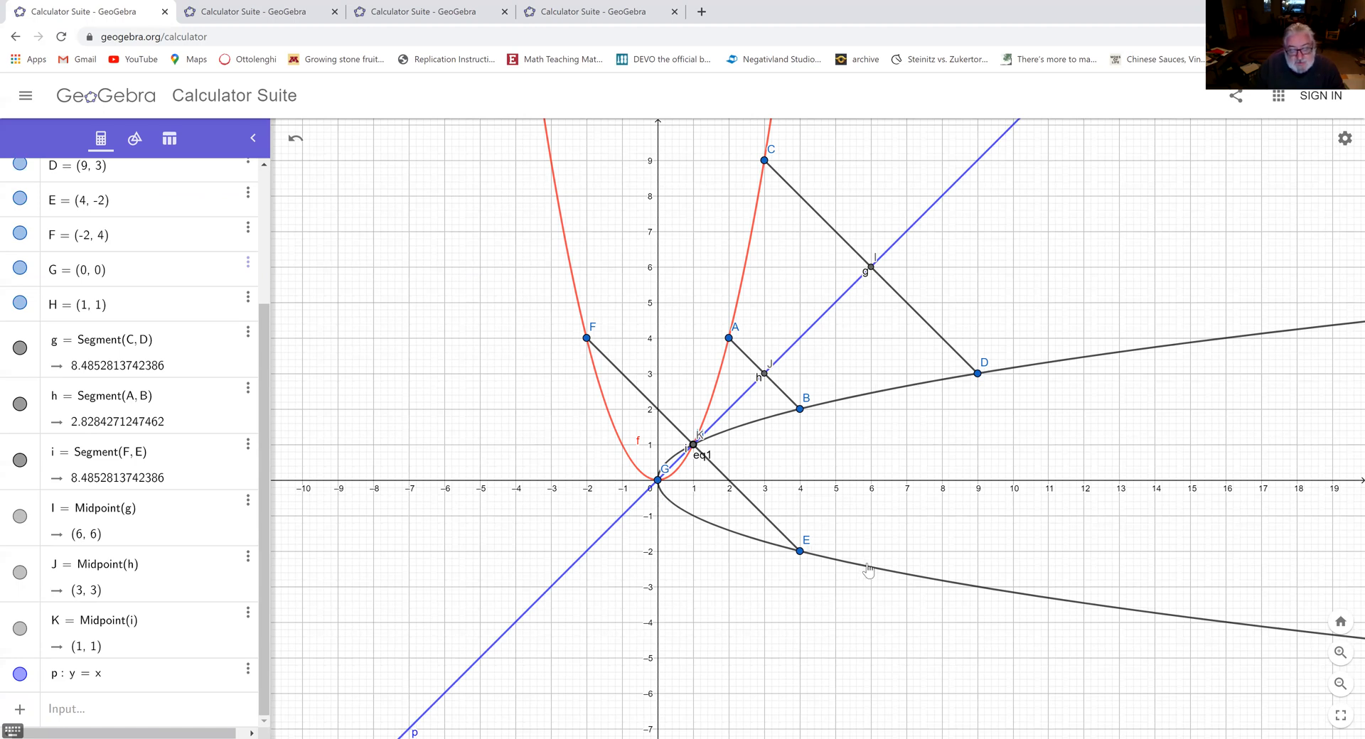
# - Examine how the pairs F and E, A and B, C and D, and the red parabola mirror across the line y = x
pyautogui.click(586, 338)
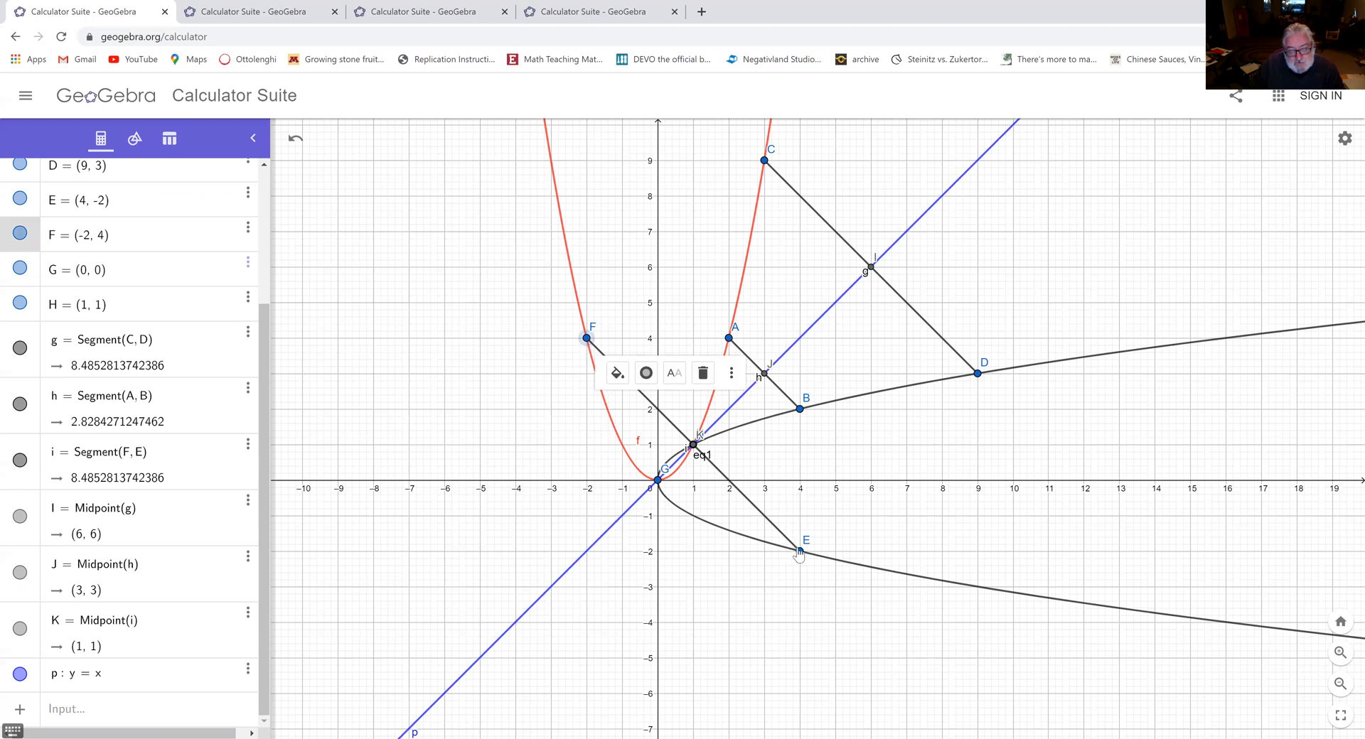
pyautogui.click(799, 553)
pyautogui.click(694, 446)
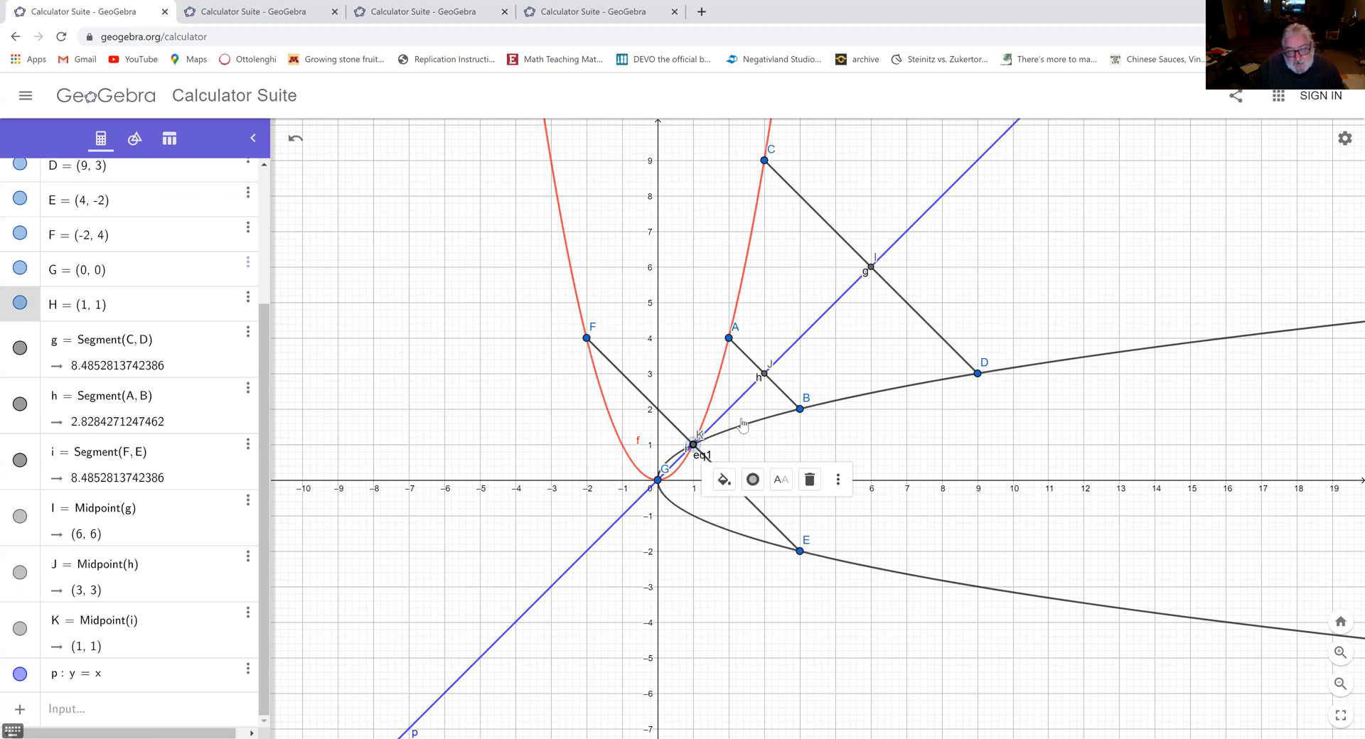
pyautogui.click(729, 339)
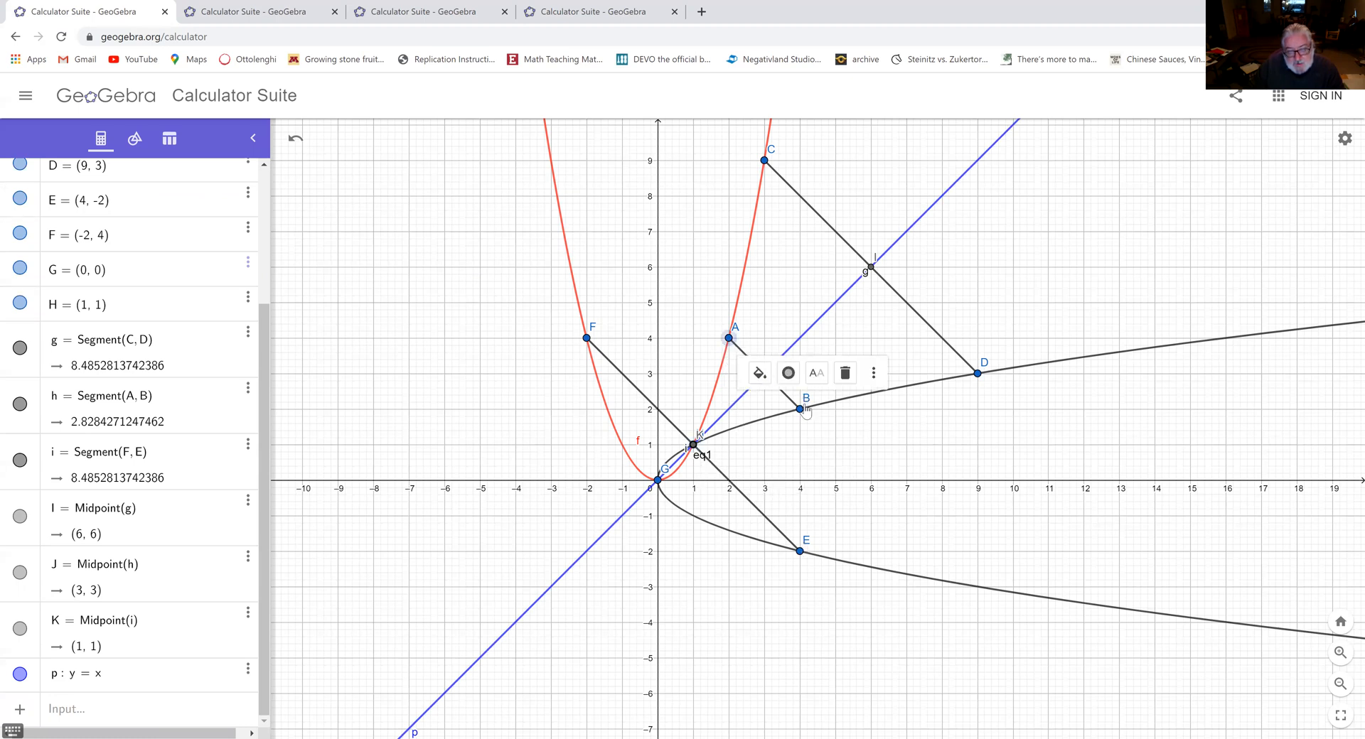
pyautogui.click(801, 410)
pyautogui.click(764, 162)
pyautogui.click(977, 373)
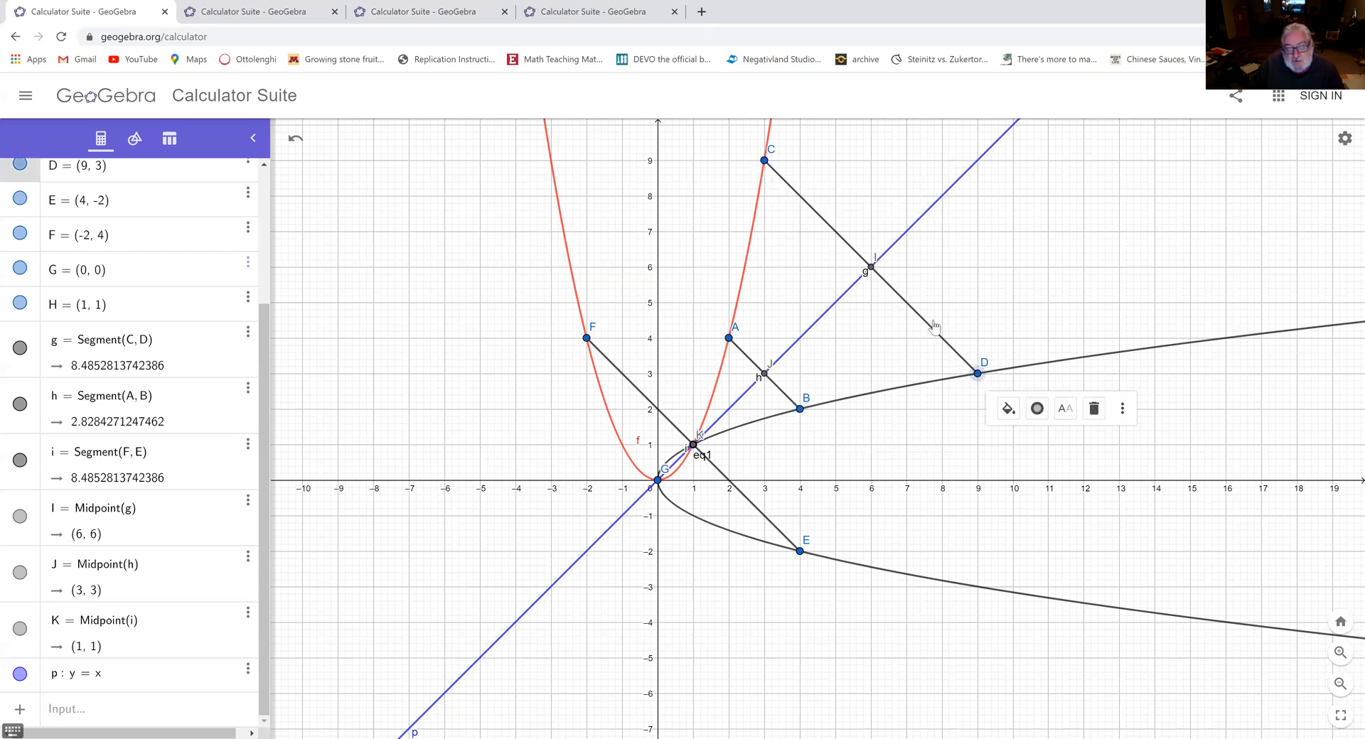
pyautogui.click(951, 254)
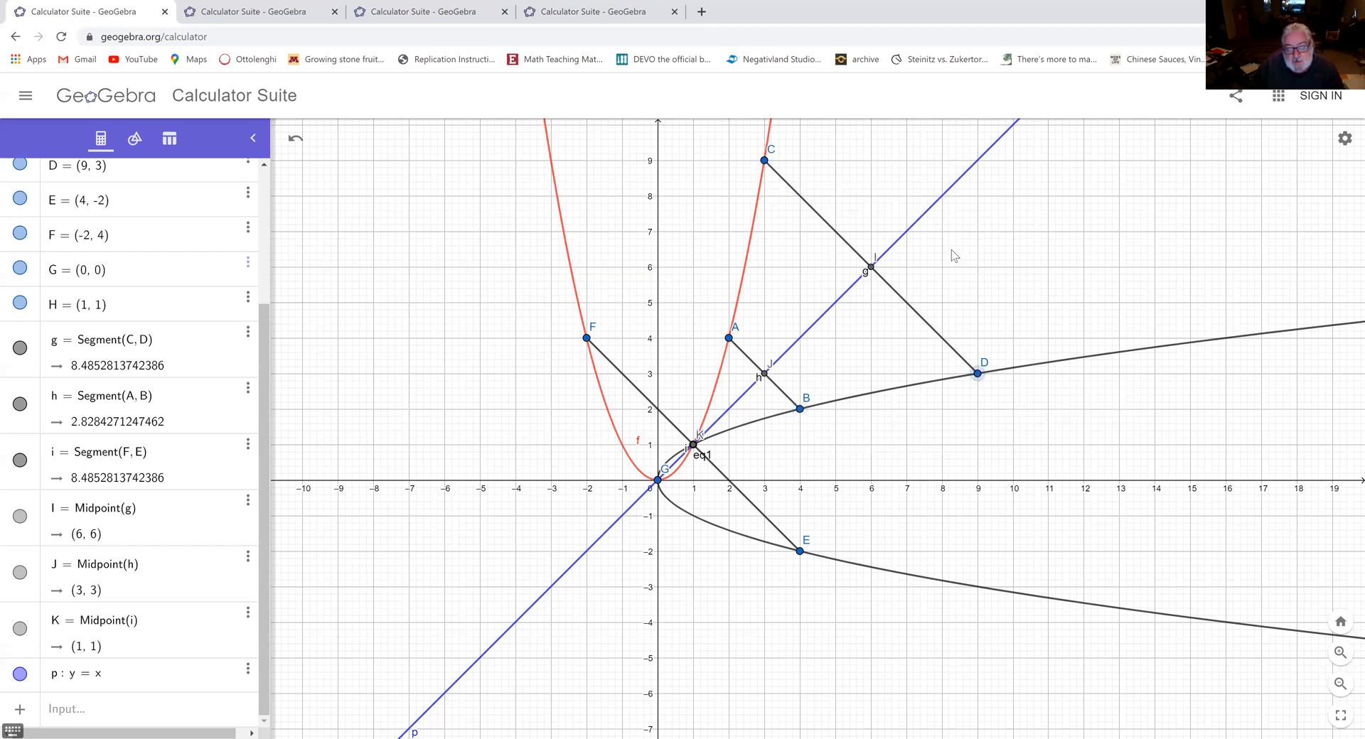
pyautogui.click(752, 243)
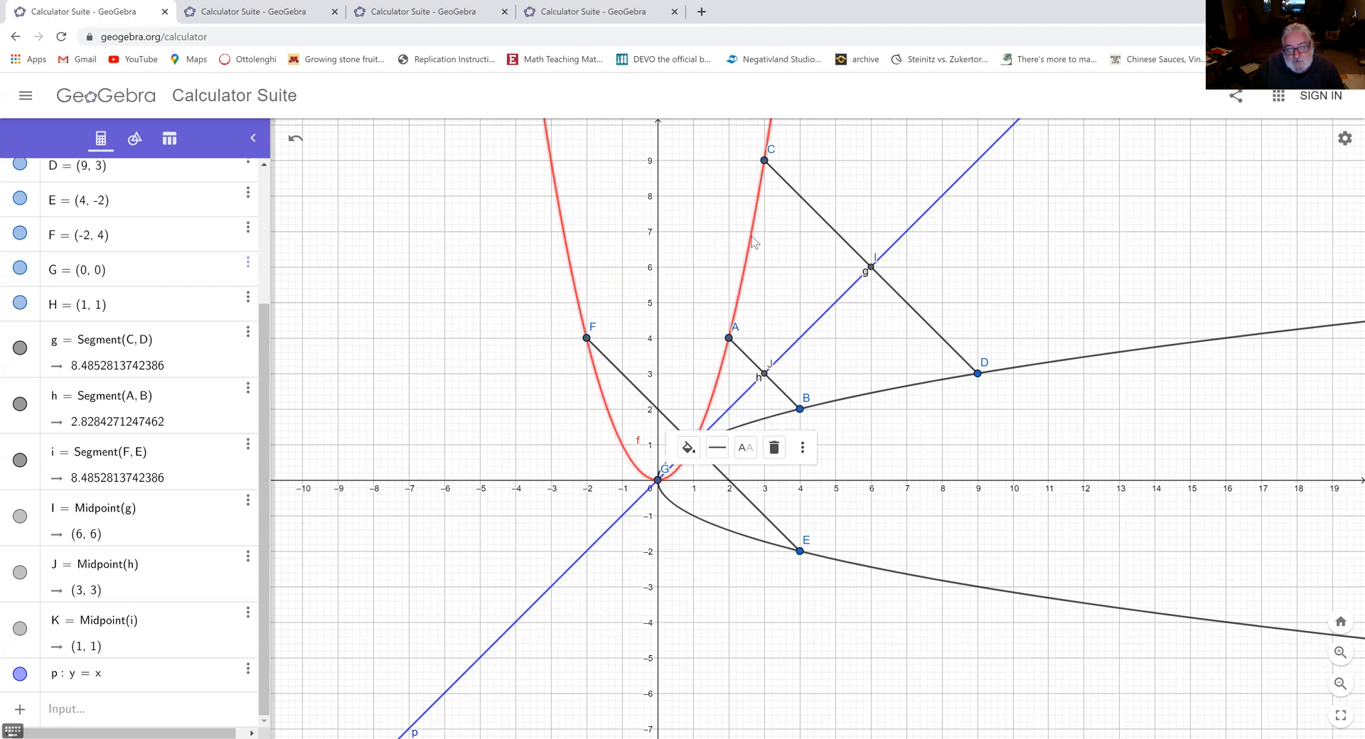
pyautogui.click(839, 304)
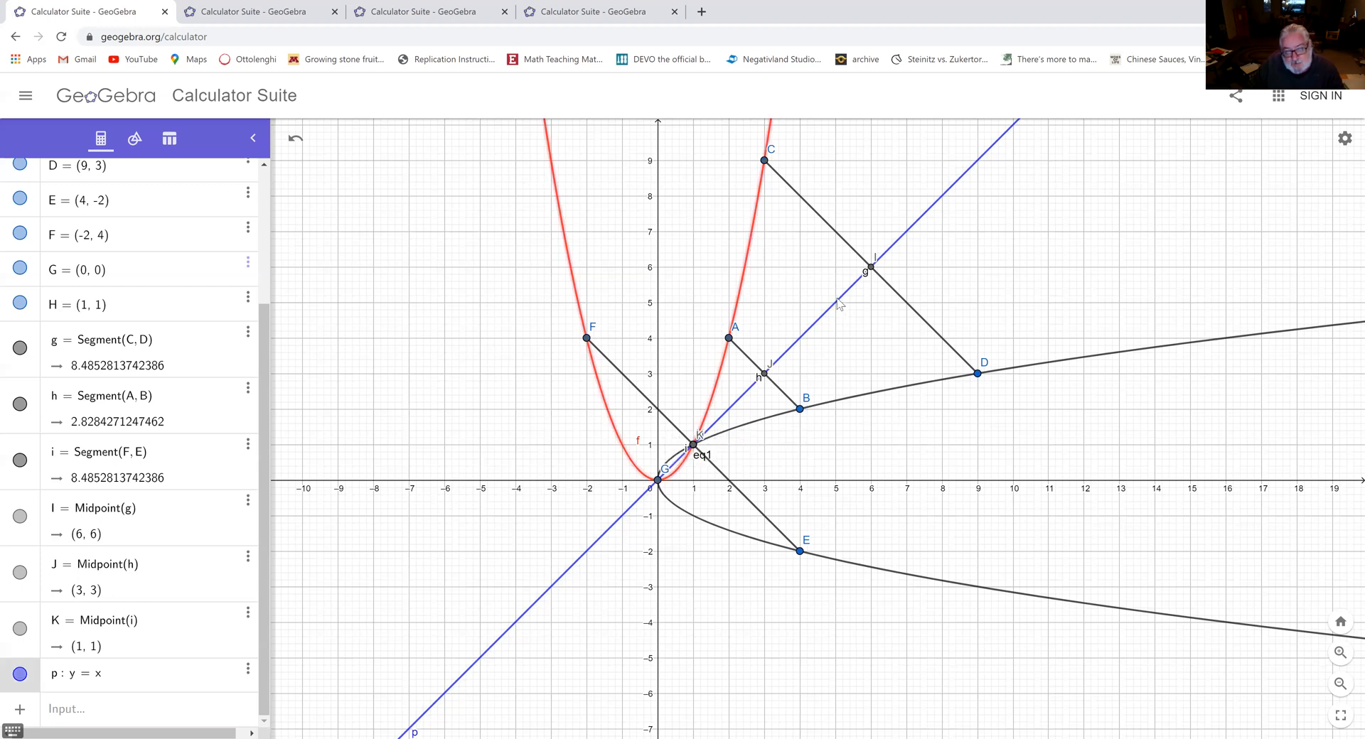
# - Compare the sideways parabola x = y² with the red parabola, checking the pairs C and D, A and B across the blue line
pyautogui.click(895, 396)
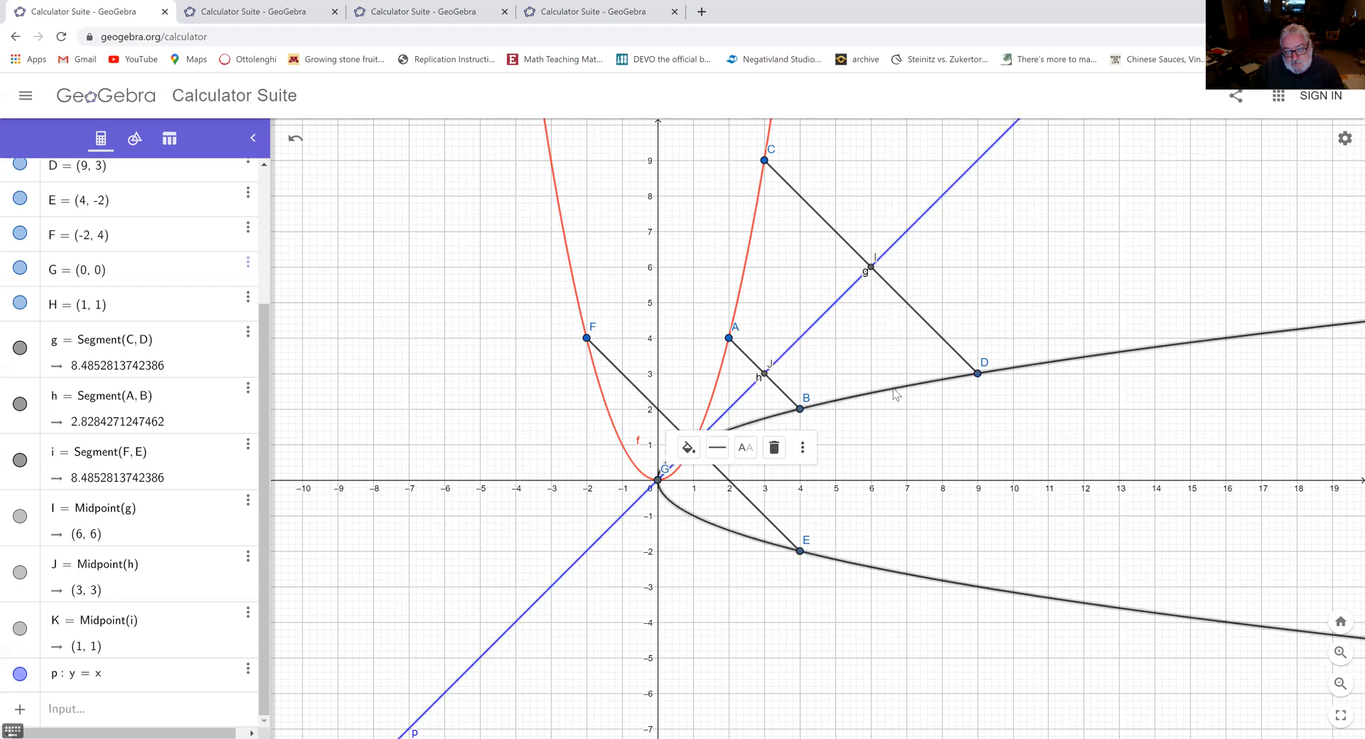
pyautogui.click(764, 162)
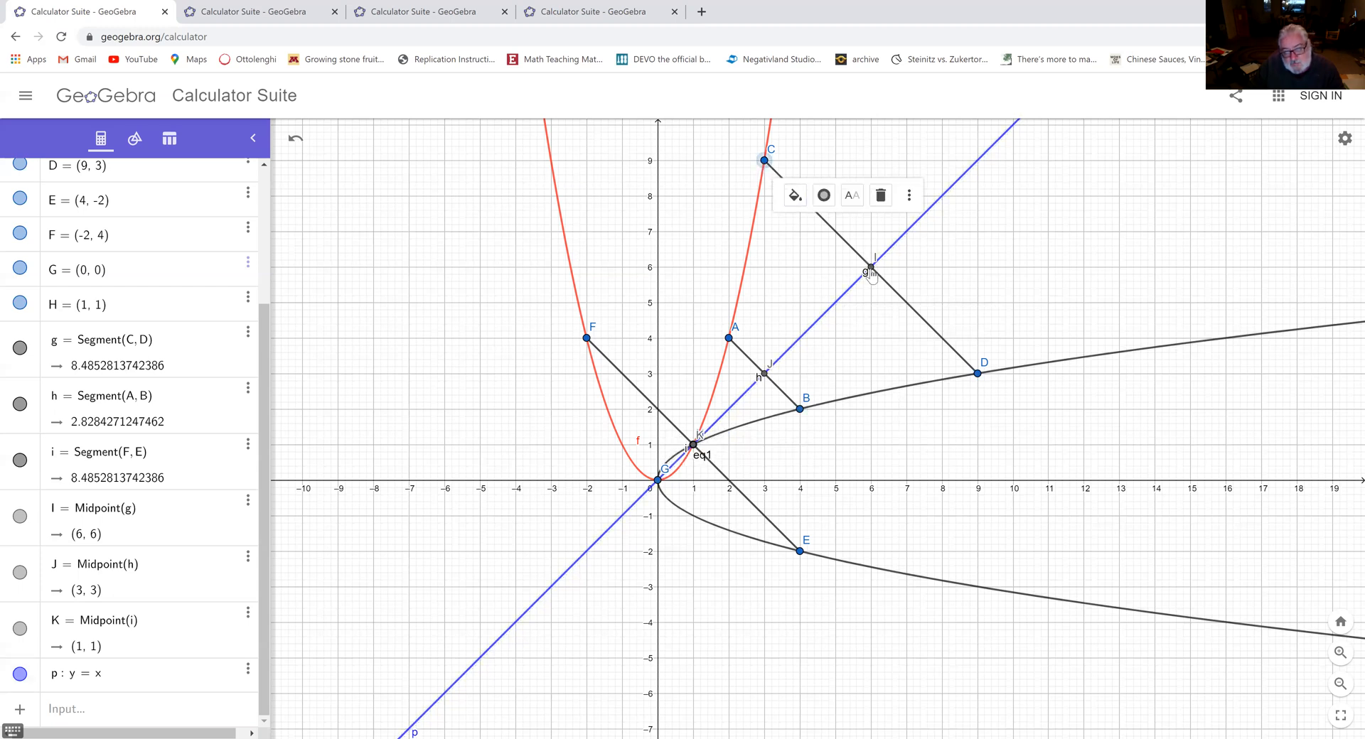
pyautogui.click(978, 373)
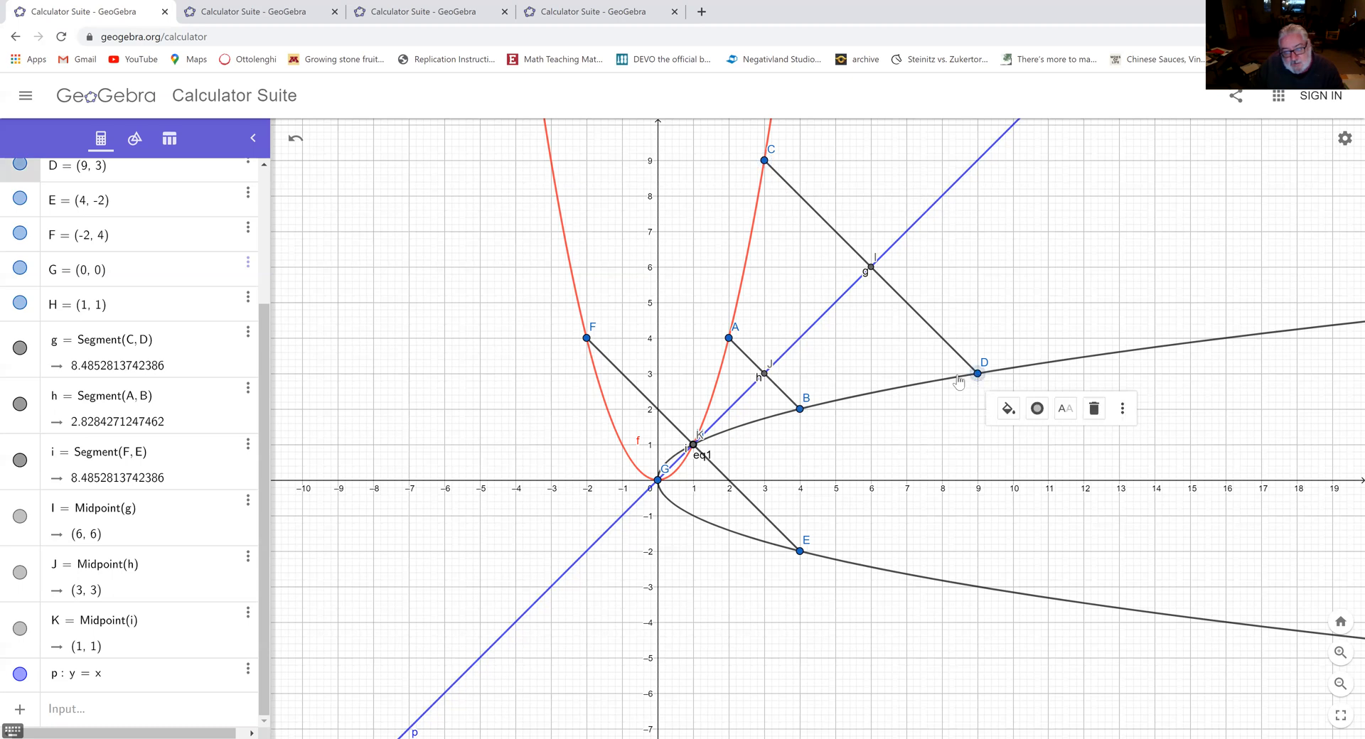
pyautogui.click(729, 338)
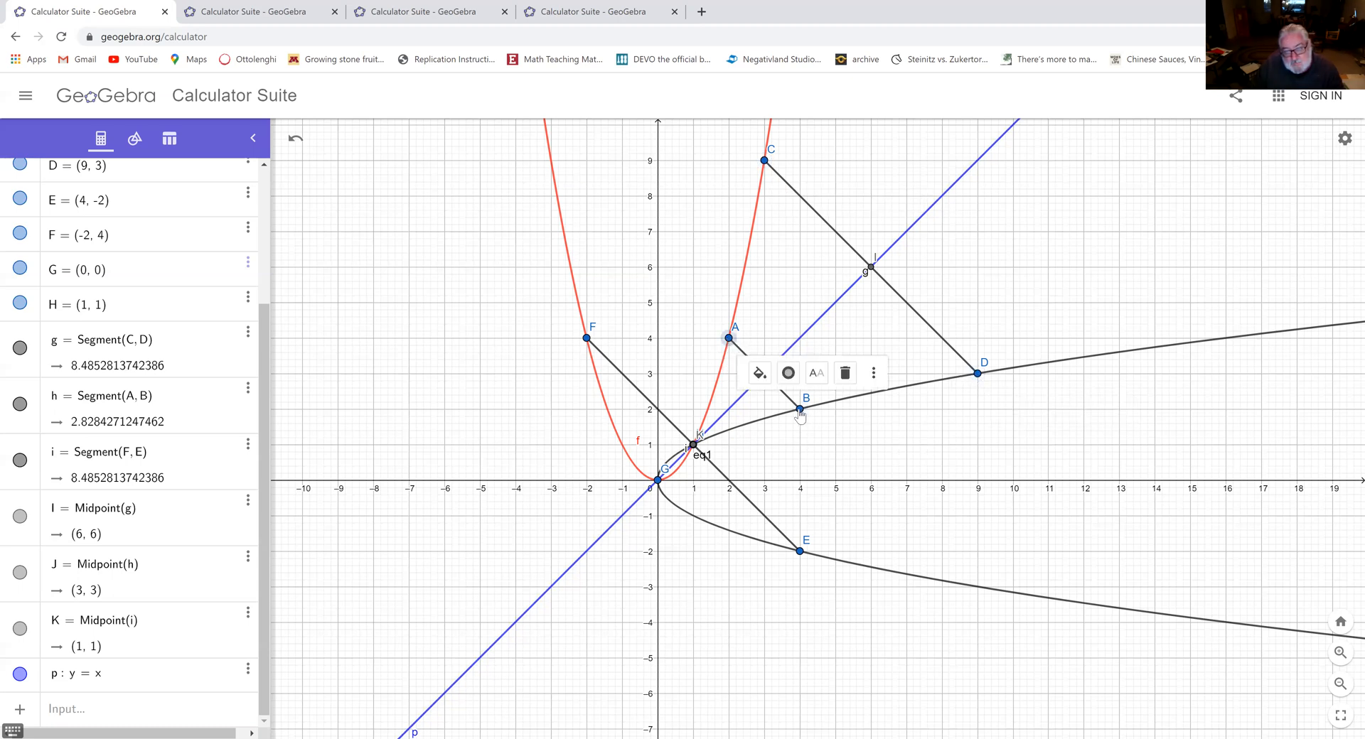
pyautogui.click(800, 410)
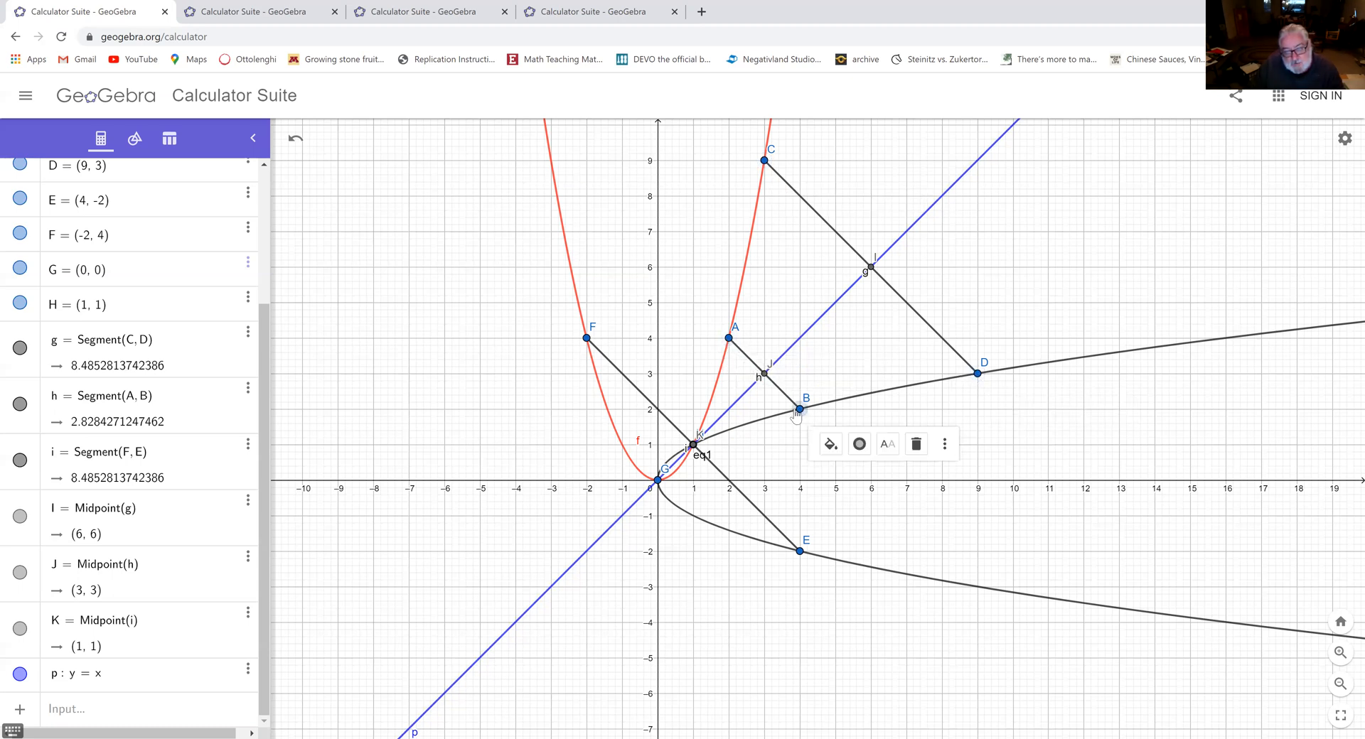
pyautogui.click(746, 264)
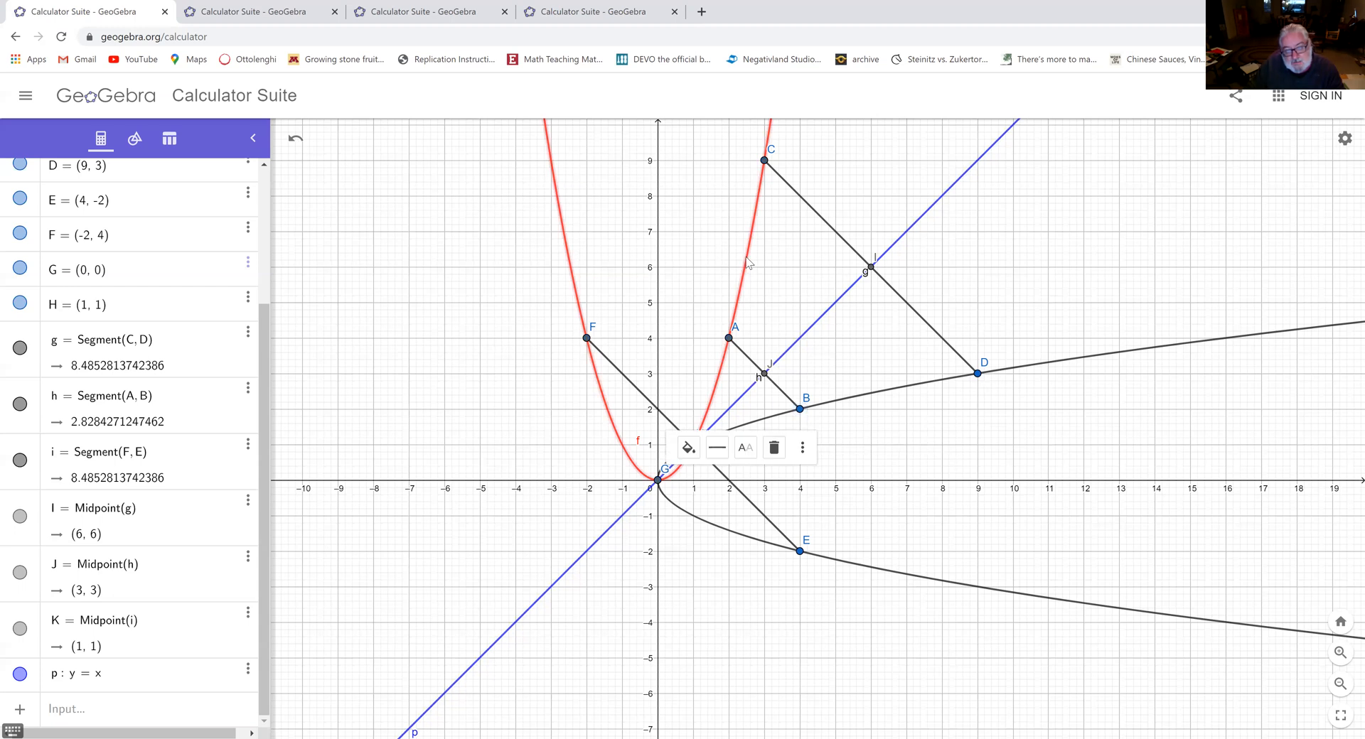
pyautogui.click(882, 395)
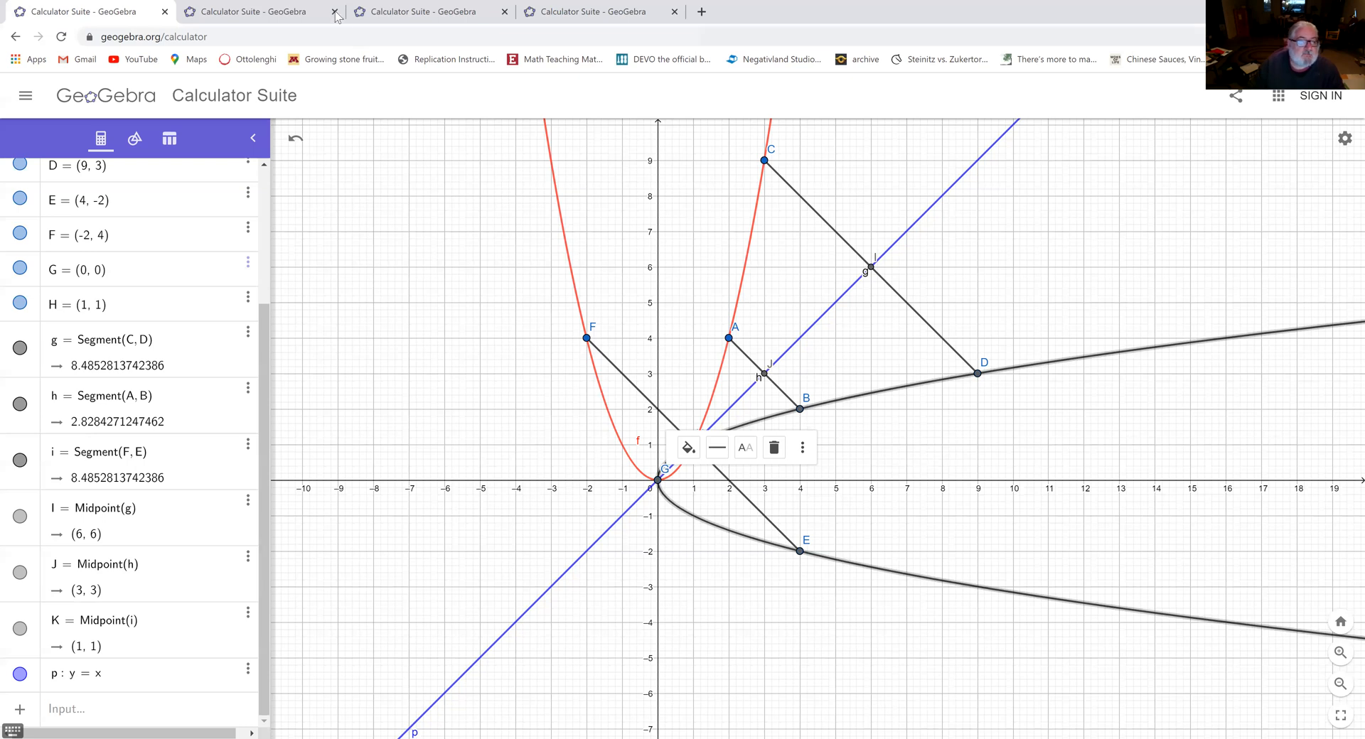
pyautogui.click(438, 244)
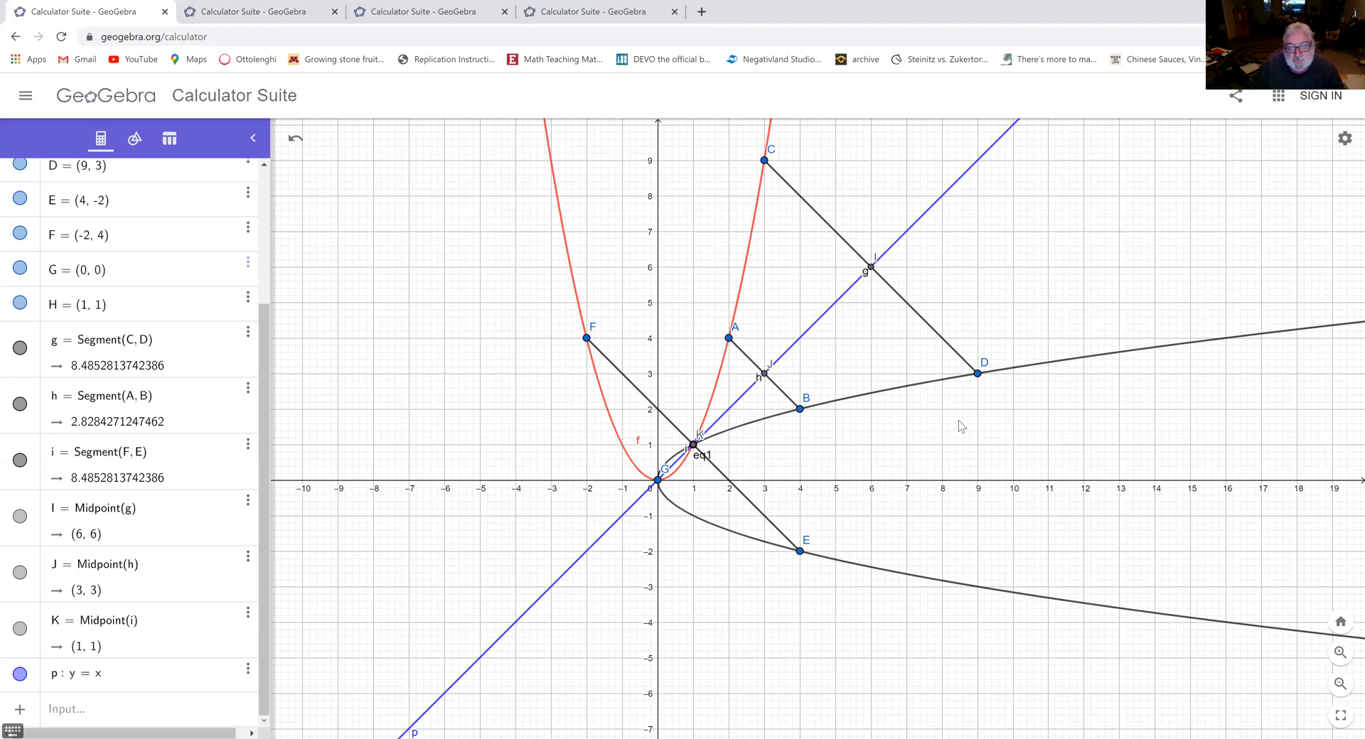
# - Switch to the second calculator page and examine the equation and graph of the cubic y = (x+4)³ − 3(x+4)
pyautogui.click(284, 14)
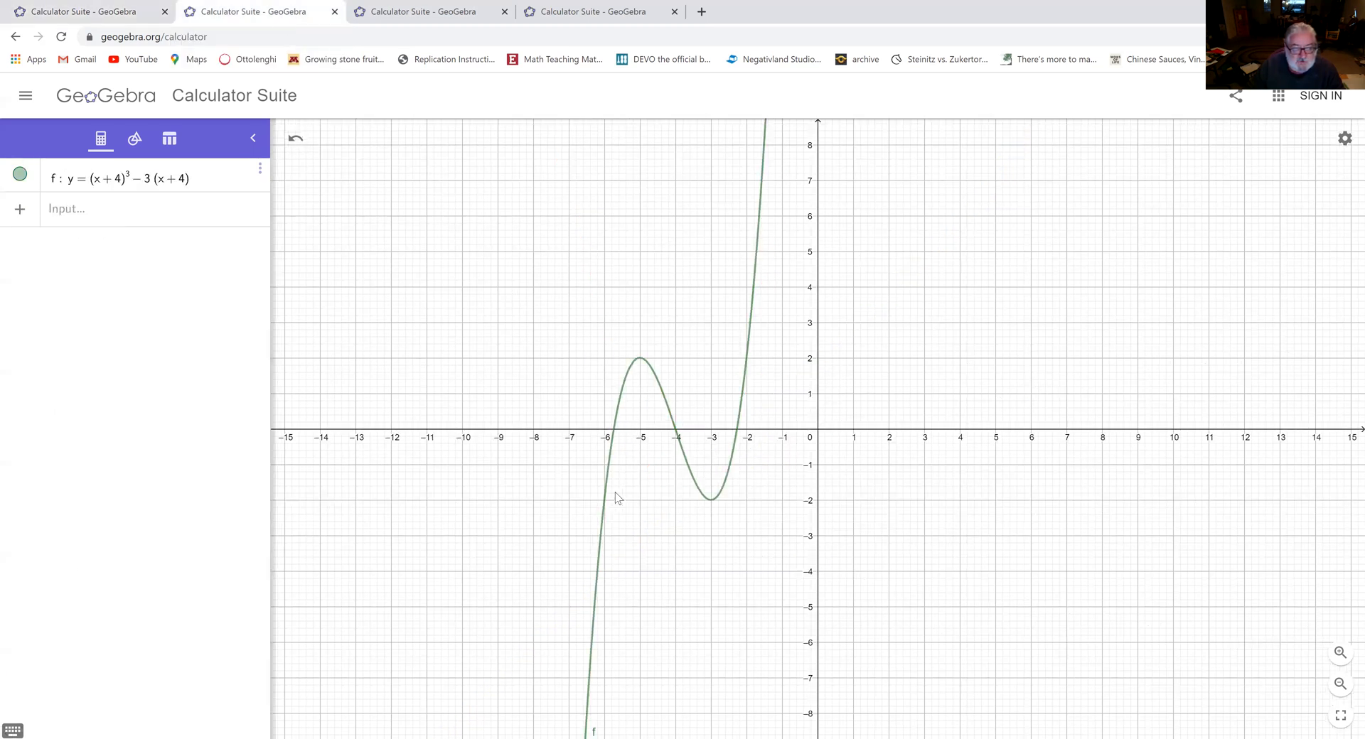
pyautogui.click(214, 183)
pyautogui.click(119, 181)
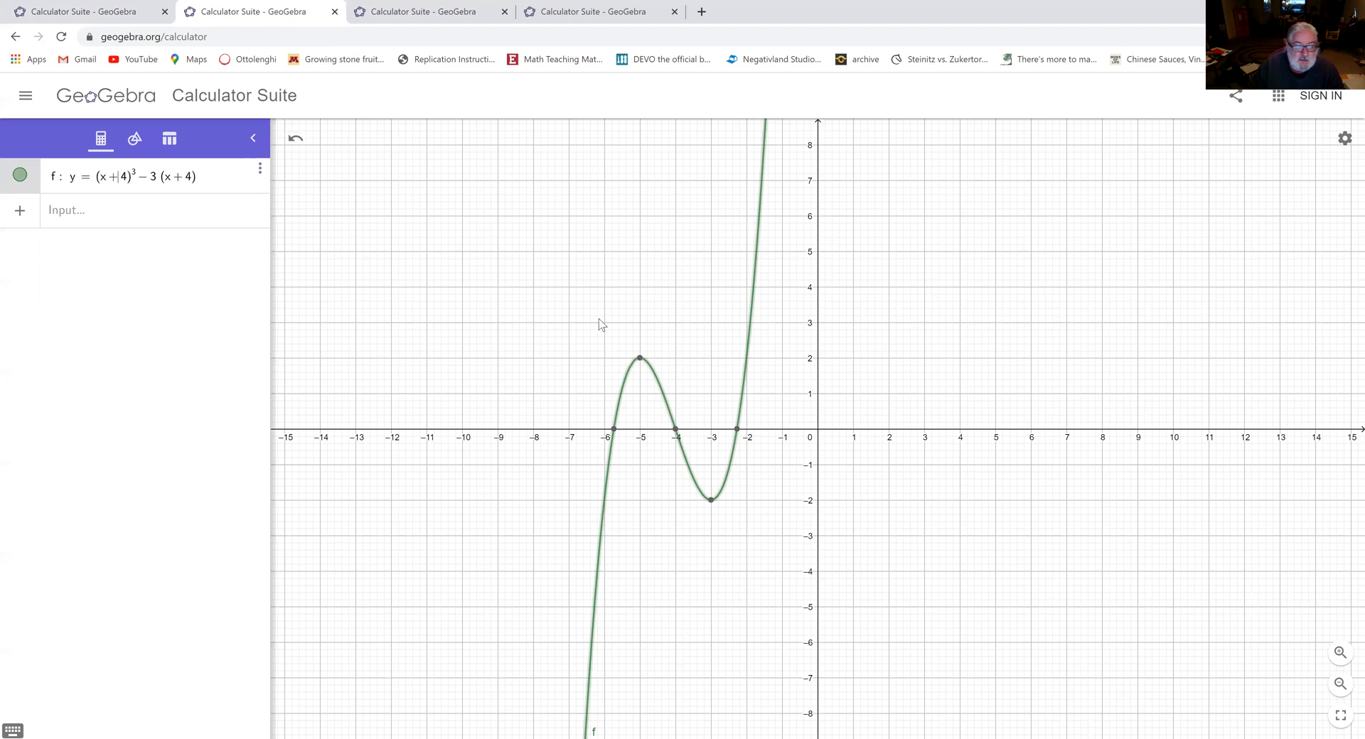
pyautogui.click(908, 324)
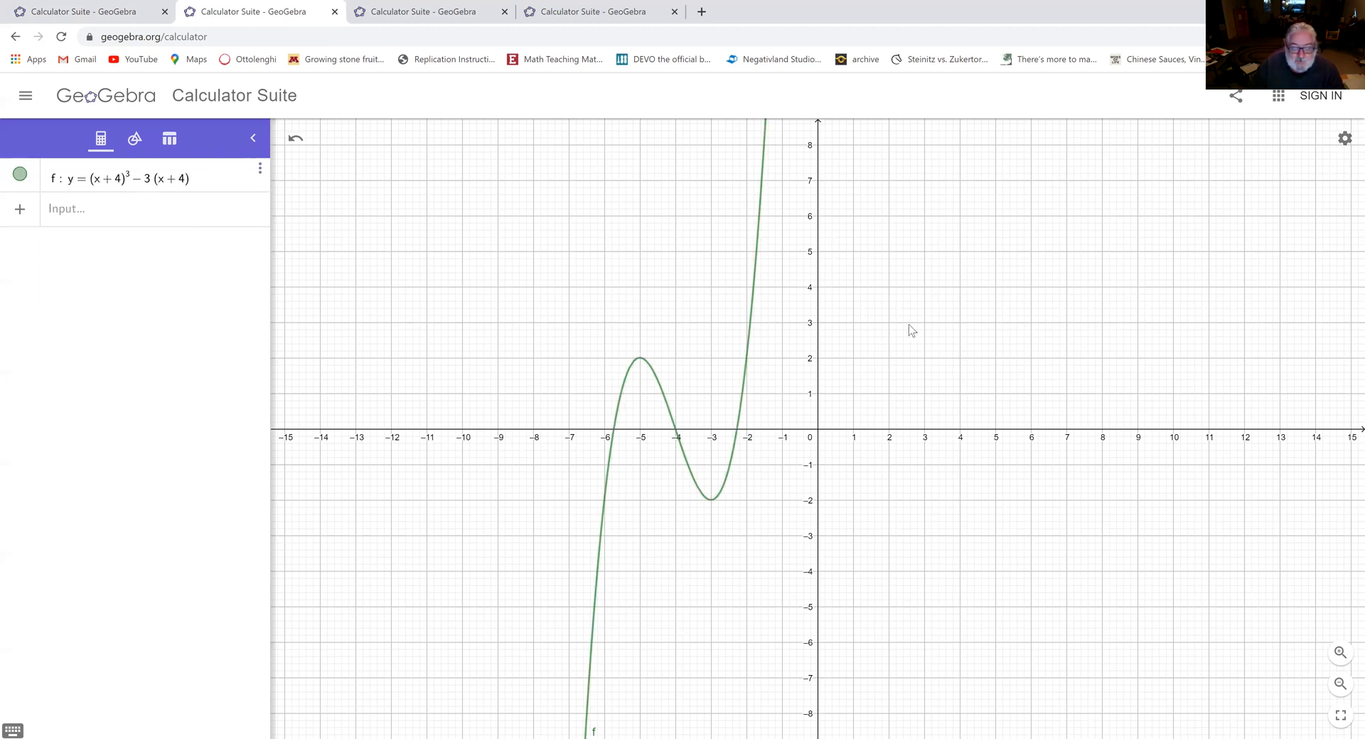
pyautogui.click(105, 188)
pyautogui.click(883, 377)
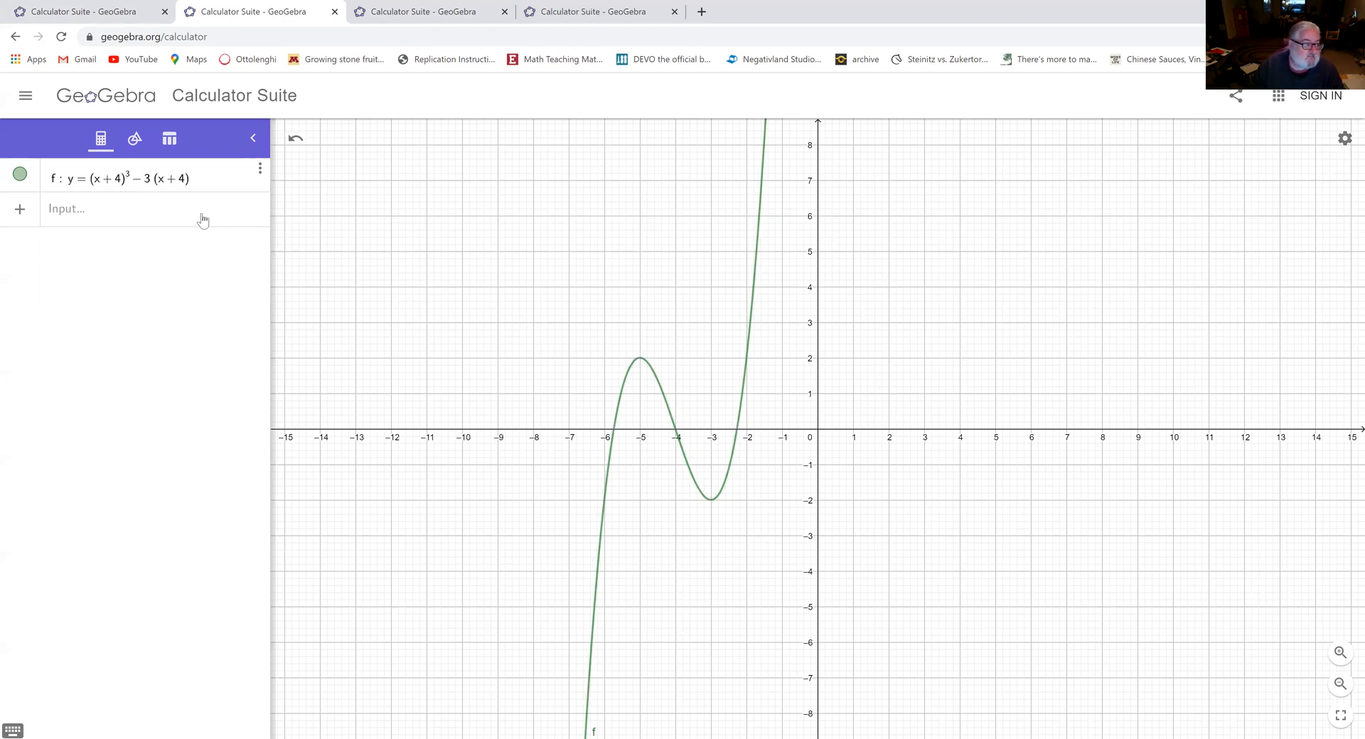
# - Graph the line y = x alongside the cubic
pyautogui.click(172, 215)
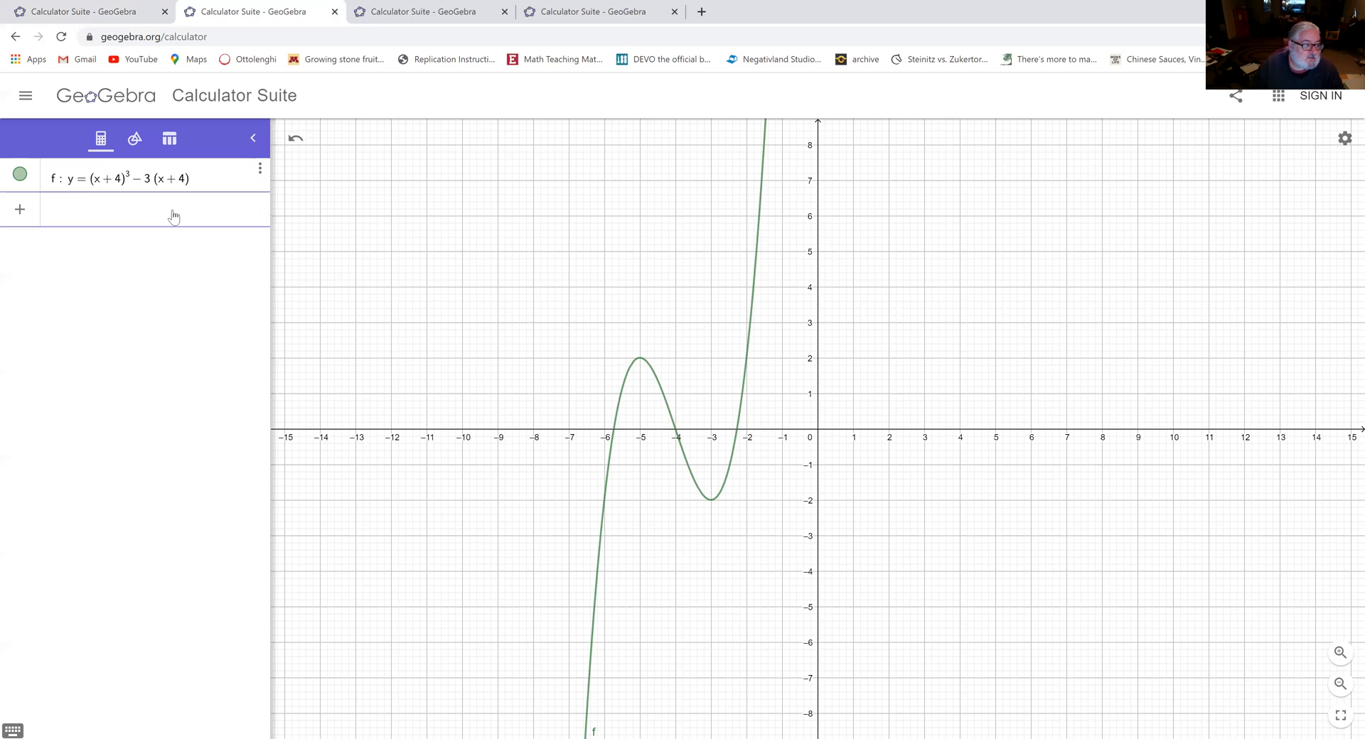
pyautogui.click(139, 150)
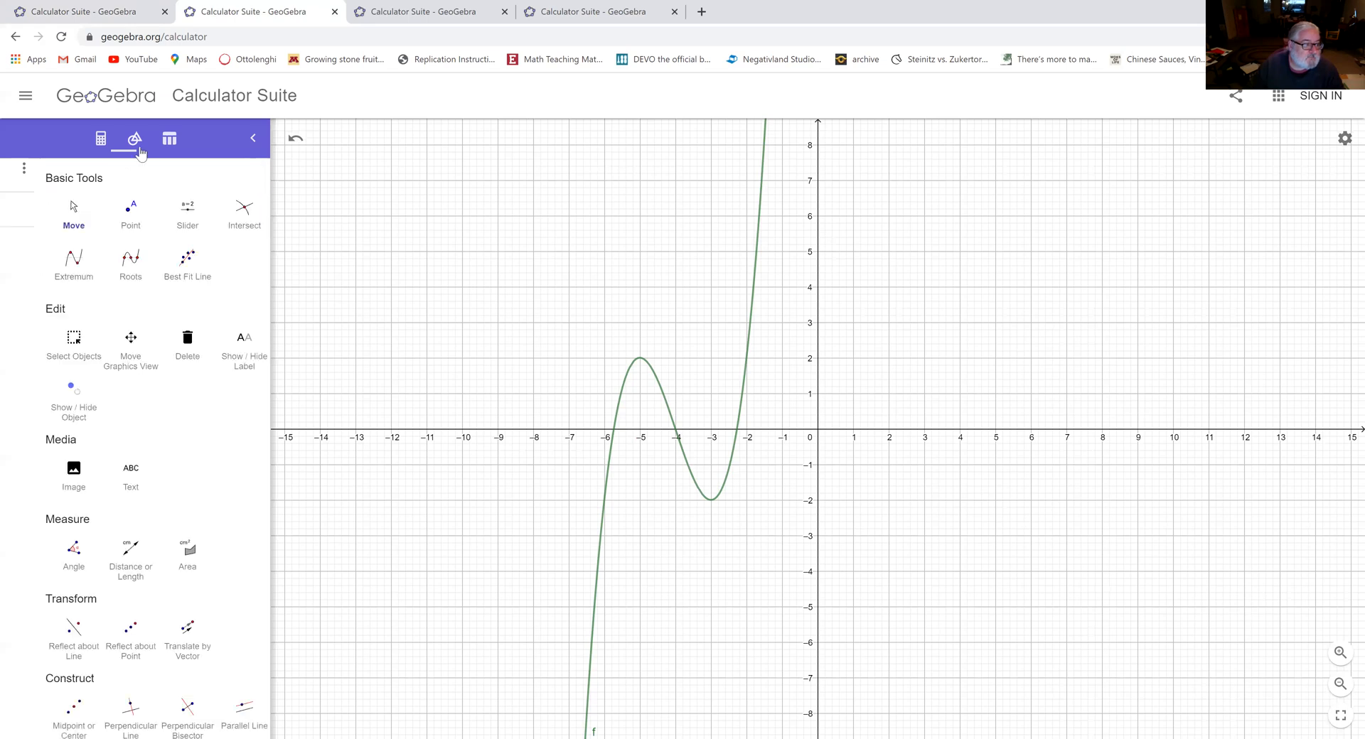
pyautogui.moveTo(264, 252)
pyautogui.mouseDown()
pyautogui.moveTo(265, 313)
pyautogui.moveTo(263, 238)
pyautogui.mouseUp()
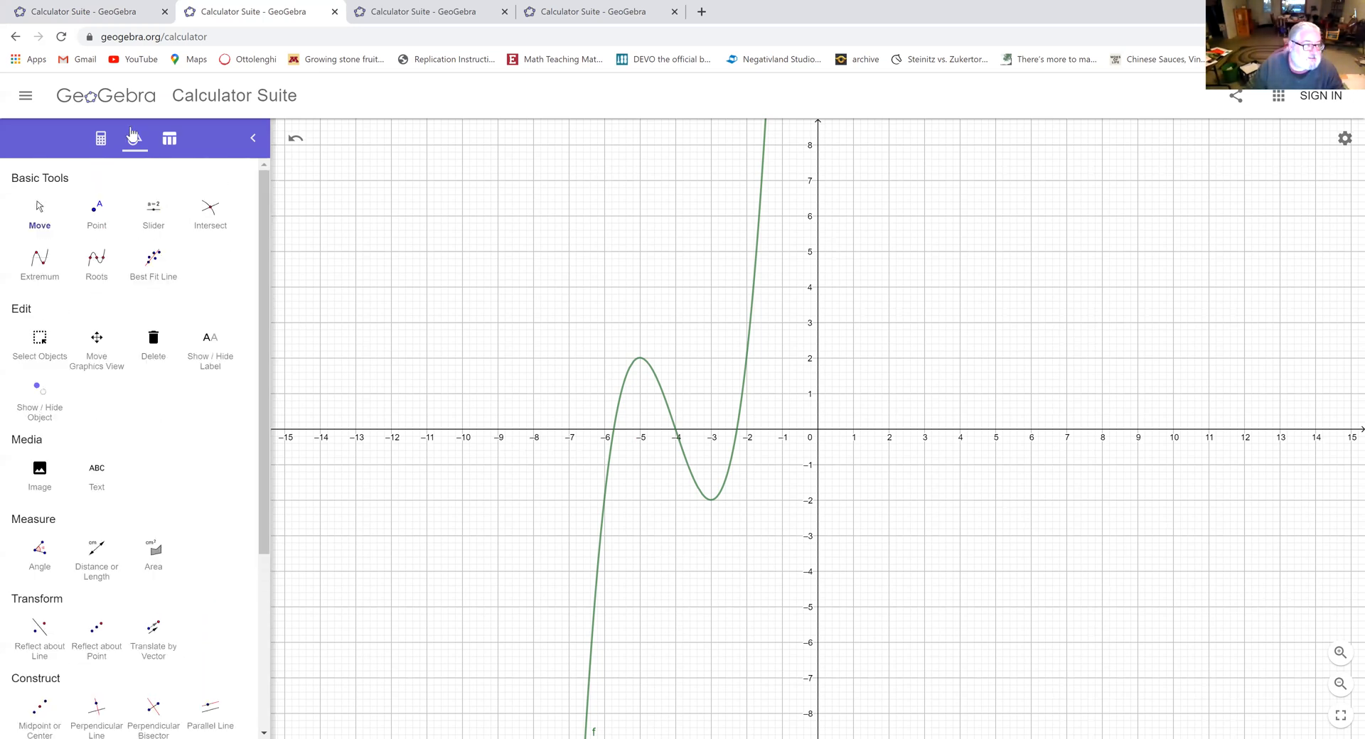
pyautogui.click(100, 140)
pyautogui.click(122, 218)
pyautogui.write('y=x')
pyautogui.press('Return')
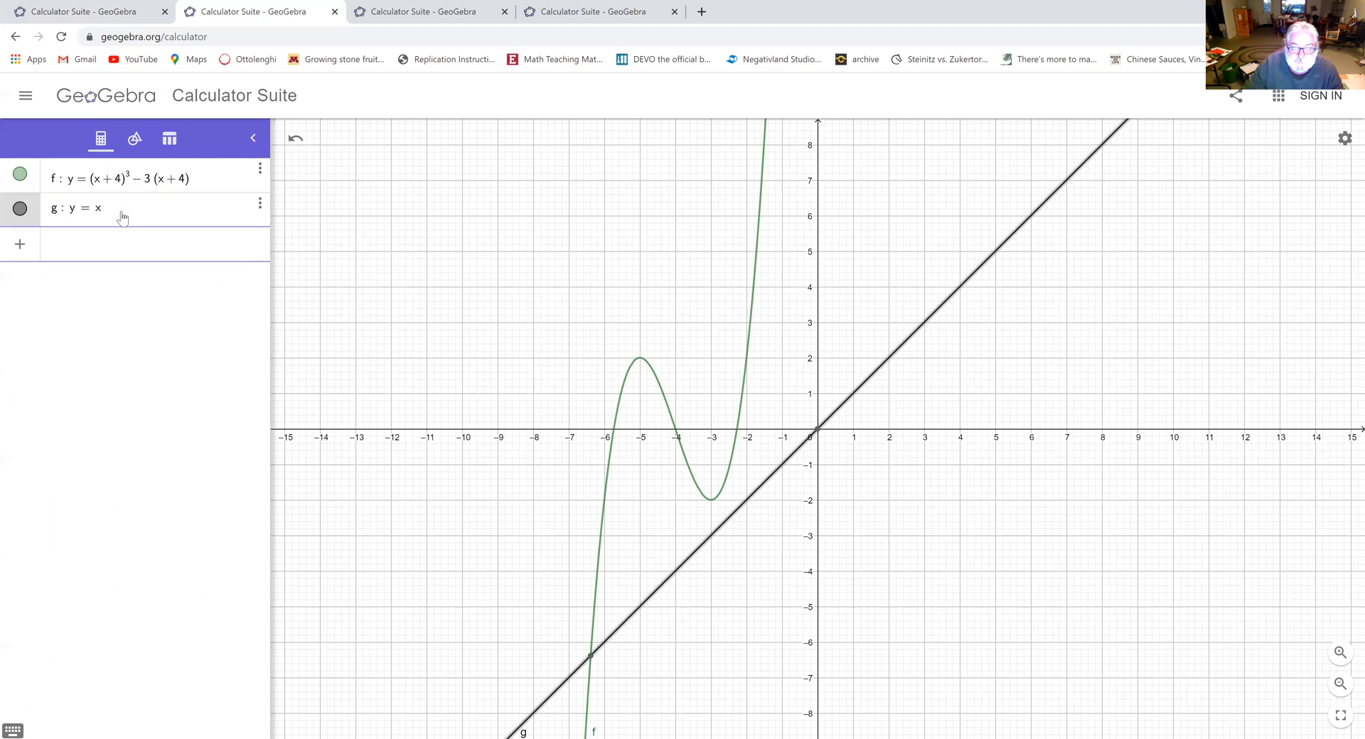
# - Set the colour of the line y = x on the cubic's graph to blue (#0000FF), then close its settings
pyautogui.rightClick(972, 274)
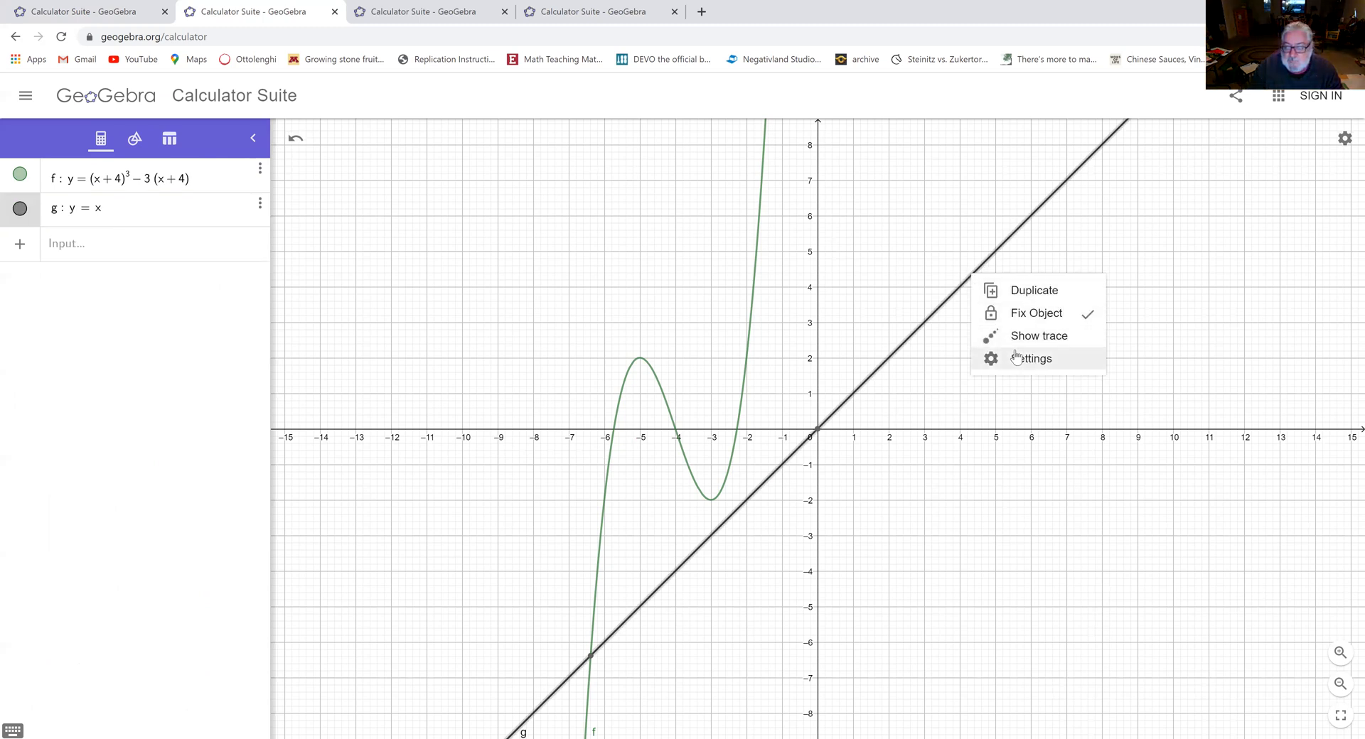
pyautogui.click(1017, 358)
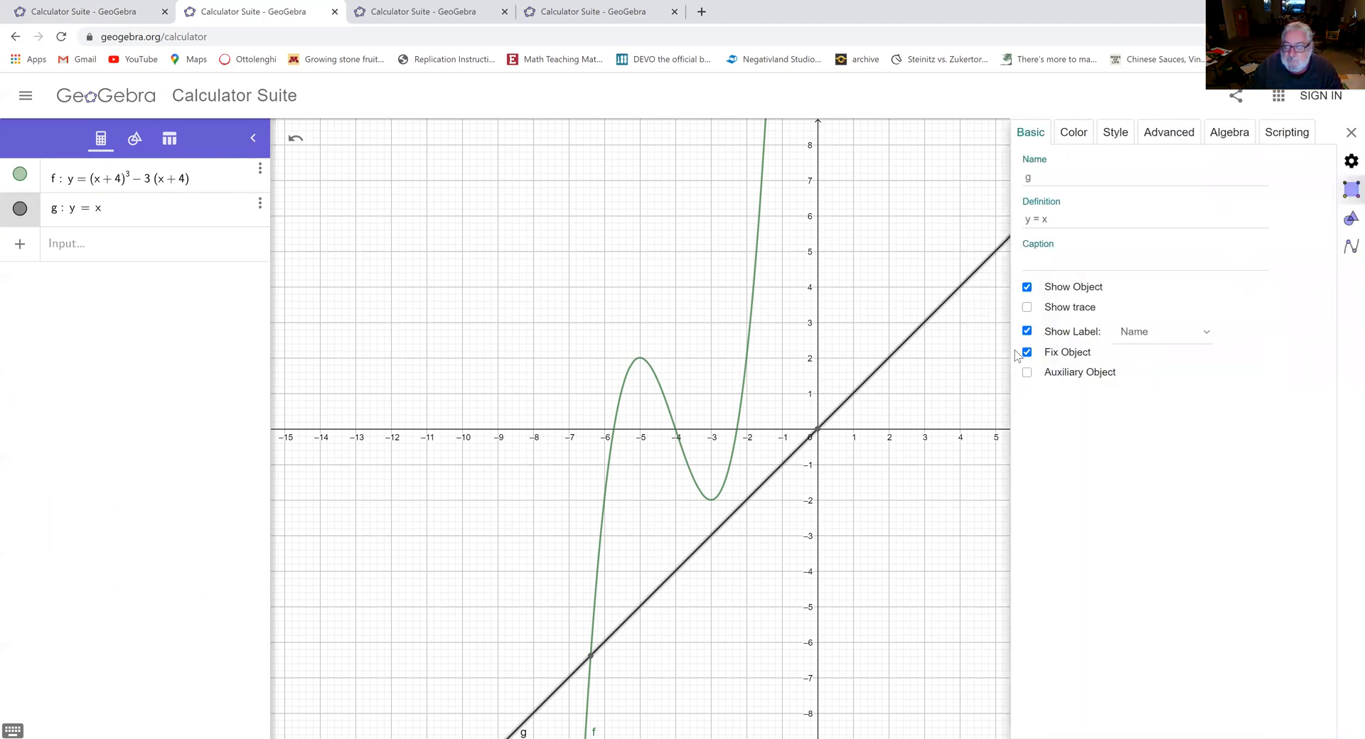
pyautogui.click(1073, 134)
pyautogui.click(1048, 244)
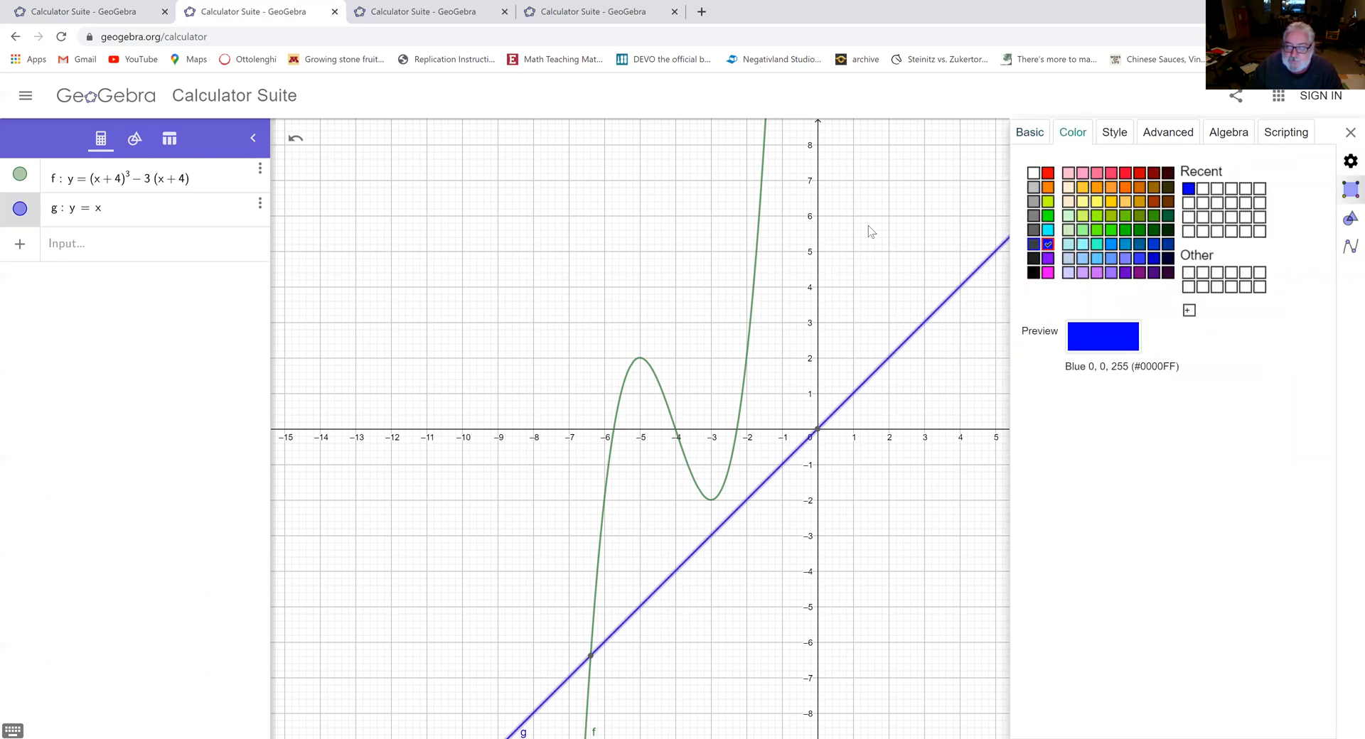
pyautogui.click(1350, 133)
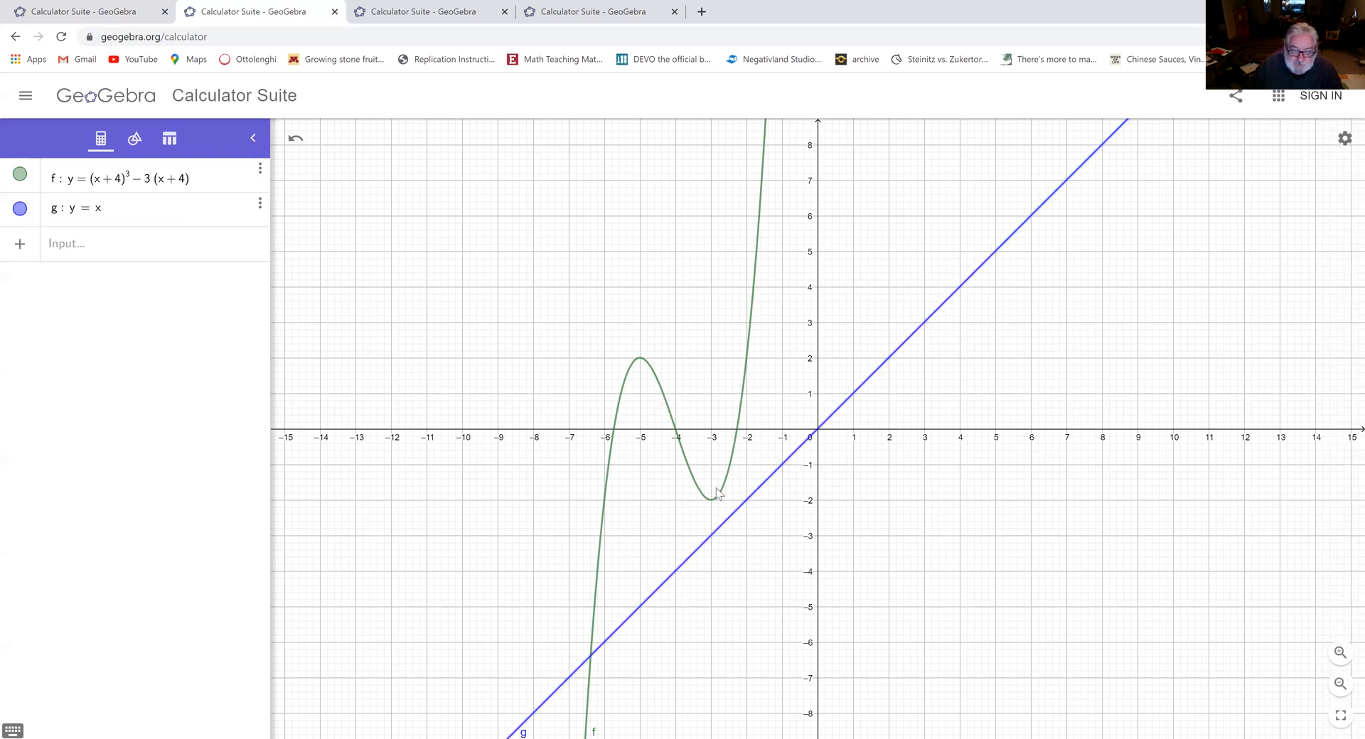
# - Reflect the cubic about the line y = x with Reflect about Line and show the reflected curve's definition
pyautogui.click(133, 150)
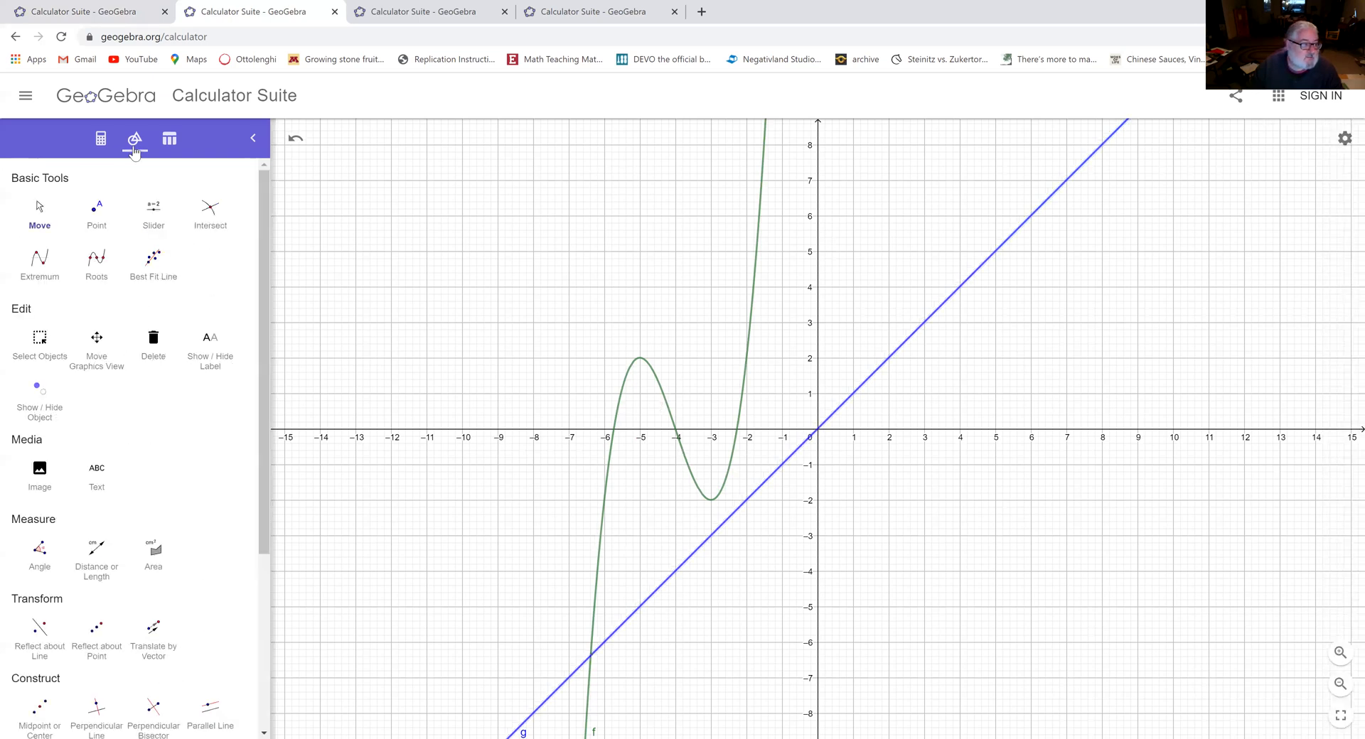
pyautogui.scroll(-2, 92, 518)
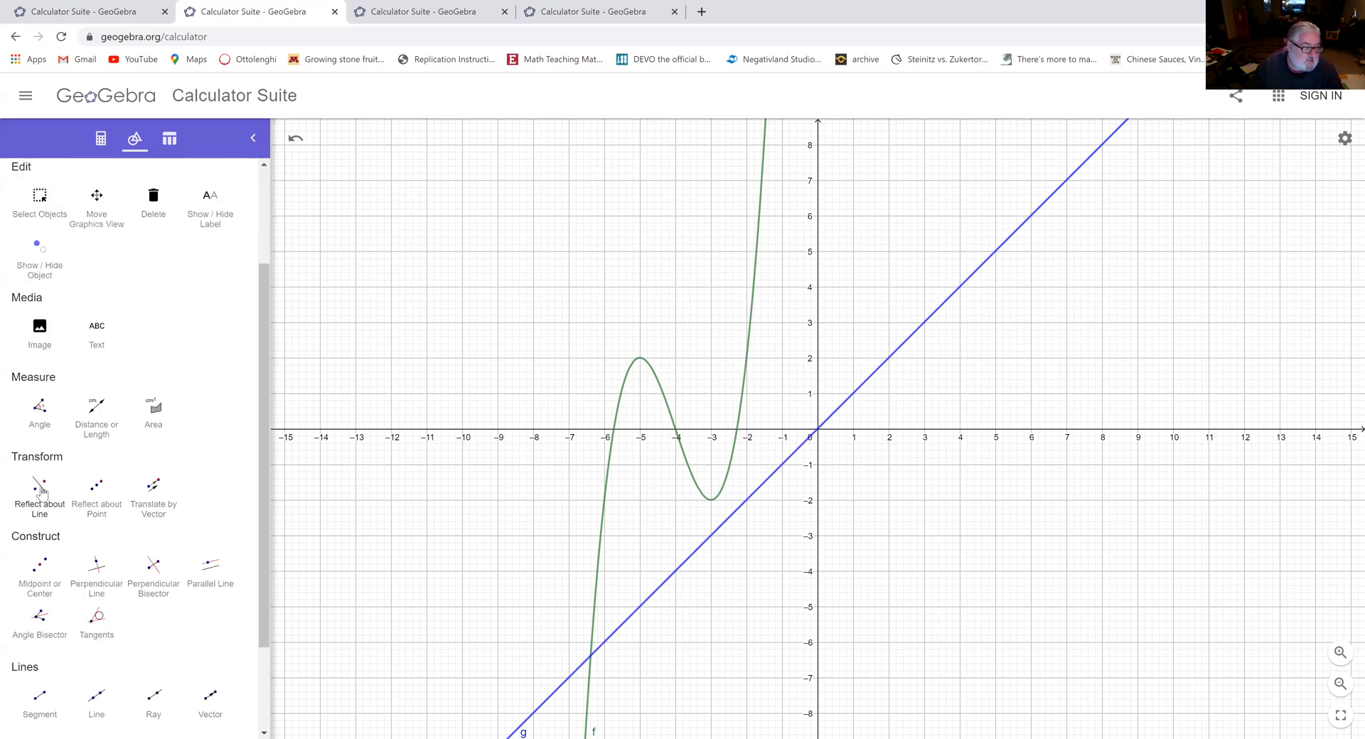
pyautogui.click(43, 491)
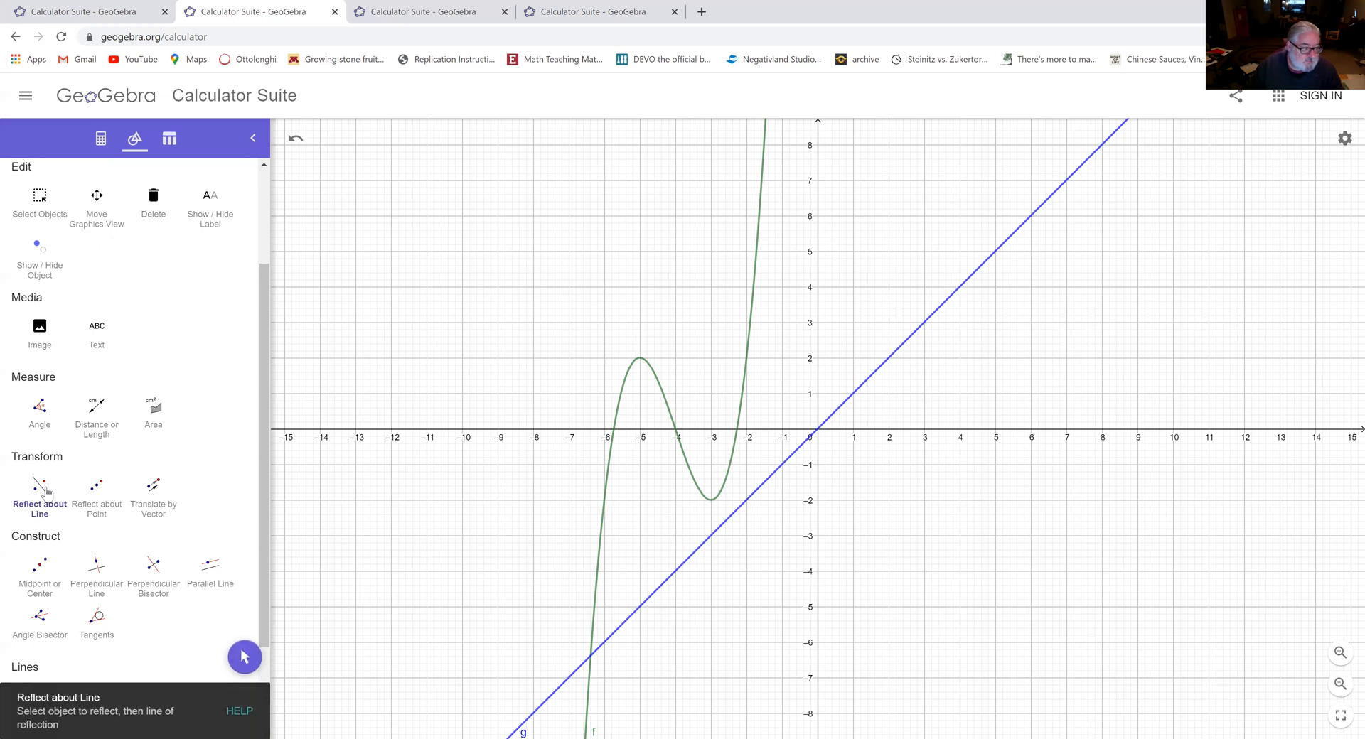
pyautogui.click(749, 359)
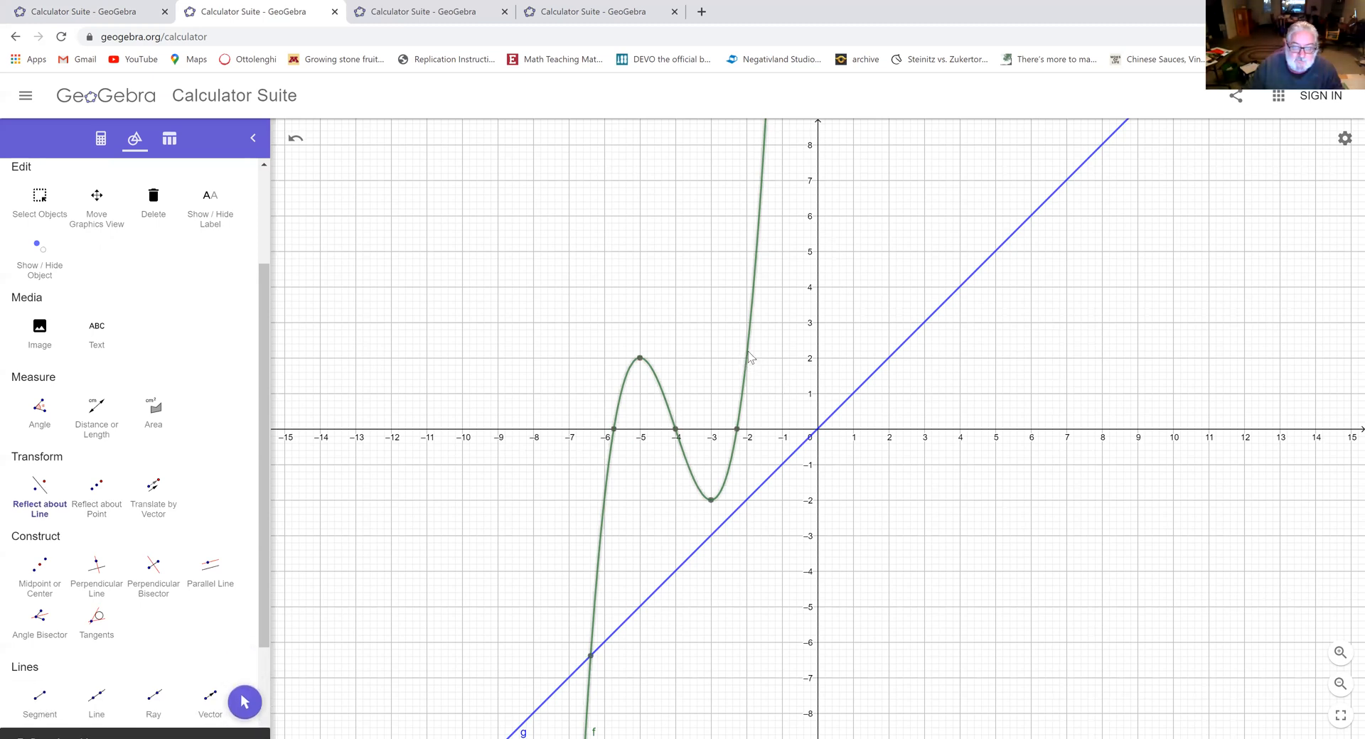
pyautogui.click(865, 388)
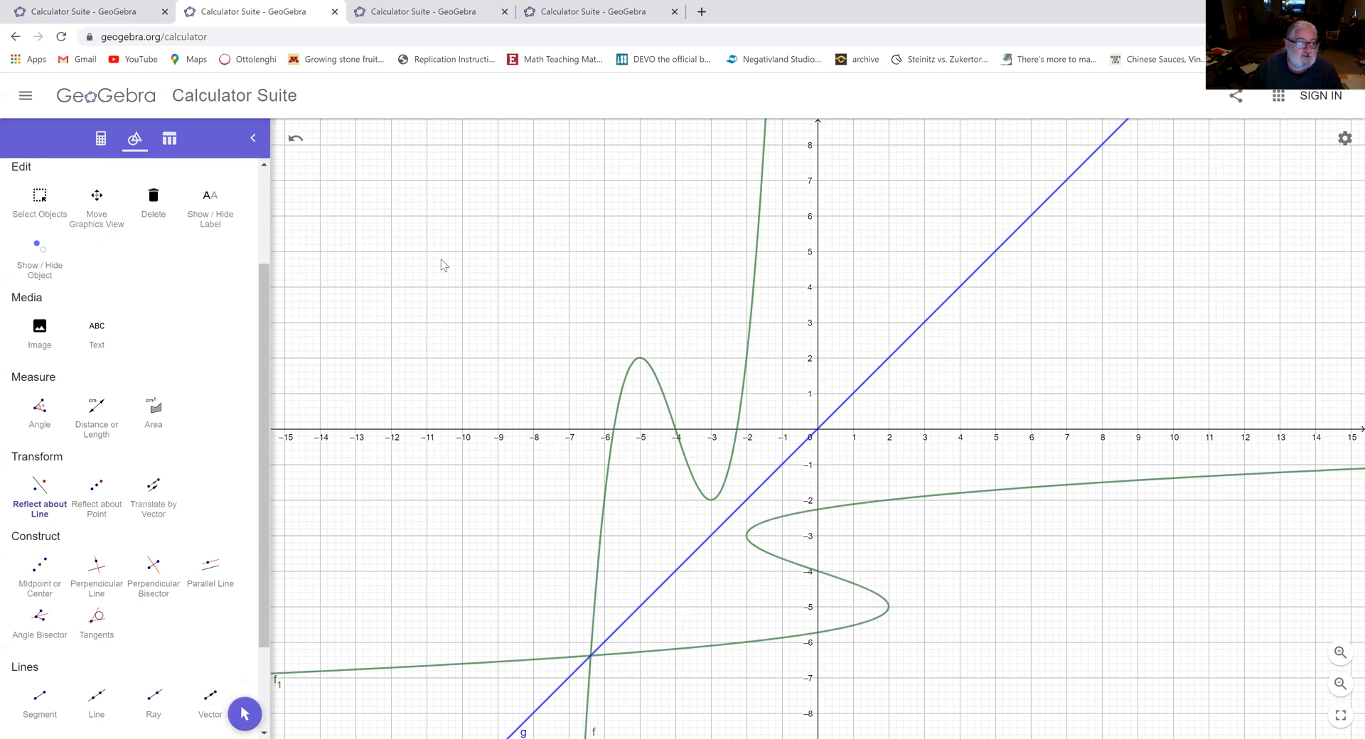
pyautogui.click(107, 146)
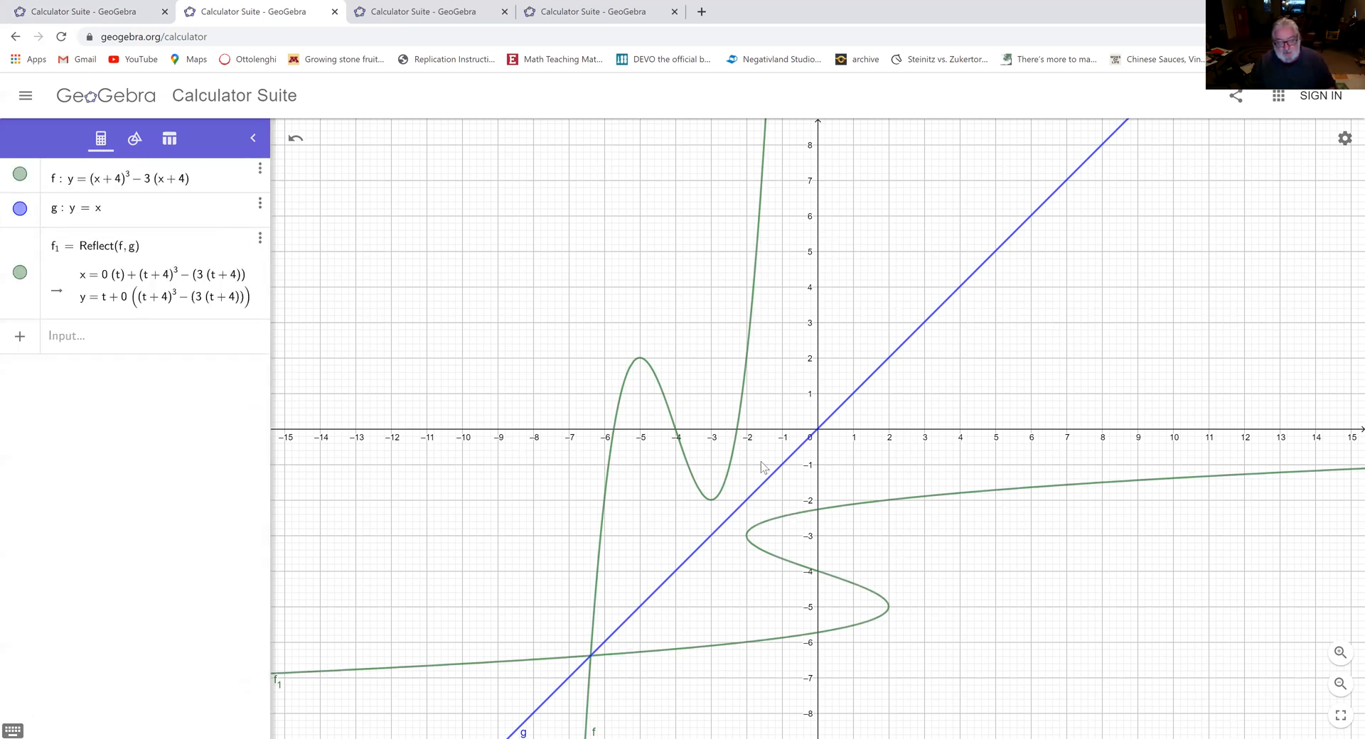
# - Examine how the cubic and its reflected curve correspond across y = x, comparing the cubic's local minimum with its mirrored turning point
pyautogui.click(655, 377)
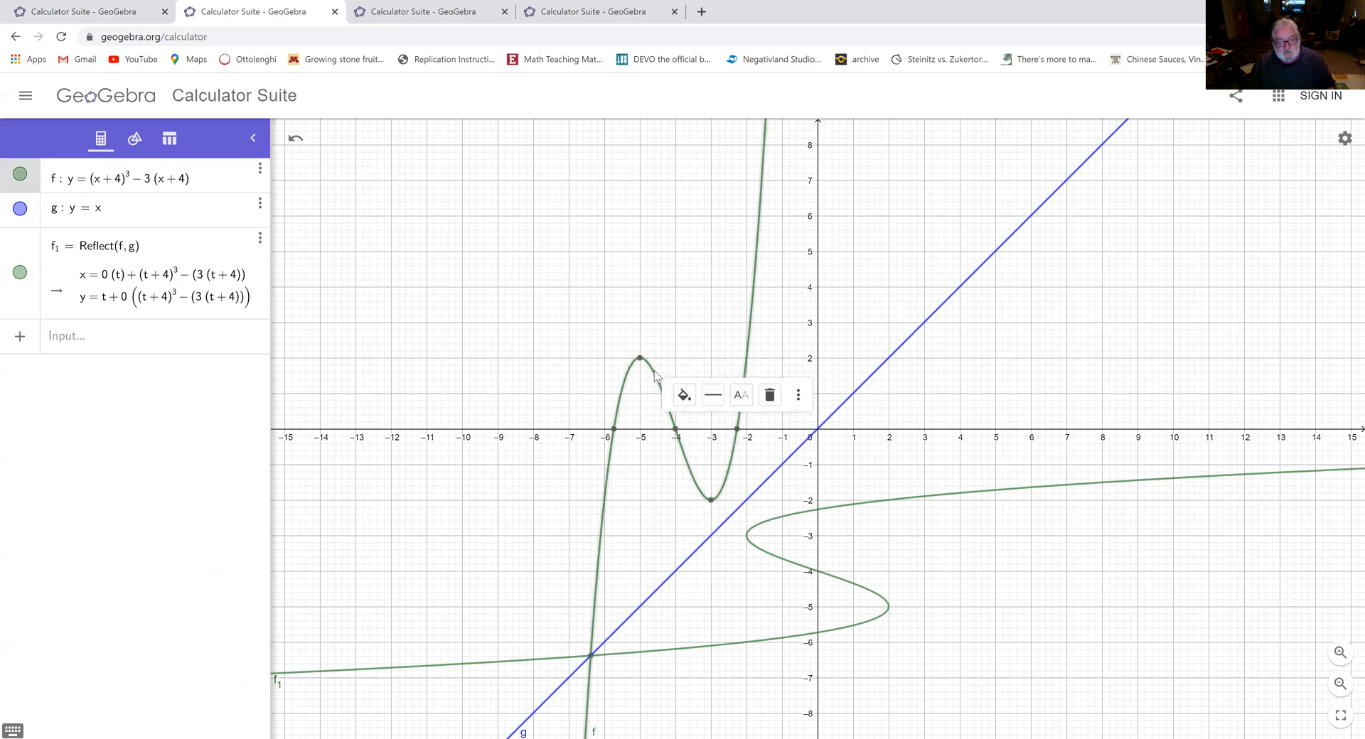
pyautogui.click(917, 501)
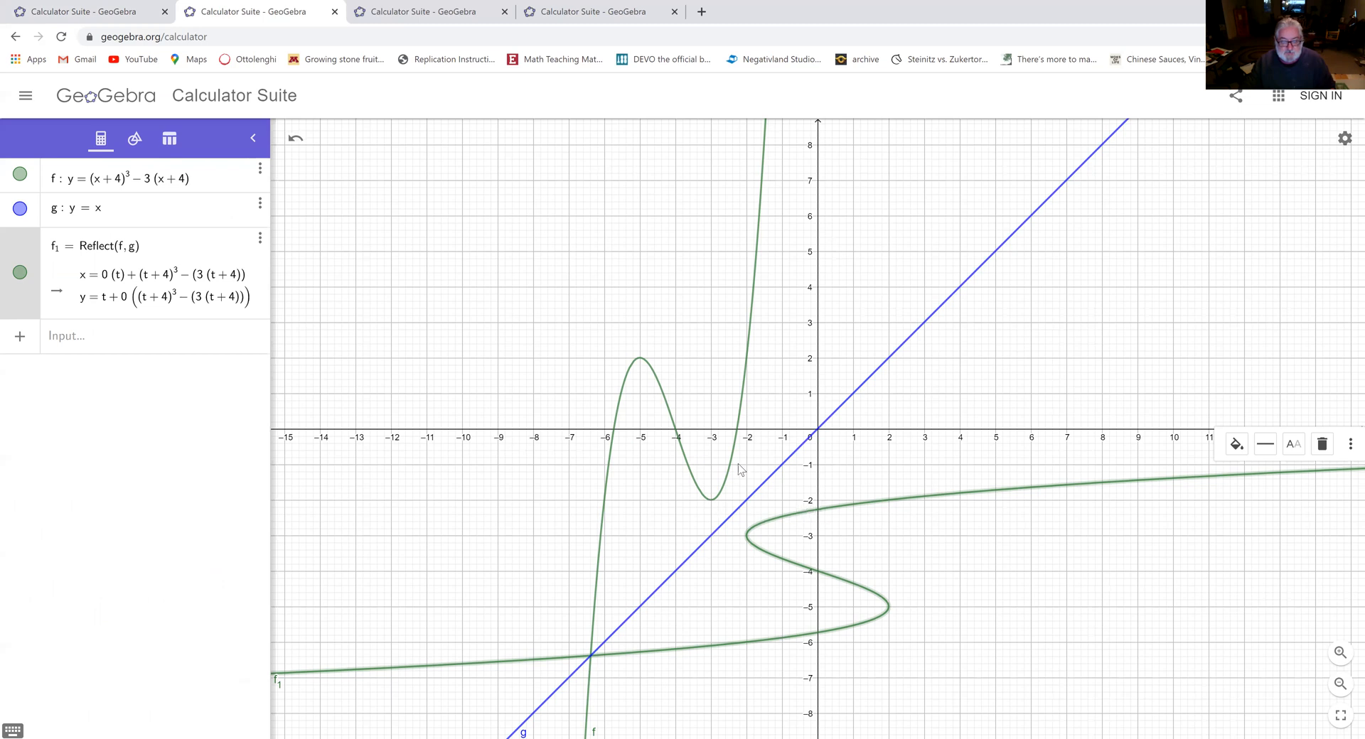
pyautogui.click(712, 499)
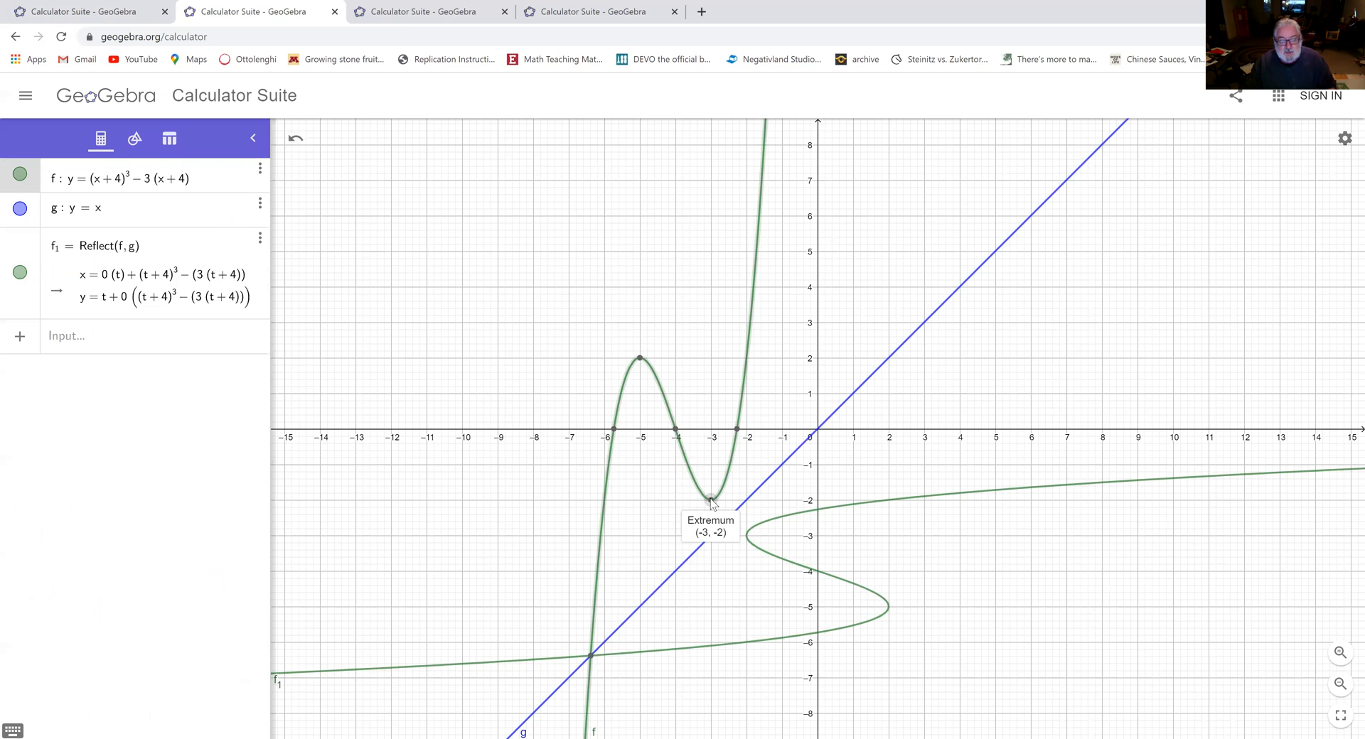
pyautogui.click(747, 545)
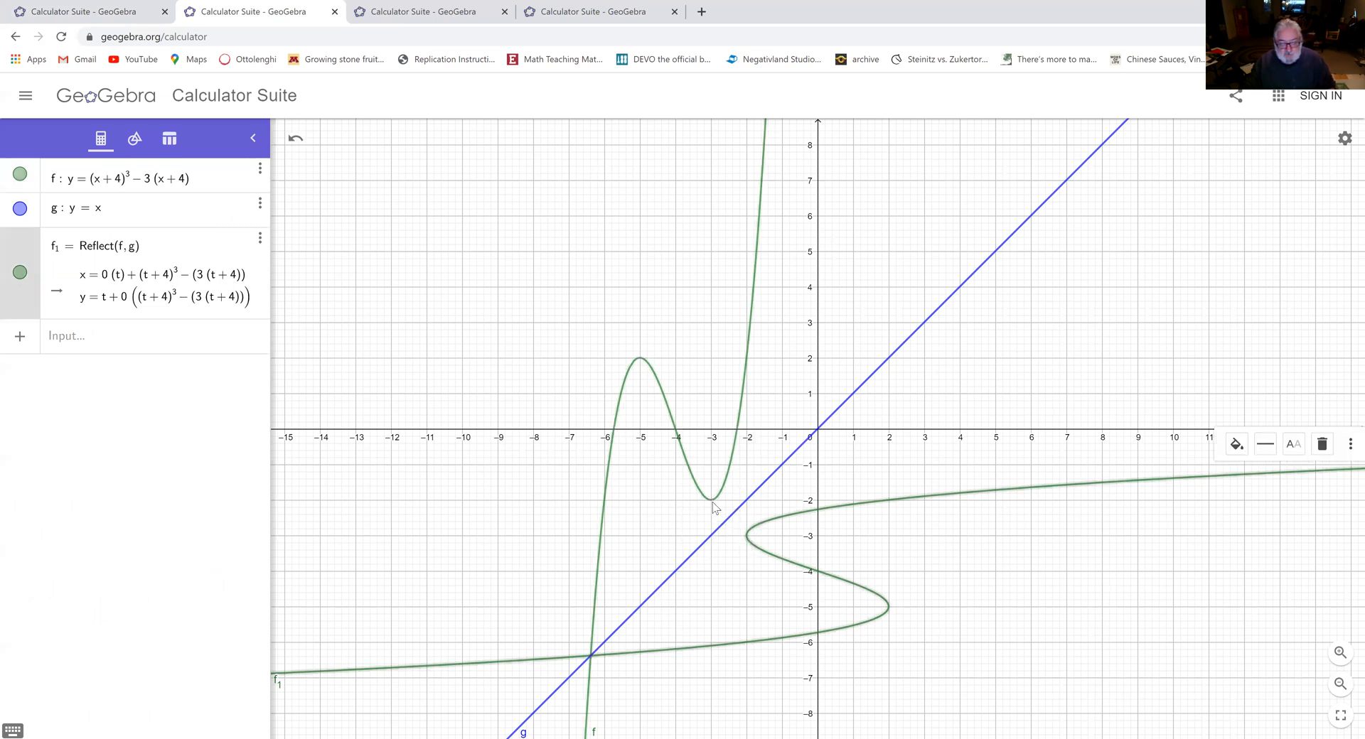
pyautogui.click(729, 524)
pyautogui.click(746, 539)
pyautogui.click(970, 588)
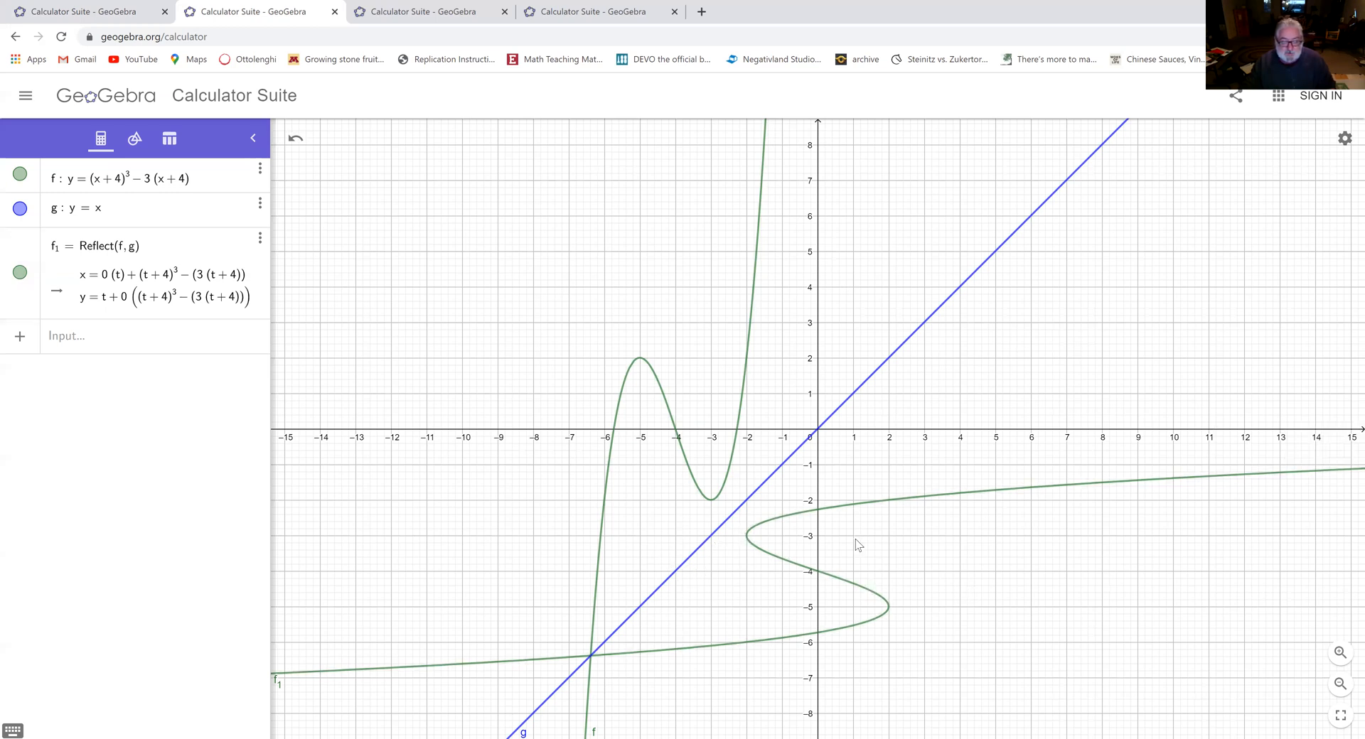
pyautogui.click(730, 481)
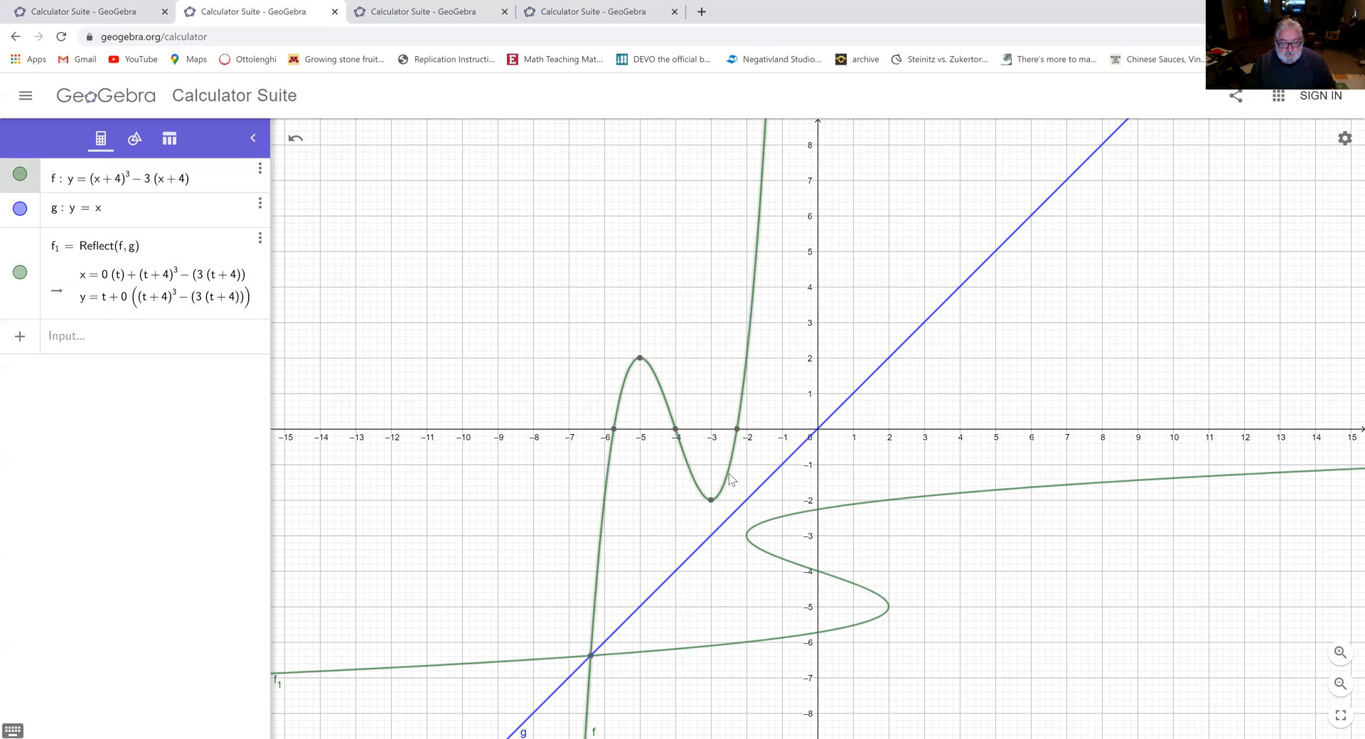
pyautogui.click(947, 502)
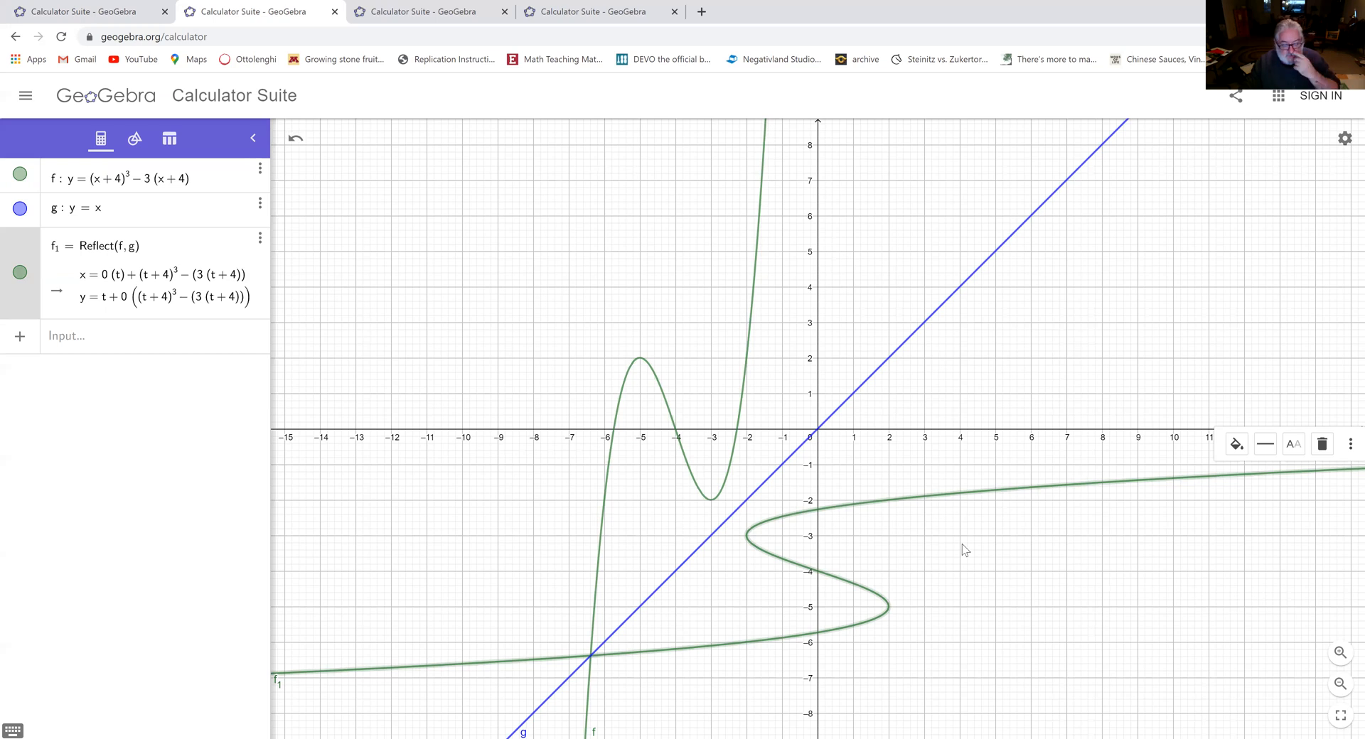
pyautogui.click(933, 546)
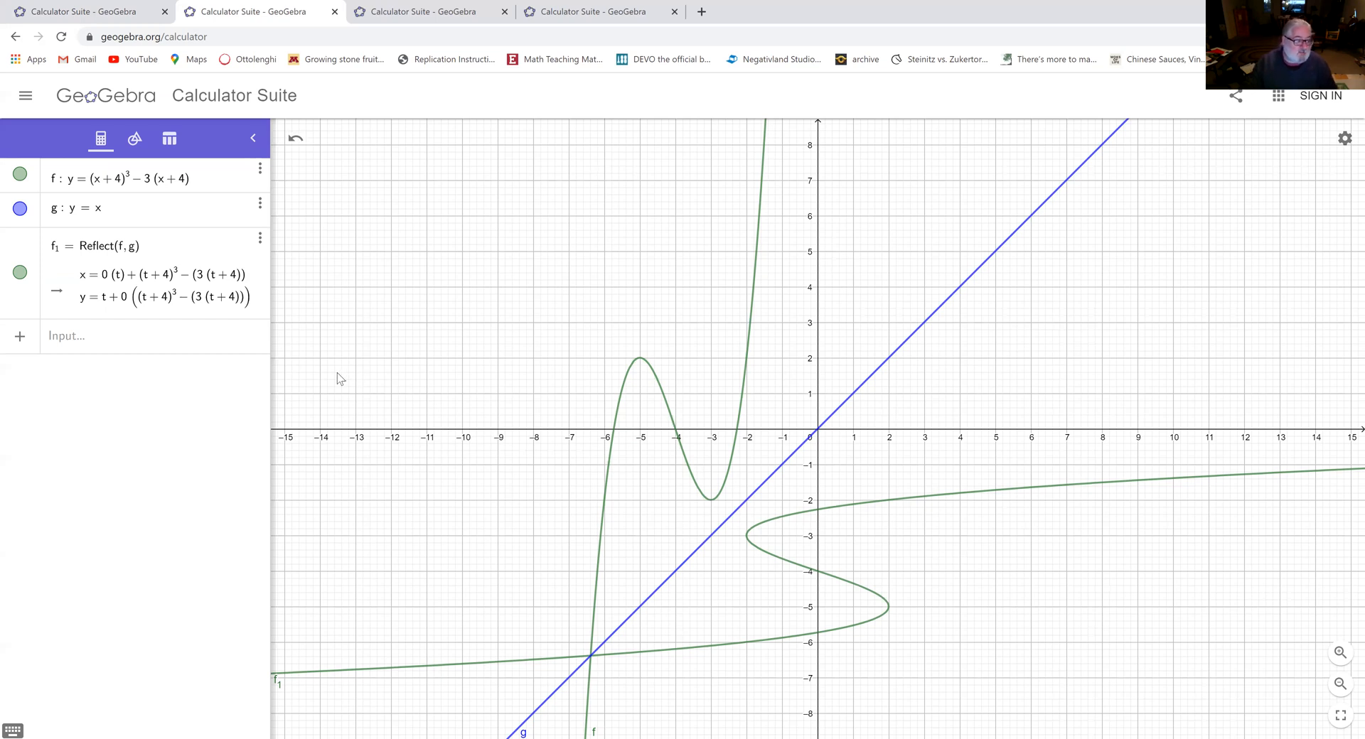
# - Graph the horizontal line y = 1 alongside the cubic and its reflected curve
pyautogui.click(170, 342)
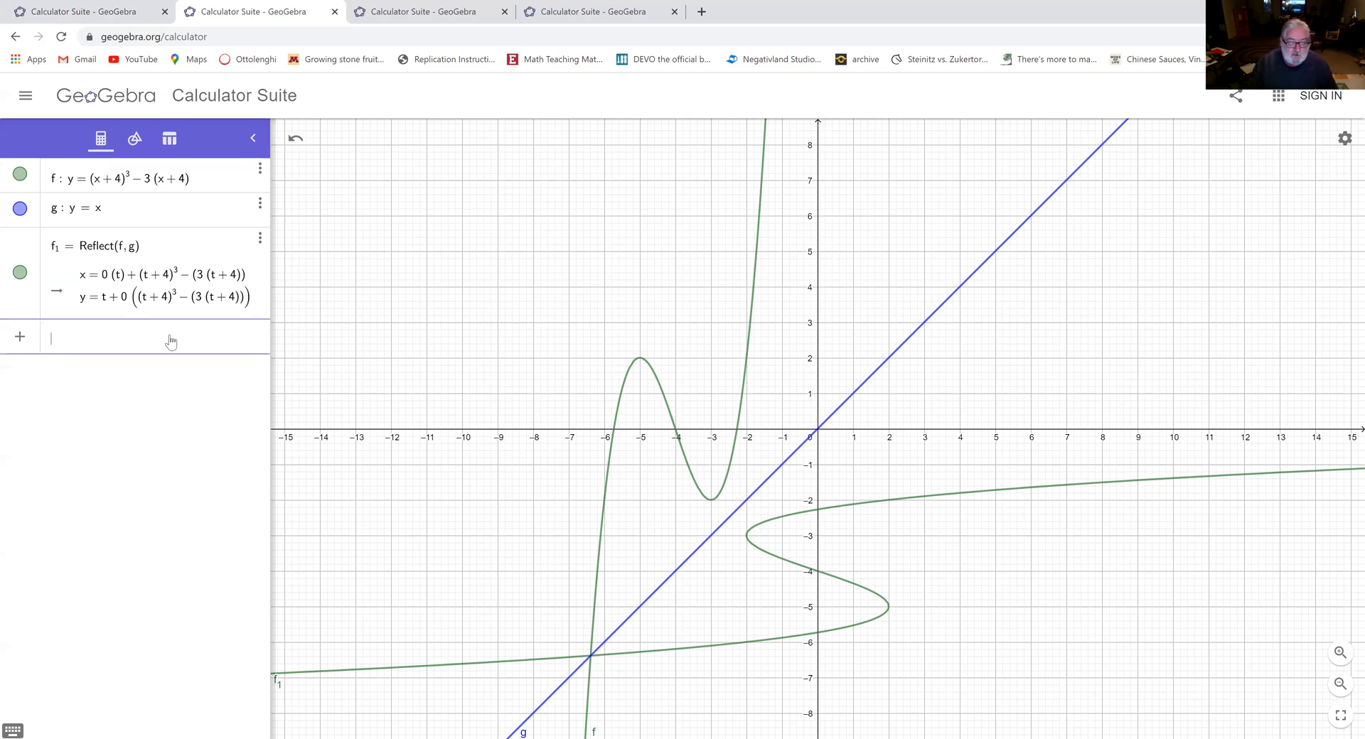
pyautogui.write('y = 1')
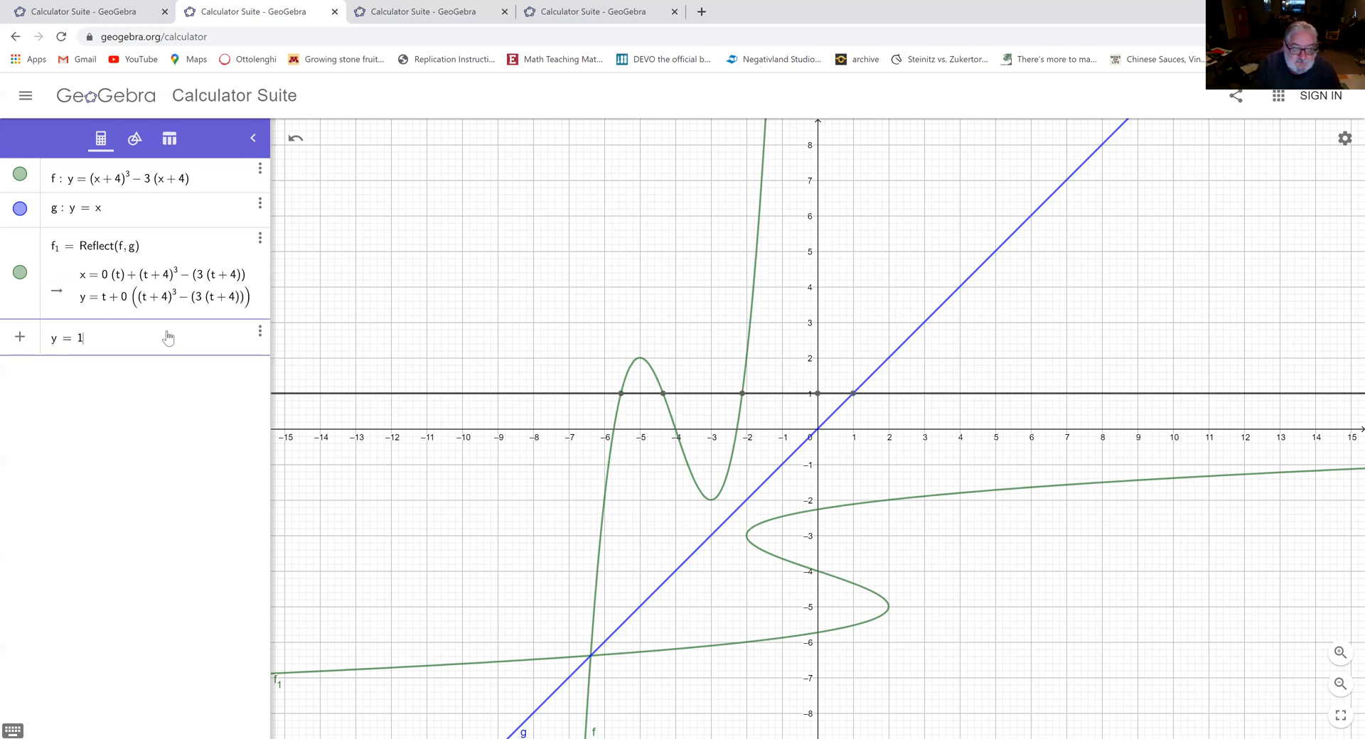
pyautogui.press('Return')
pyautogui.click(466, 328)
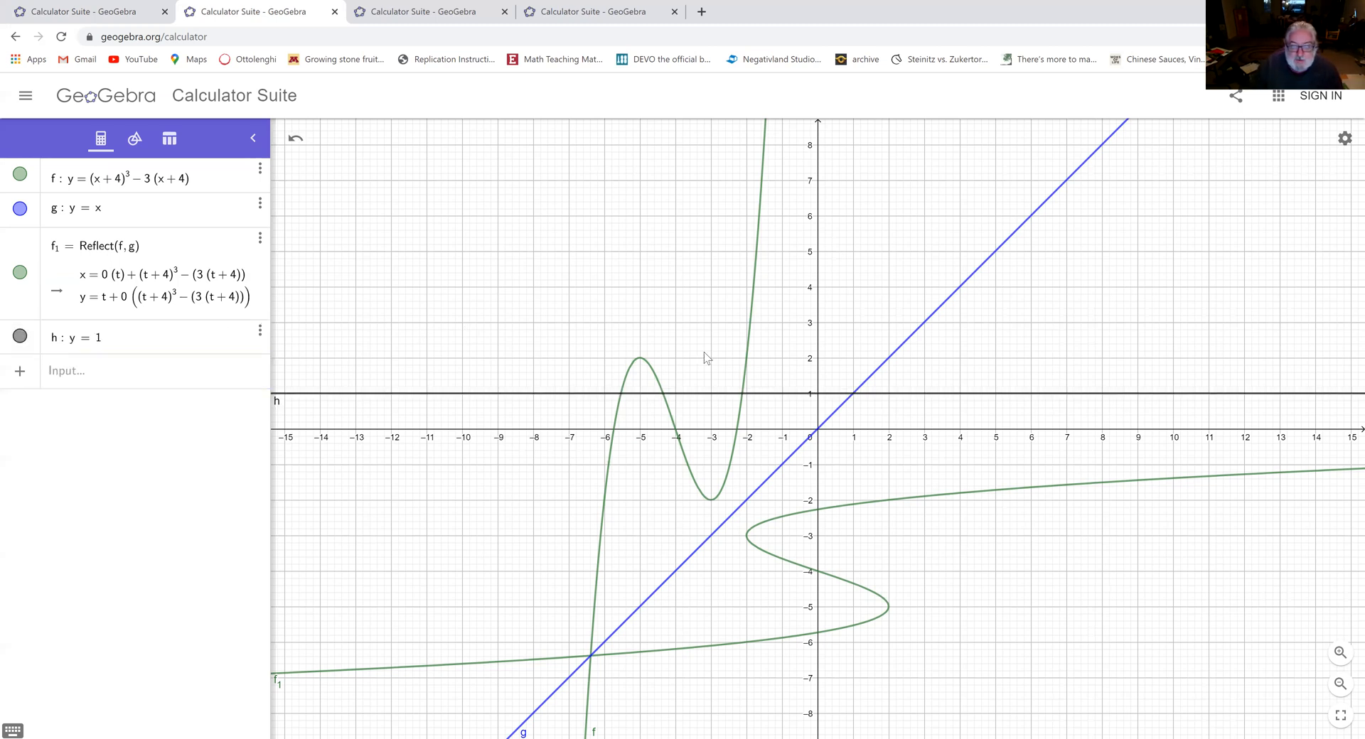
# - Examine the horizontal line y = 1 in relation to the mirror line y = x
pyautogui.click(877, 394)
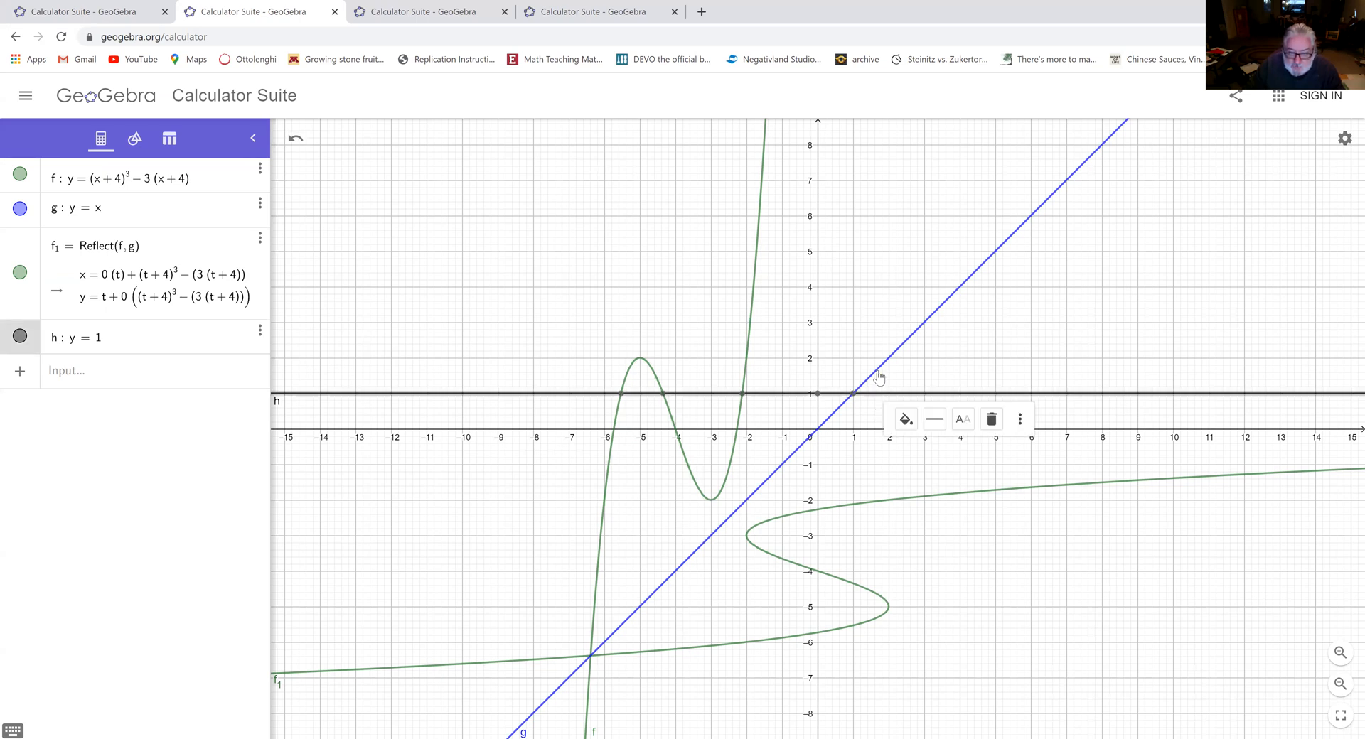
pyautogui.click(880, 376)
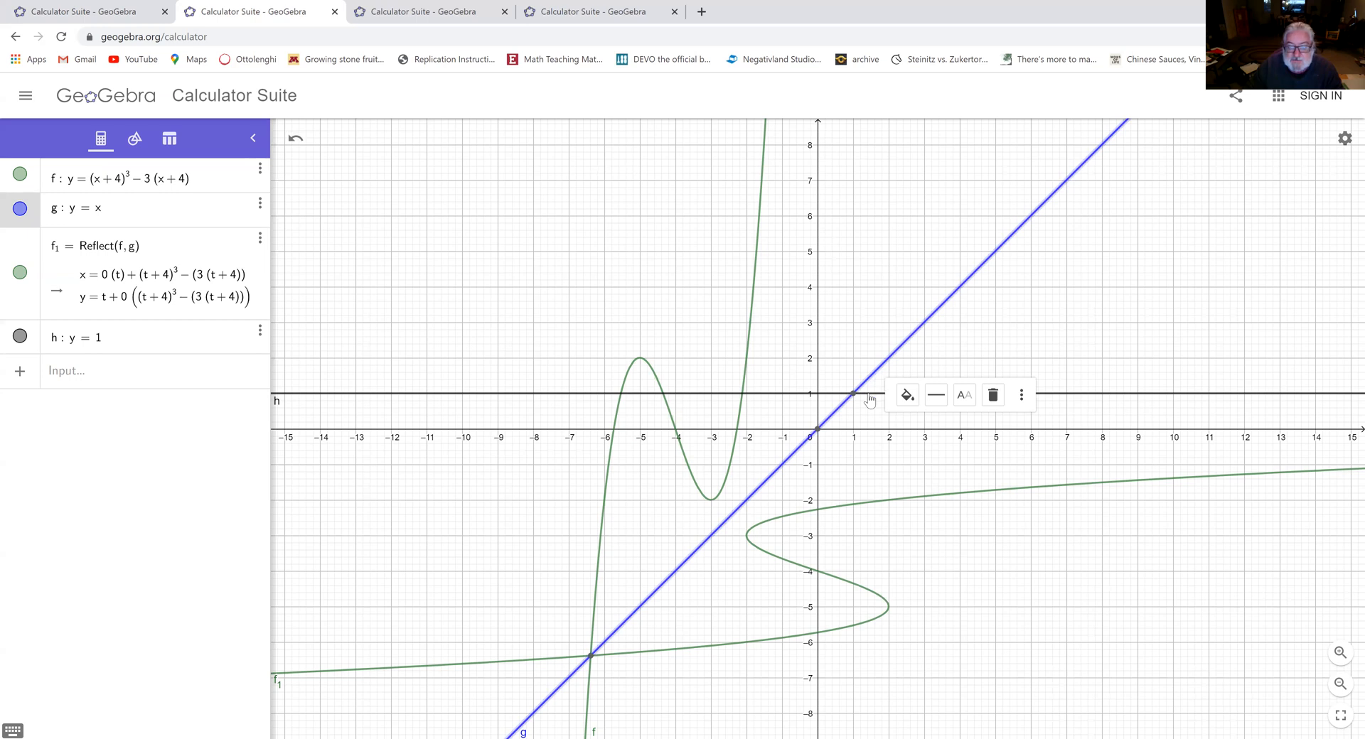
pyautogui.click(870, 395)
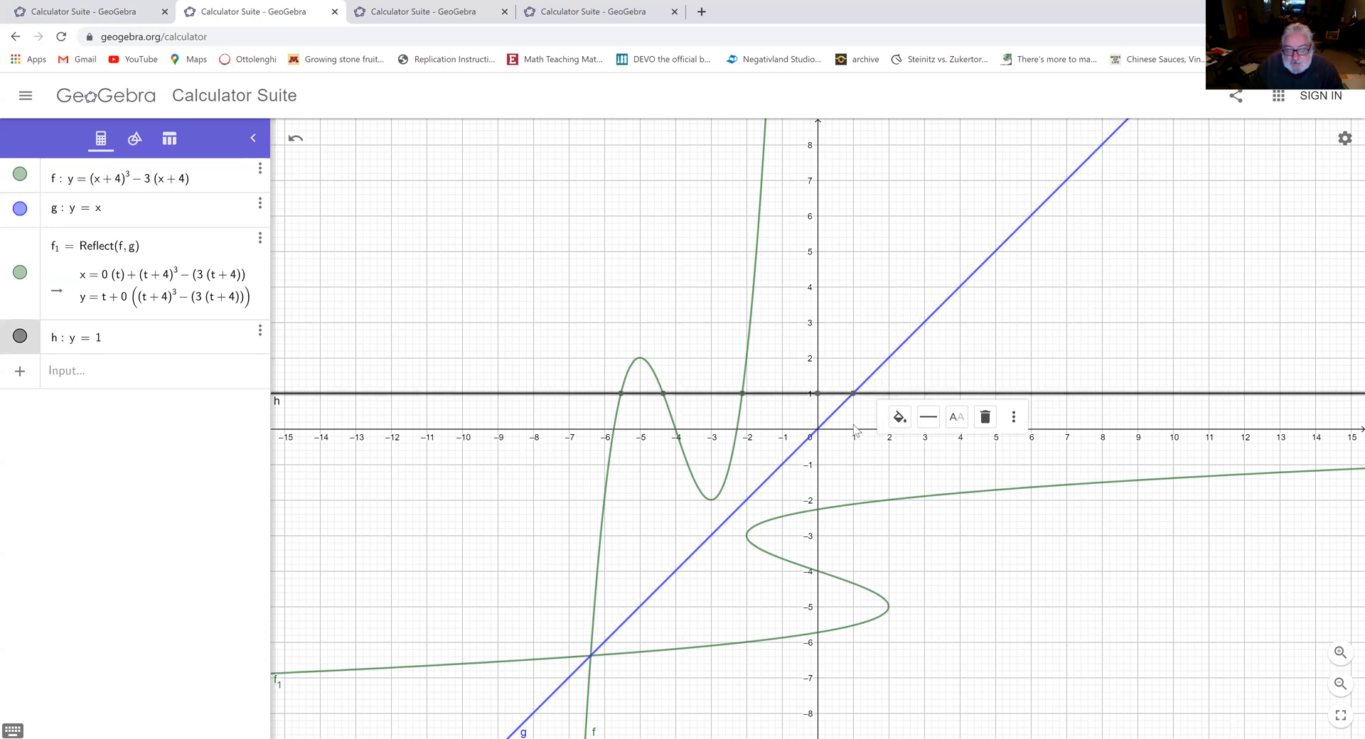
pyautogui.click(780, 396)
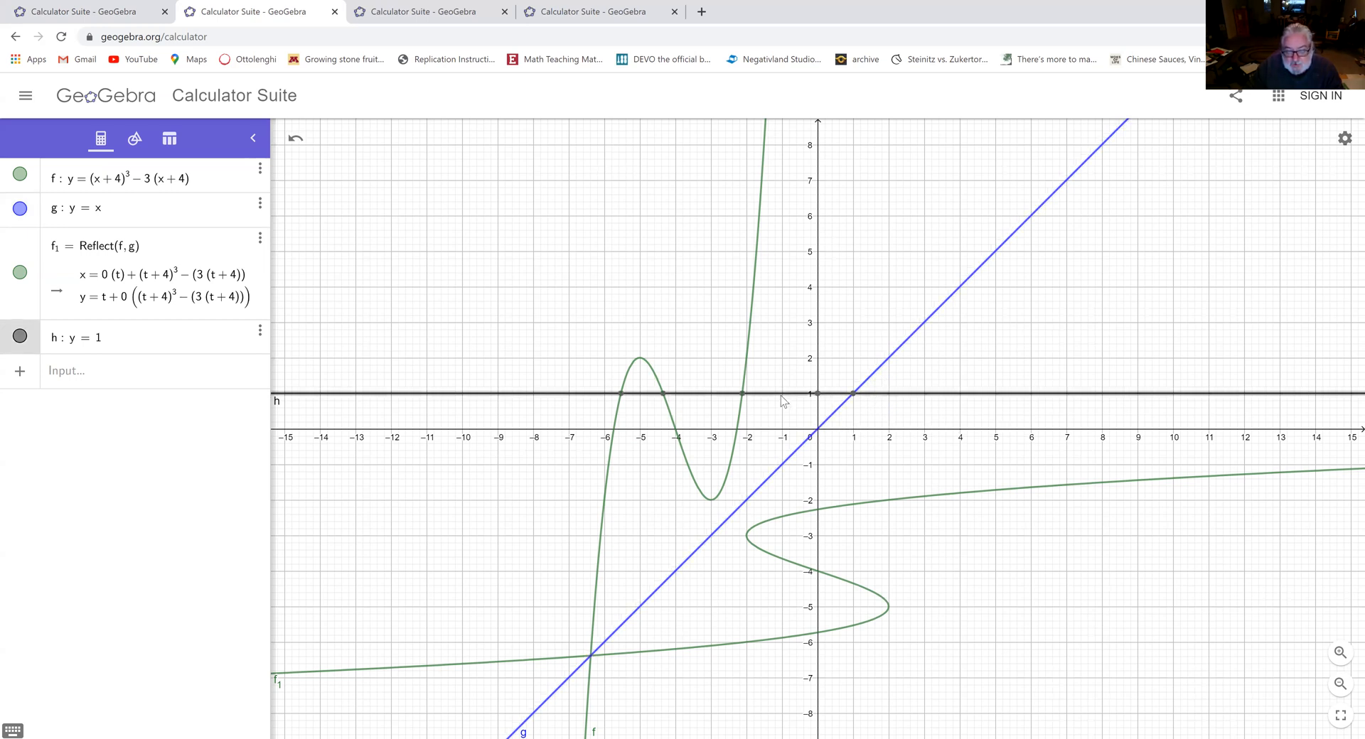
pyautogui.click(850, 463)
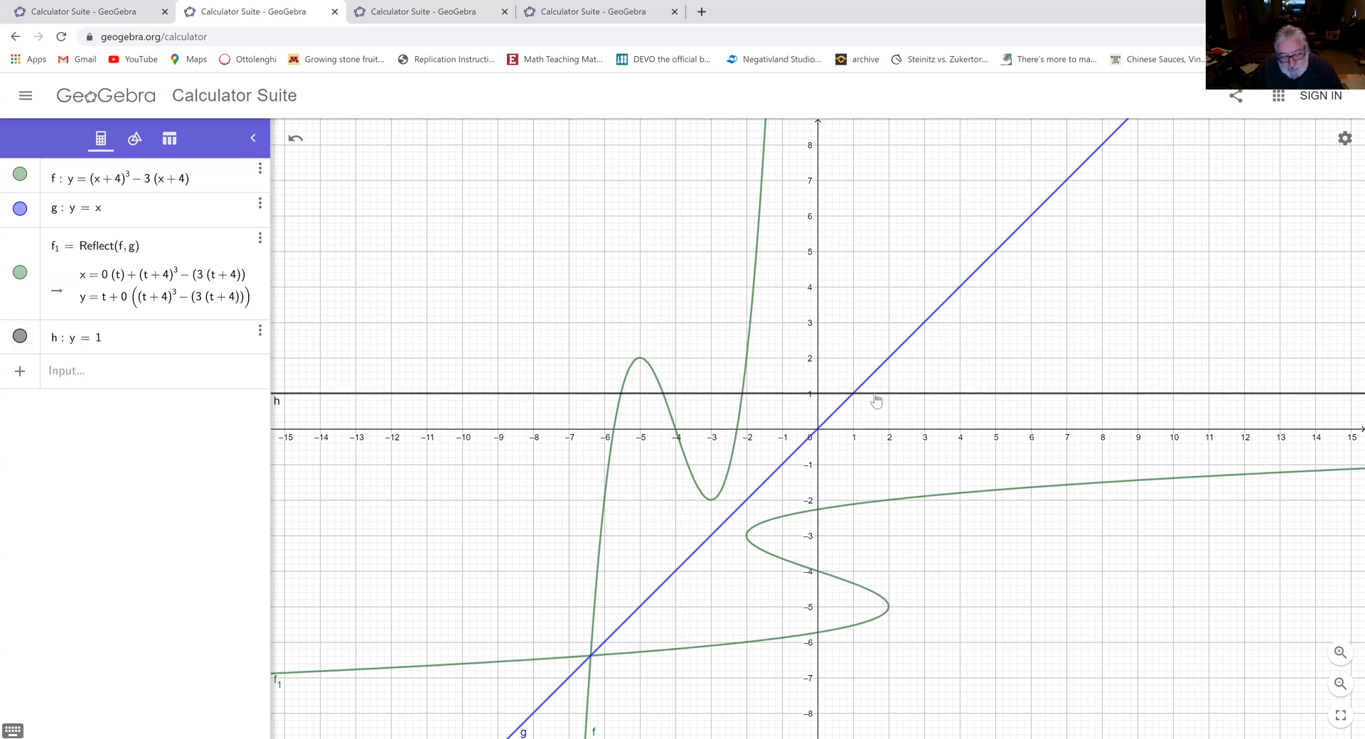
# - Reflect the line y = 1 about y = x with Reflect about Line and show the reflected line's equation
pyautogui.click(134, 140)
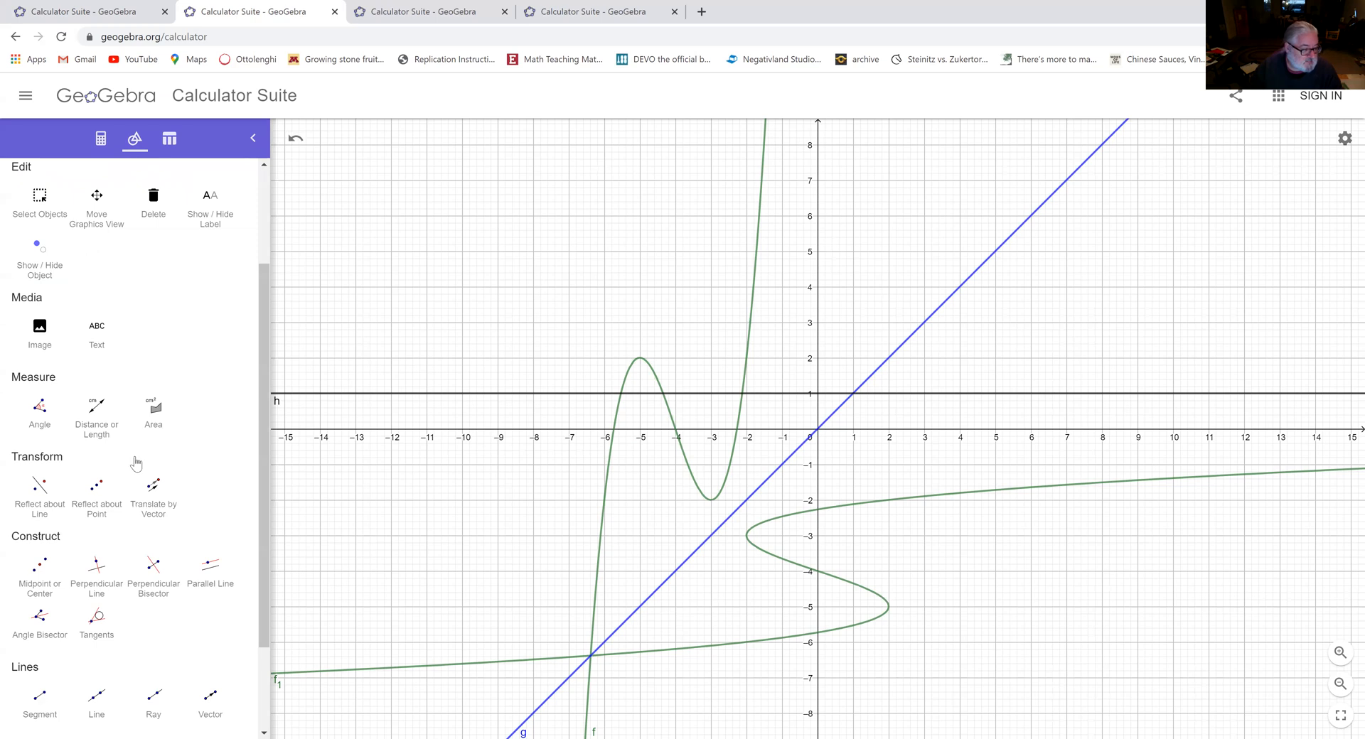
pyautogui.click(40, 491)
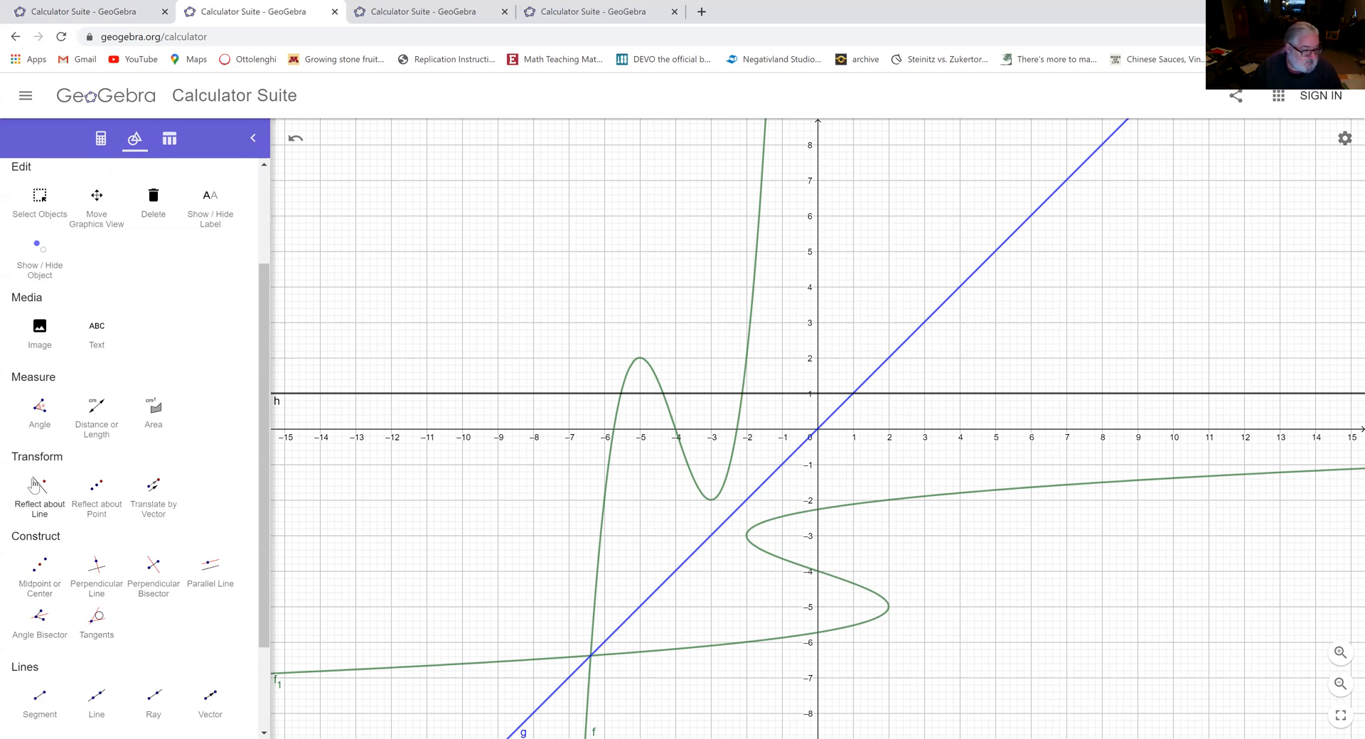
pyautogui.click(785, 402)
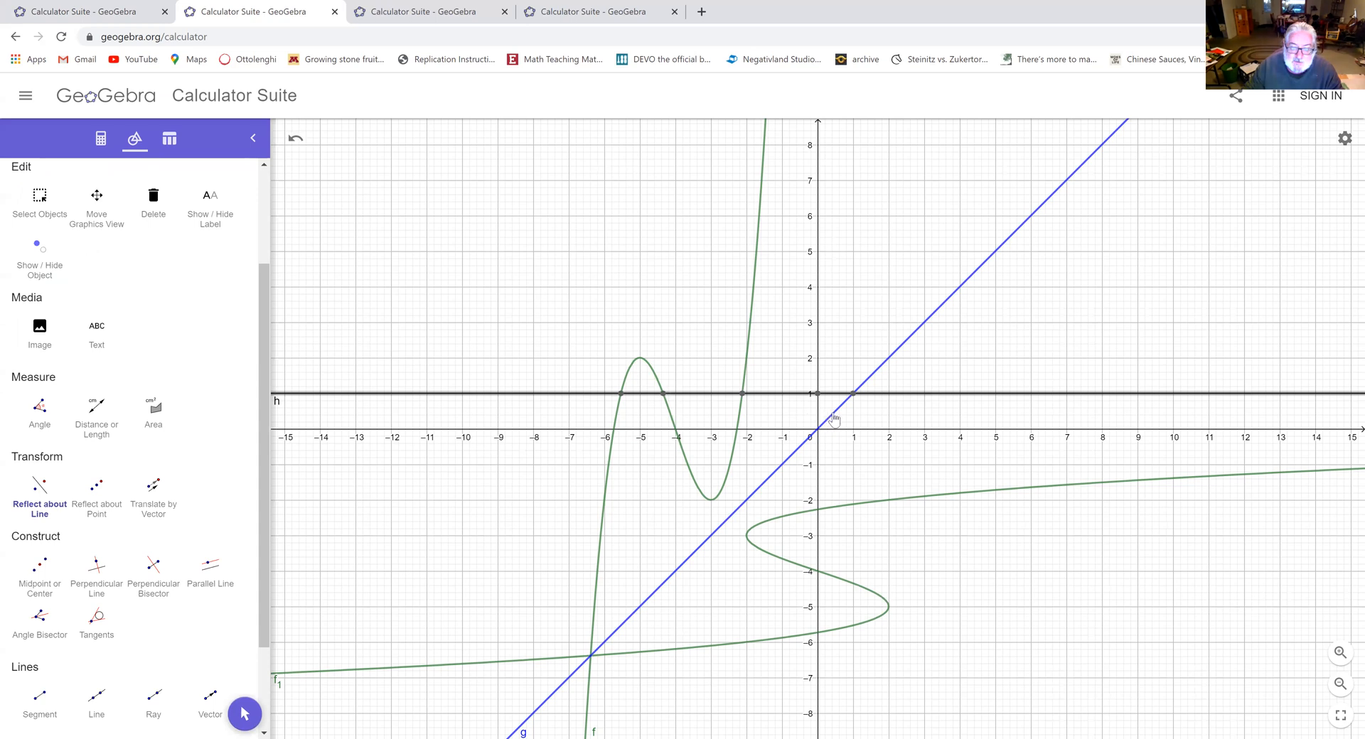
pyautogui.click(833, 415)
pyautogui.click(101, 141)
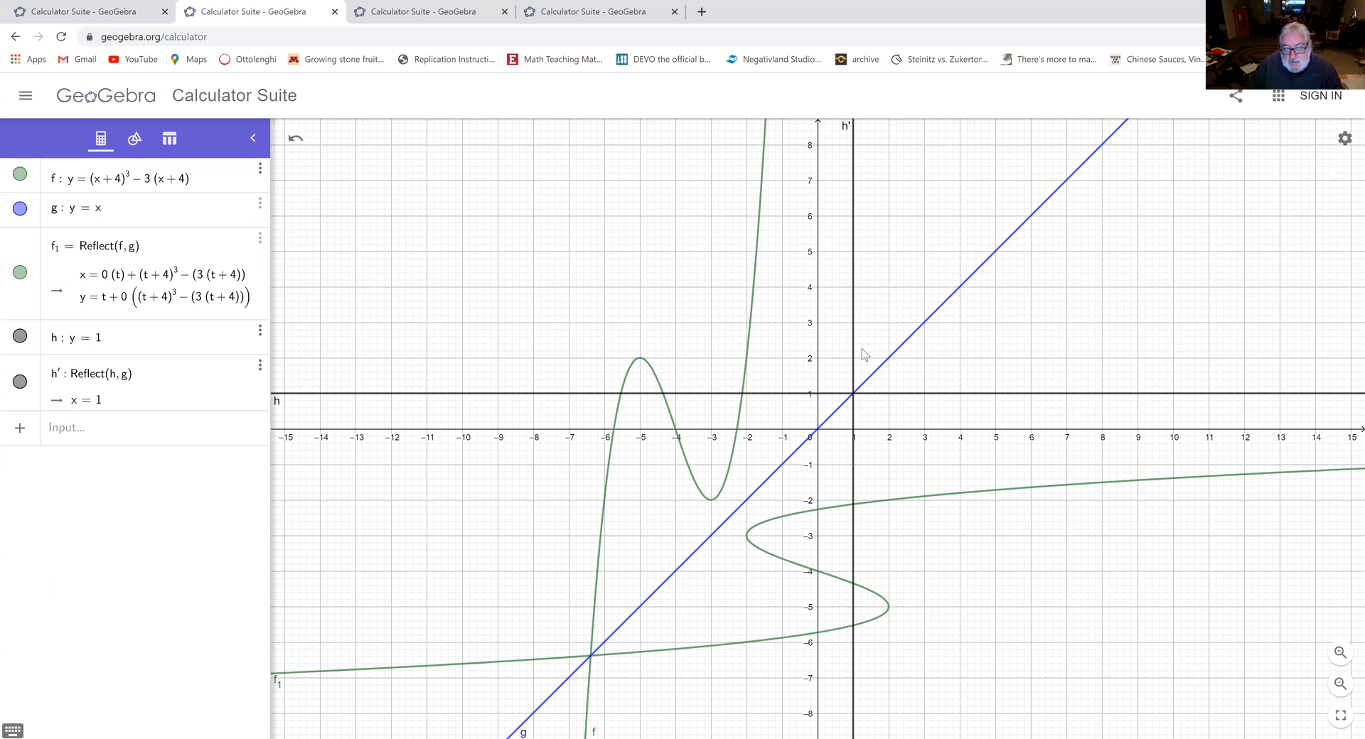
# - Examine where the reflected vertical line crosses the cubic's reflected curve
pyautogui.click(854, 246)
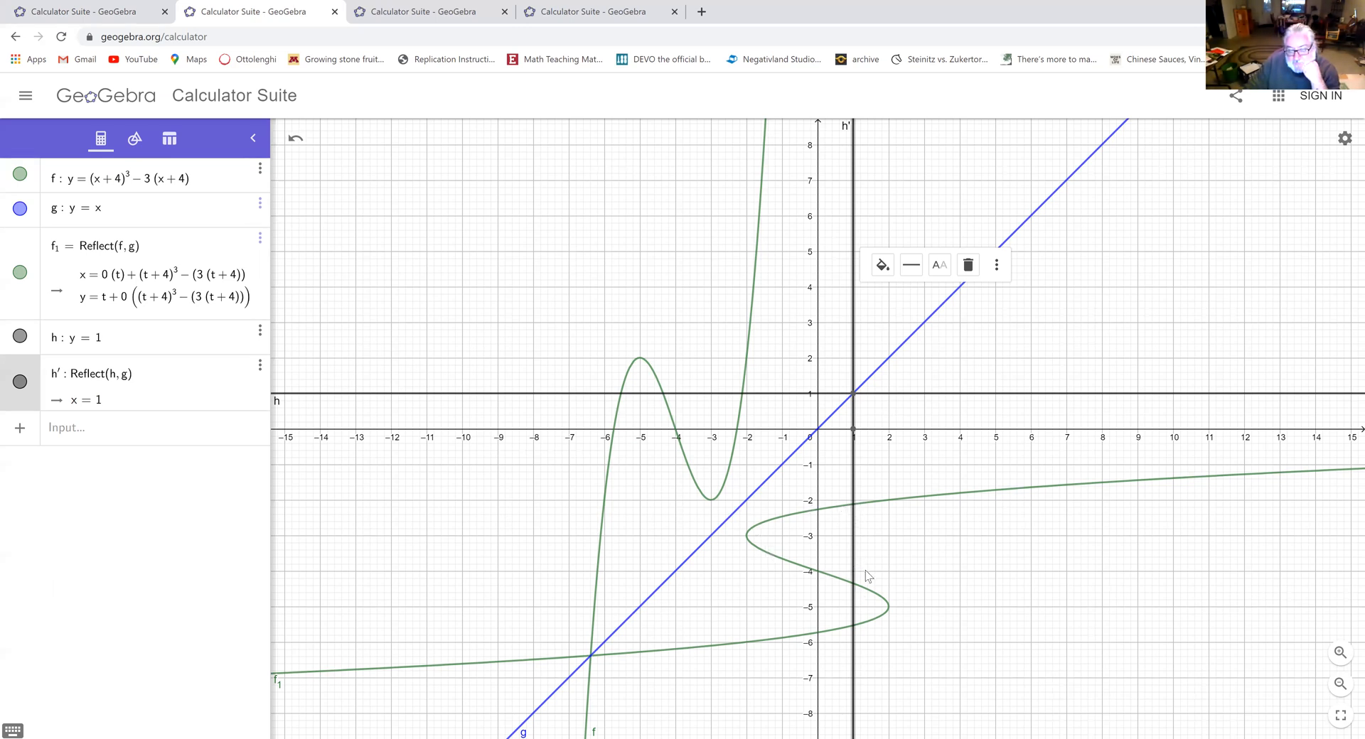
pyautogui.click(853, 514)
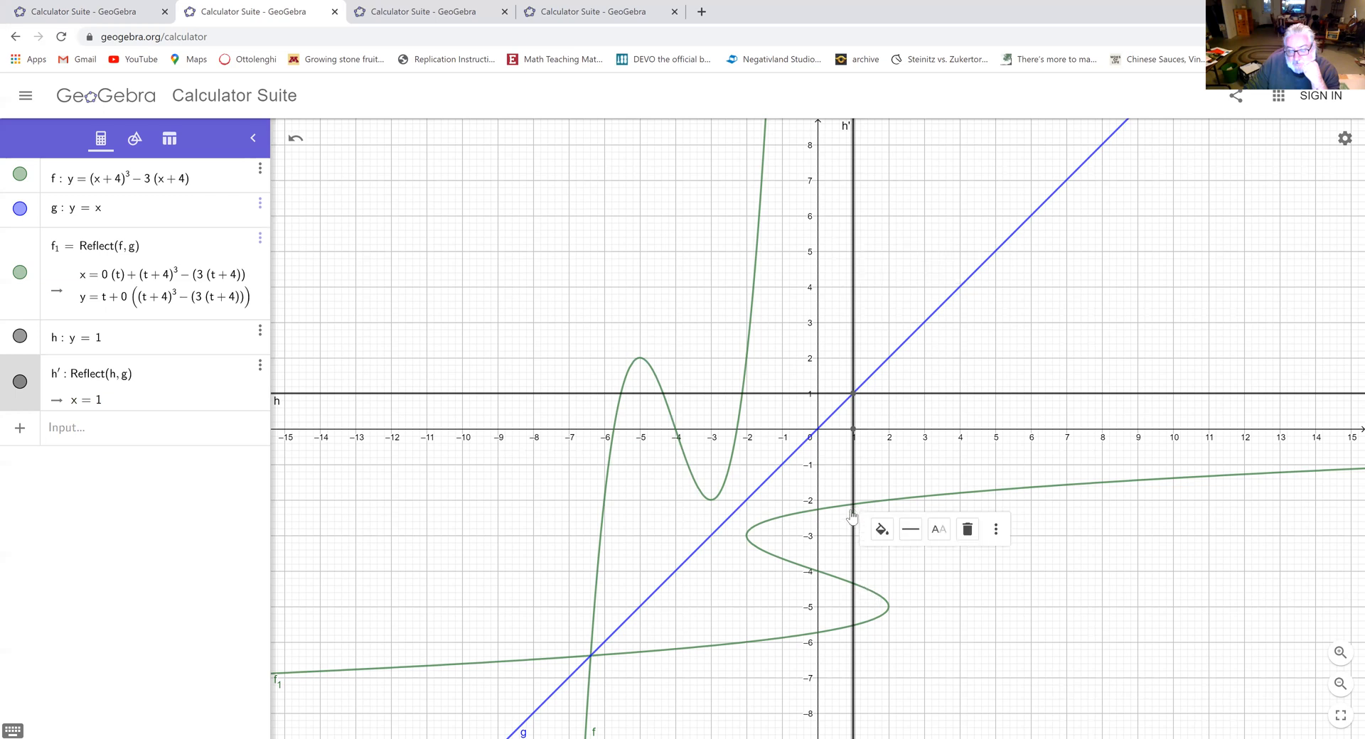
pyautogui.click(854, 624)
pyautogui.click(853, 628)
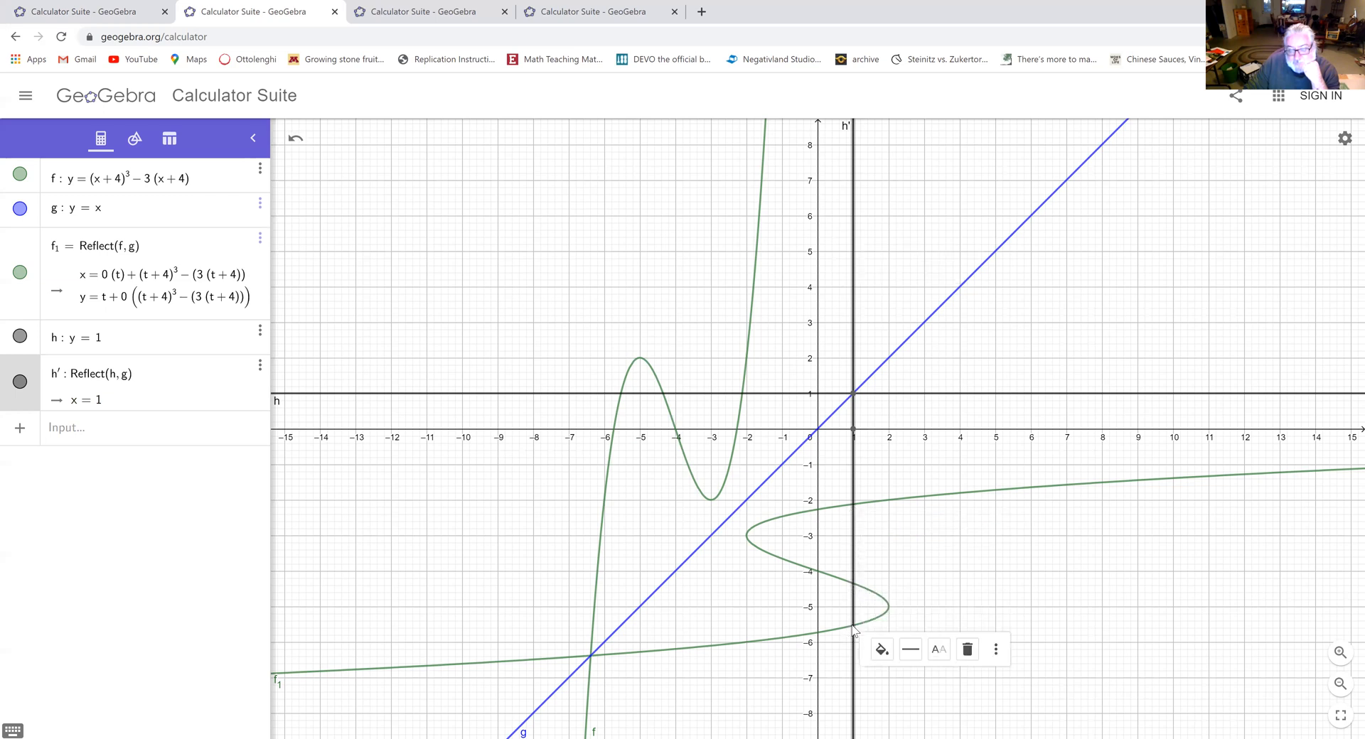
pyautogui.click(1031, 539)
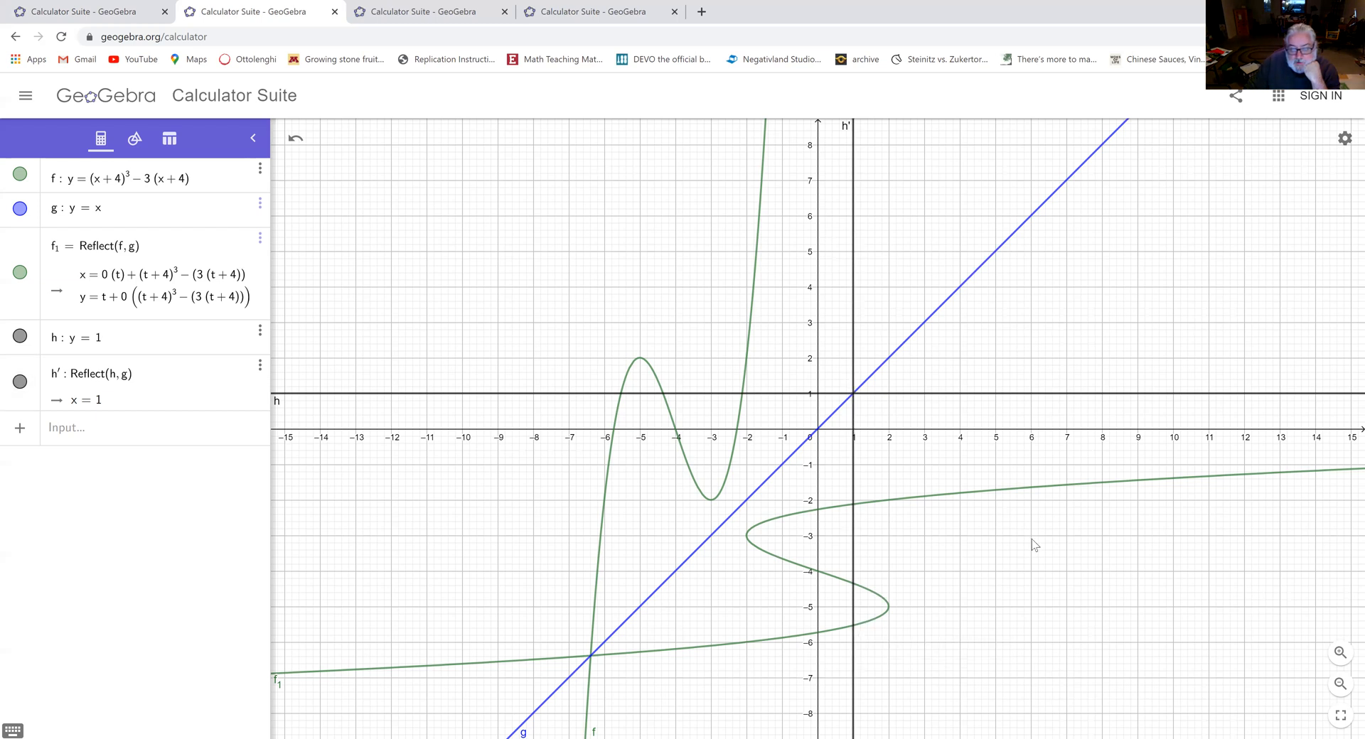
# - Compare the cubic's crossings with the horizontal line y = 1 to the reflected curve's crossings with the vertical line across y = x
pyautogui.click(909, 503)
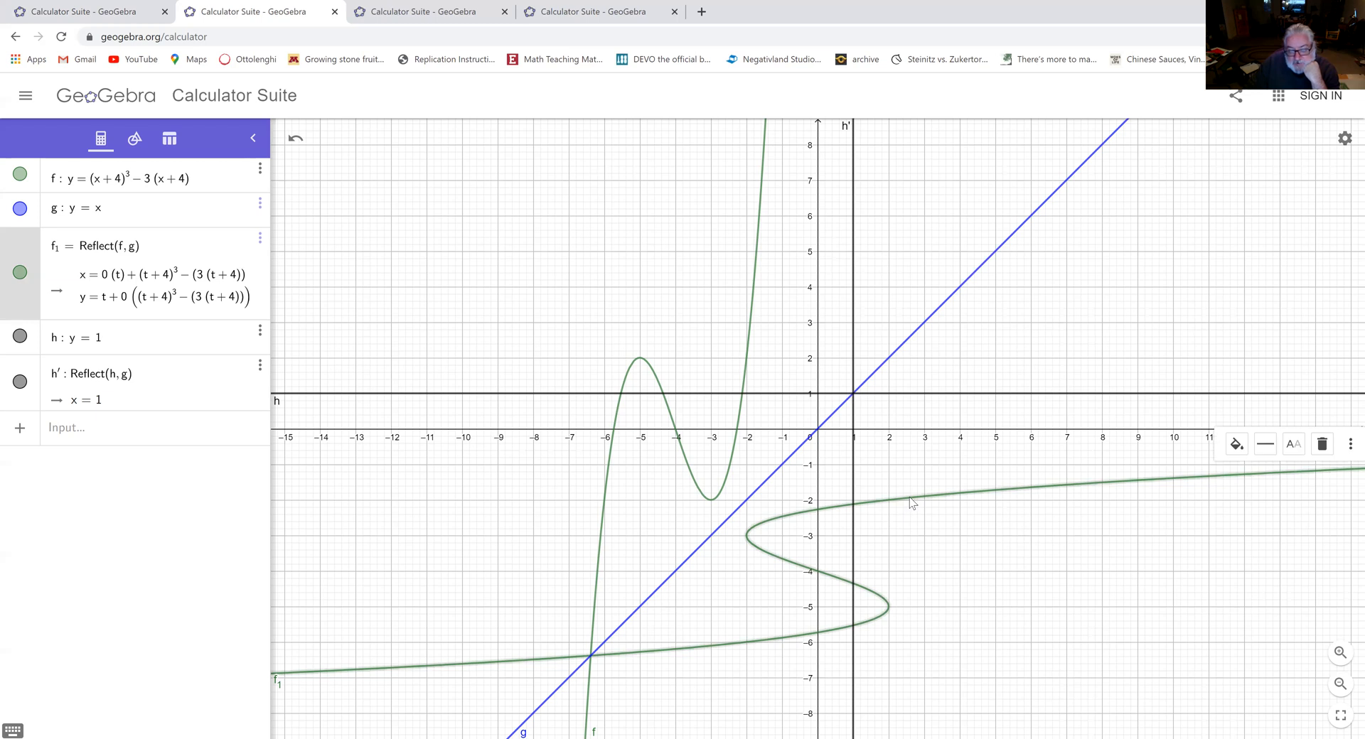
pyautogui.click(733, 453)
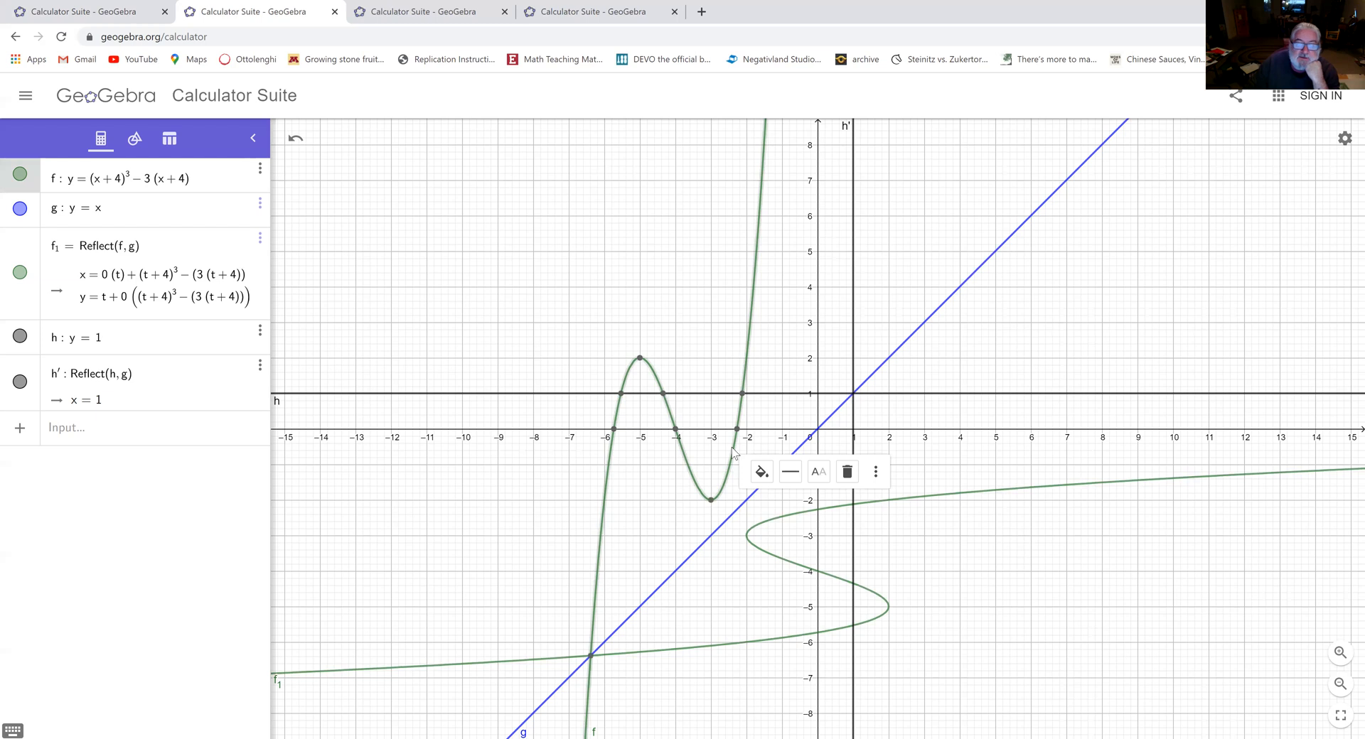
pyautogui.click(702, 395)
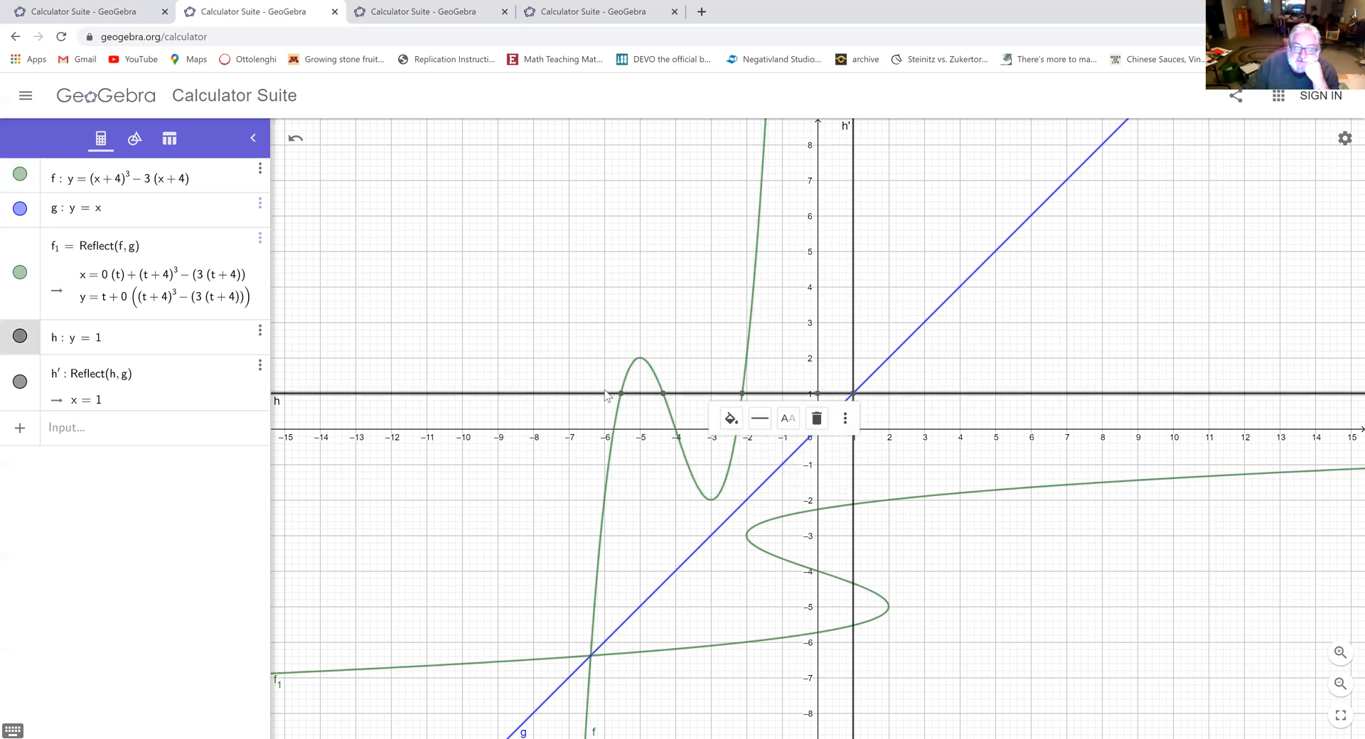
pyautogui.click(749, 364)
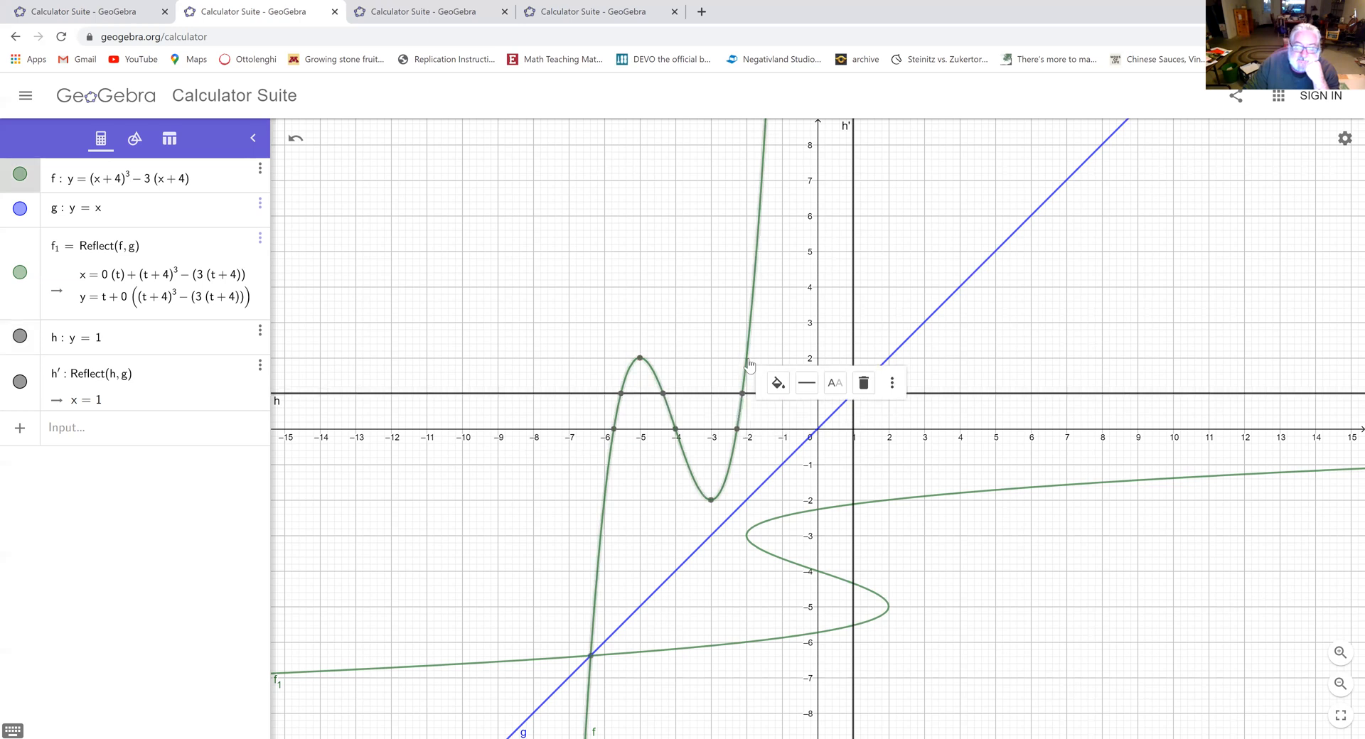
pyautogui.click(744, 379)
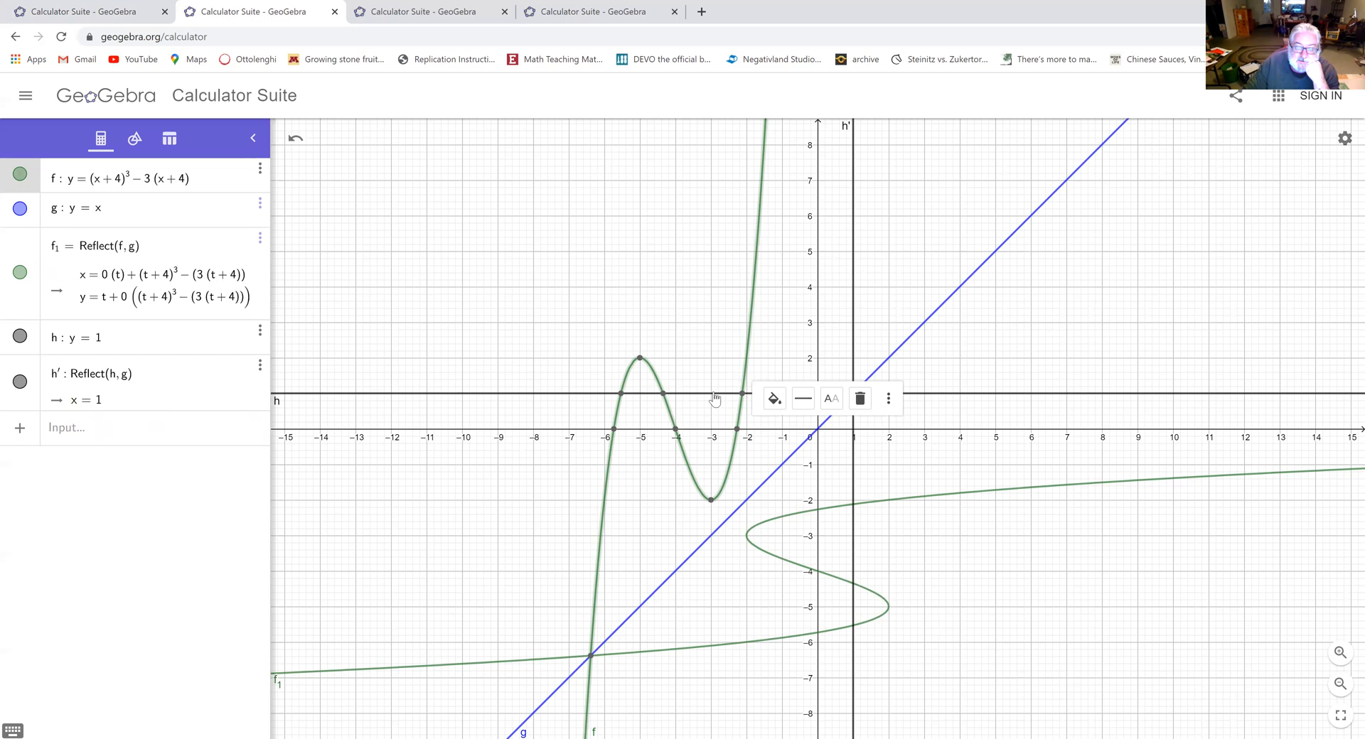
pyautogui.click(715, 395)
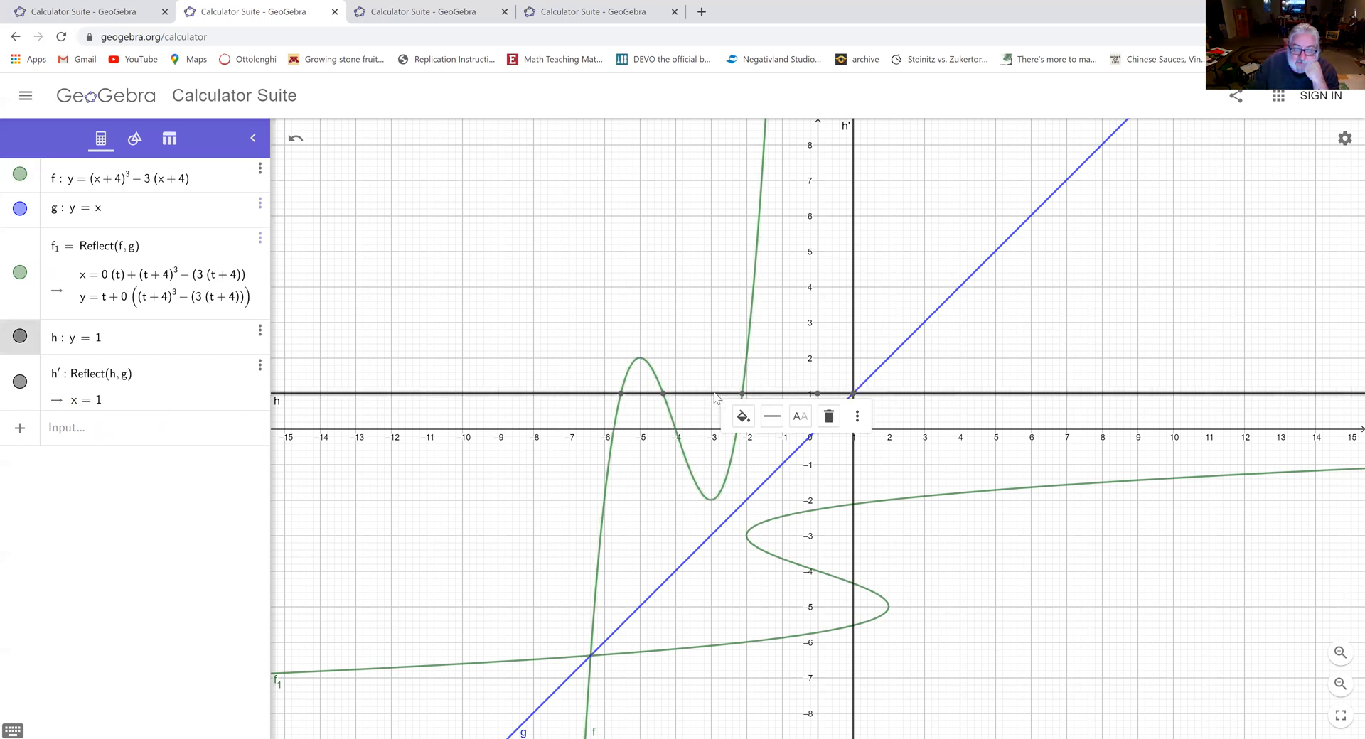
pyautogui.click(782, 474)
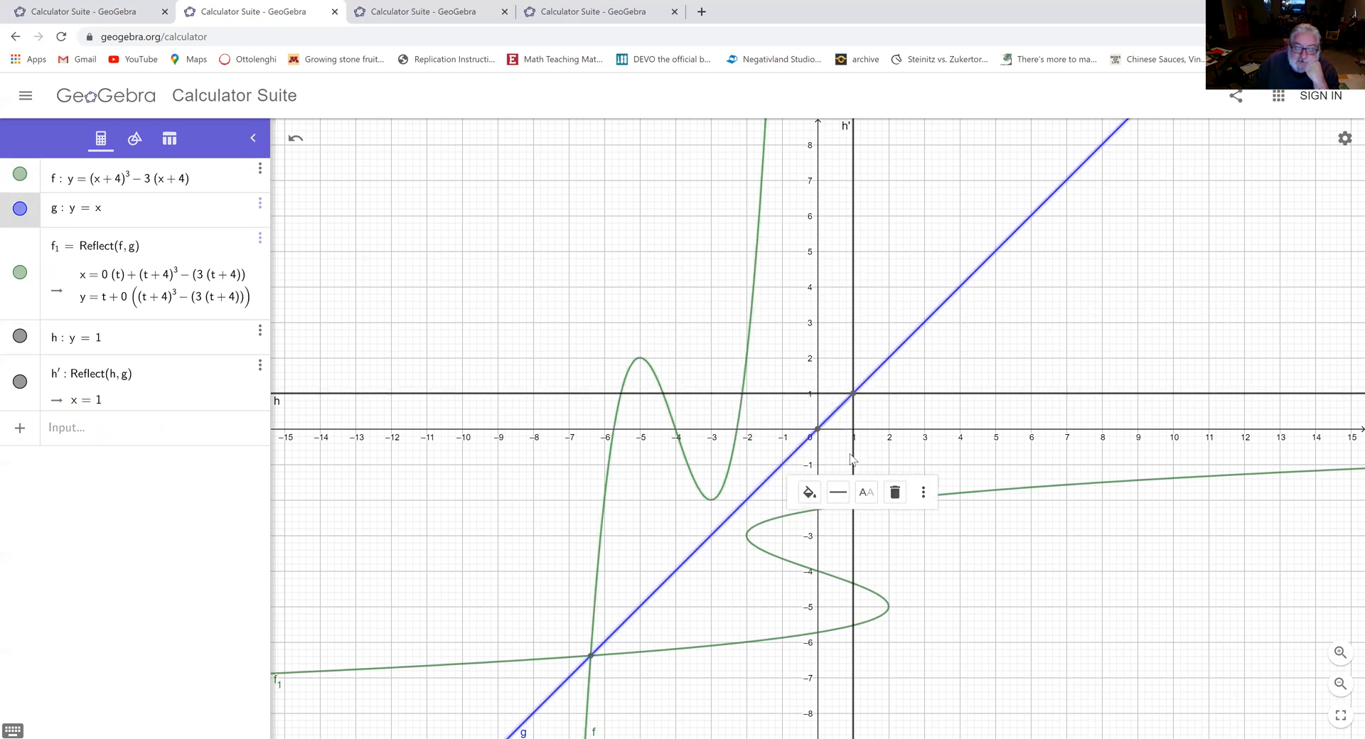
pyautogui.click(831, 508)
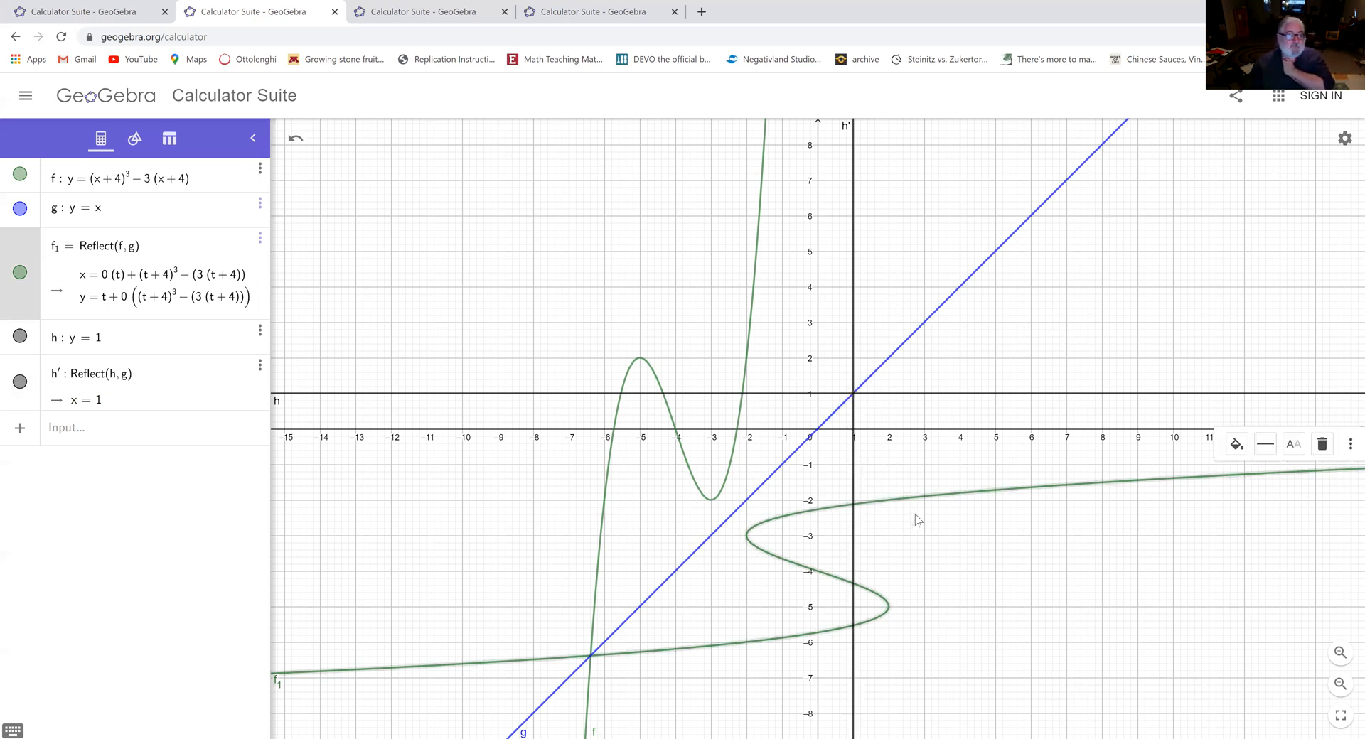
pyautogui.click(750, 343)
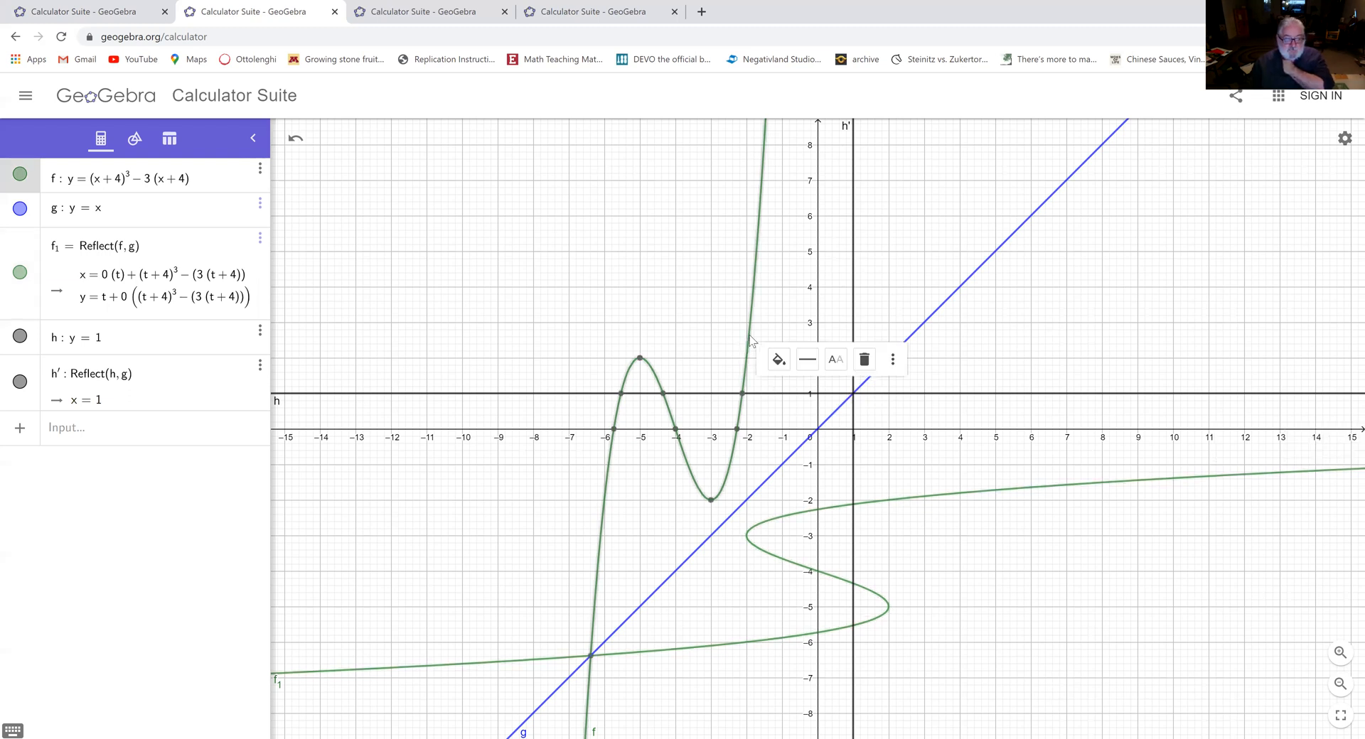
pyautogui.click(912, 504)
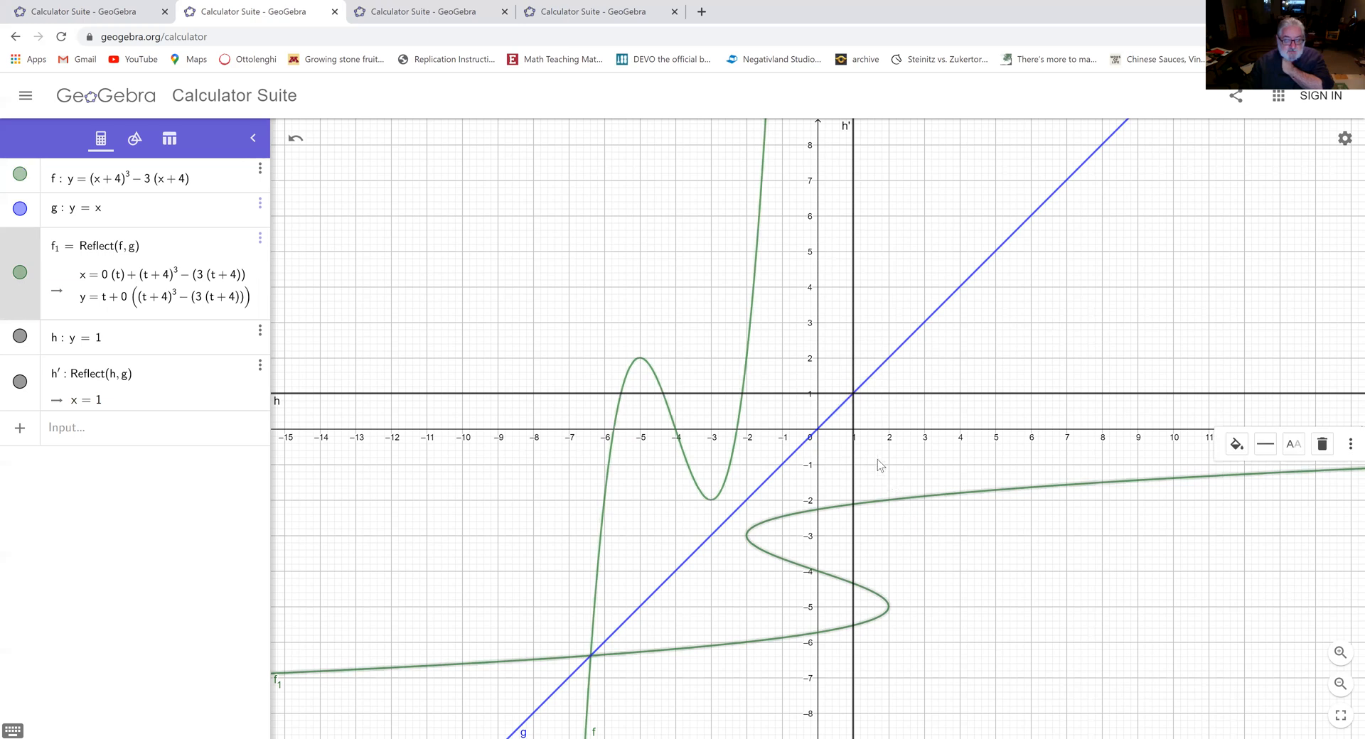
# - Switch to the graph of y = (x+4)³ + x + 4 and graph the line y = x with it
pyautogui.click(444, 17)
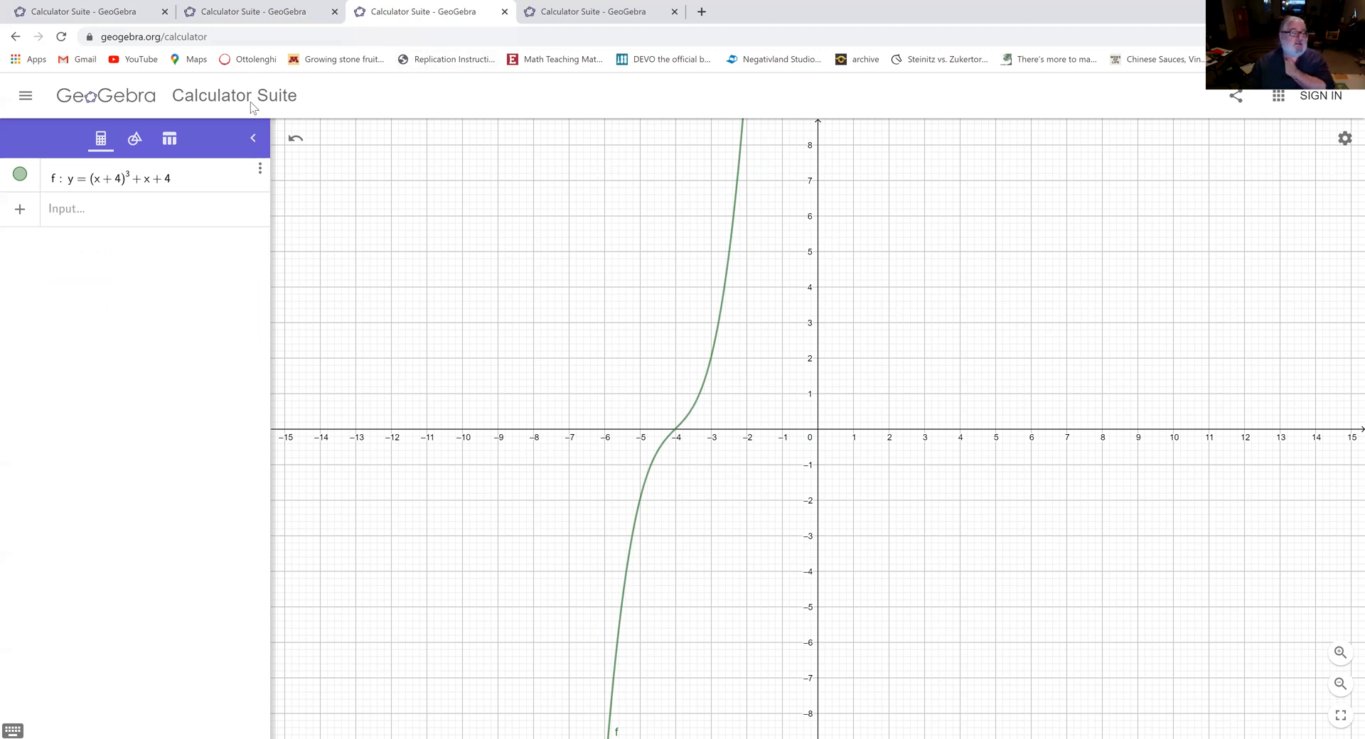
pyautogui.click(189, 206)
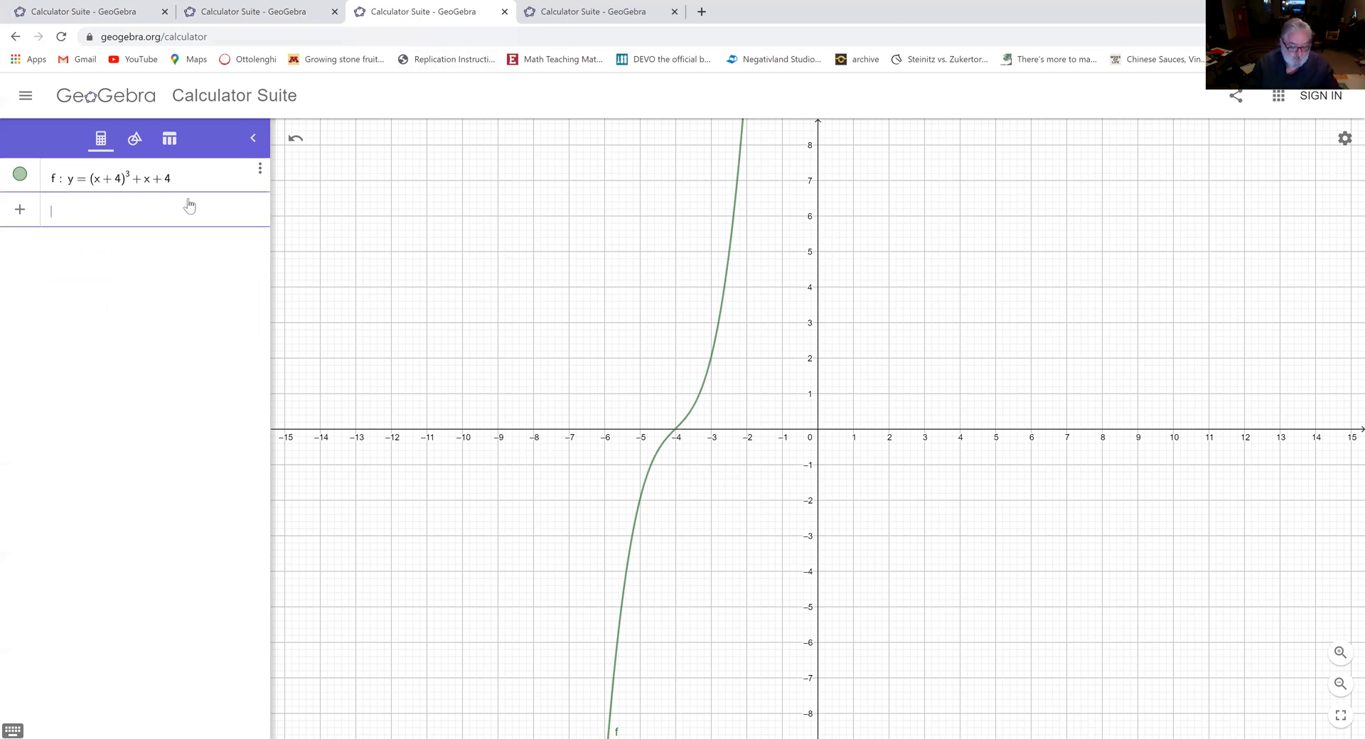
pyautogui.write('y=x')
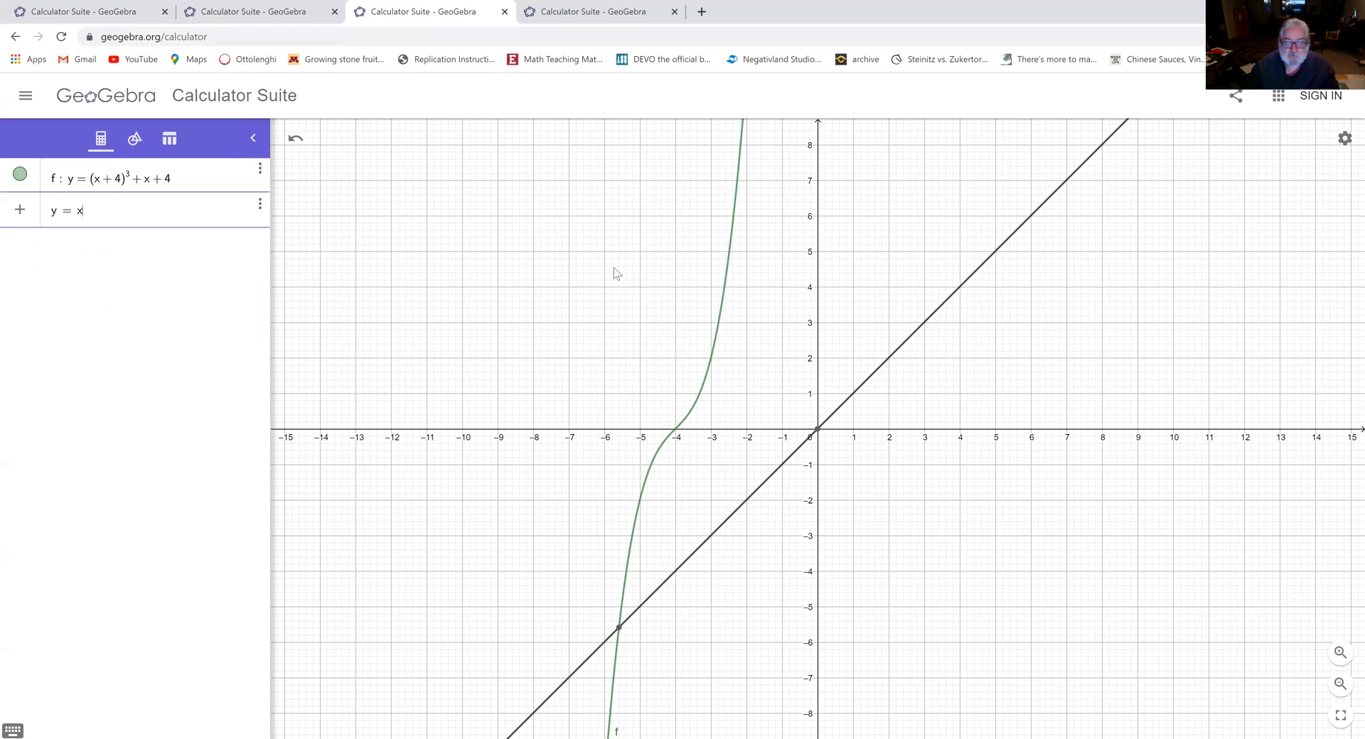
# - Set the colour of the line y = x on this cubic's graph to blue, then close the settings
pyautogui.rightClick(981, 270)
pyautogui.click(1022, 349)
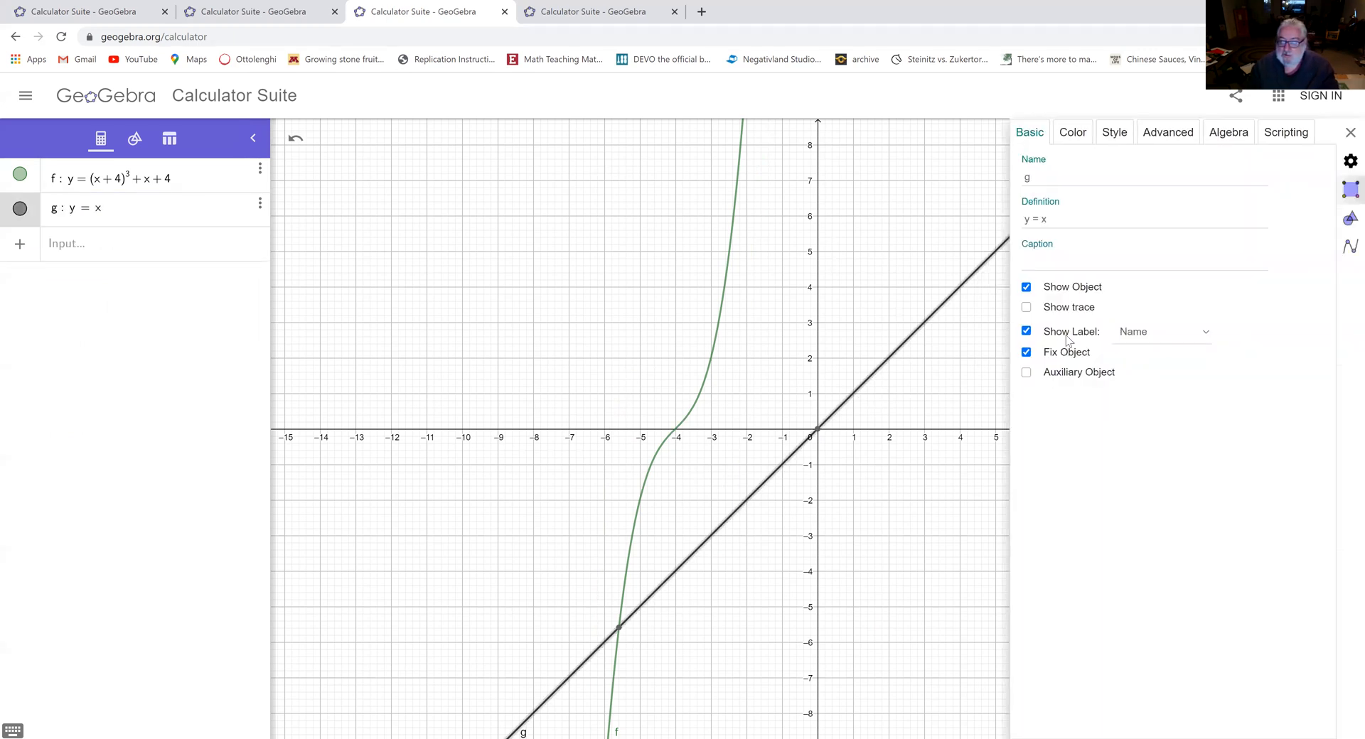
pyautogui.click(1077, 135)
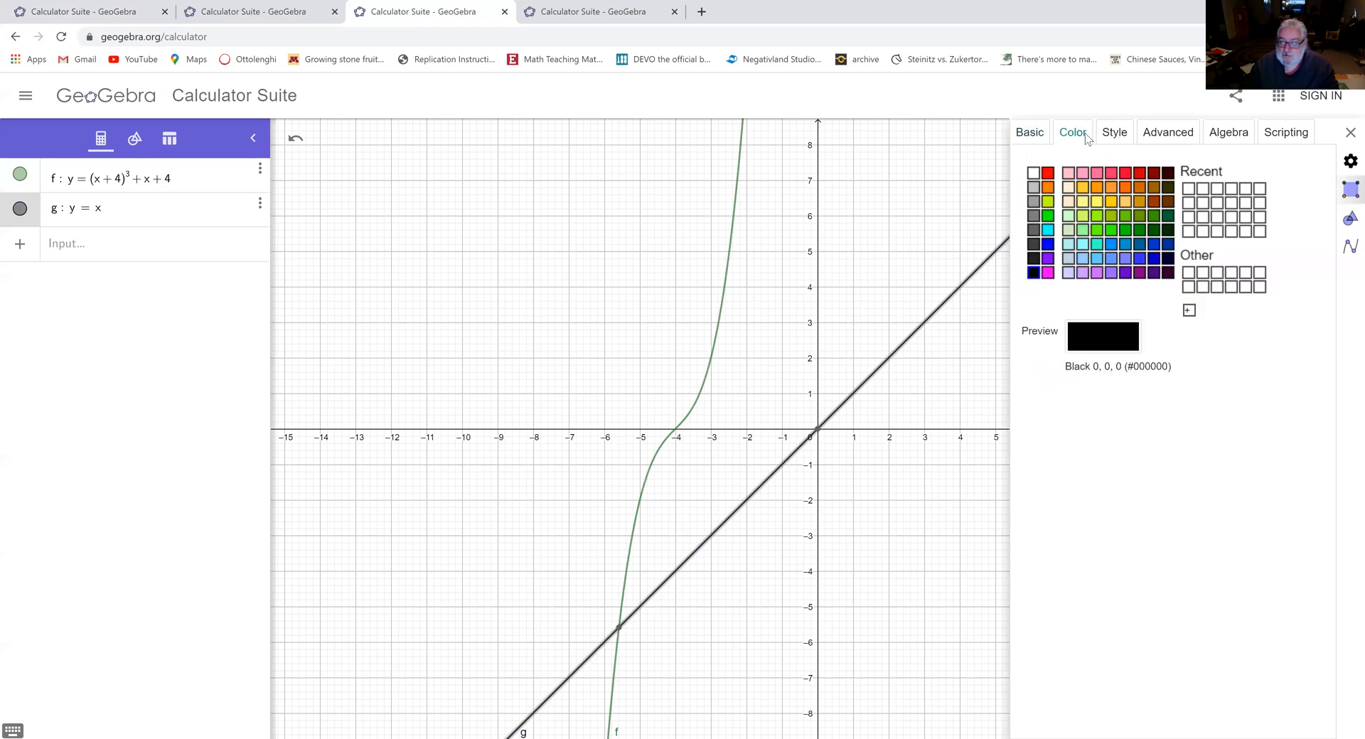
pyautogui.click(1048, 244)
pyautogui.click(920, 381)
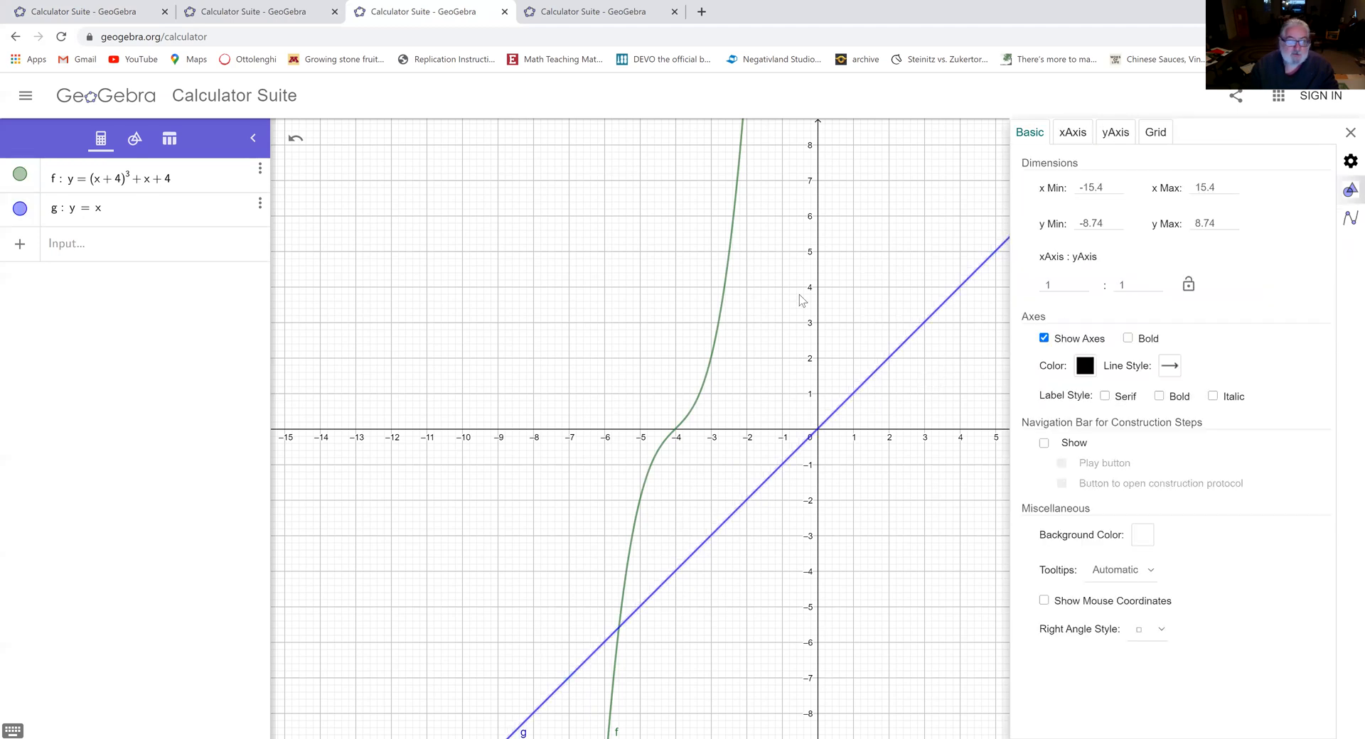
pyautogui.click(1350, 132)
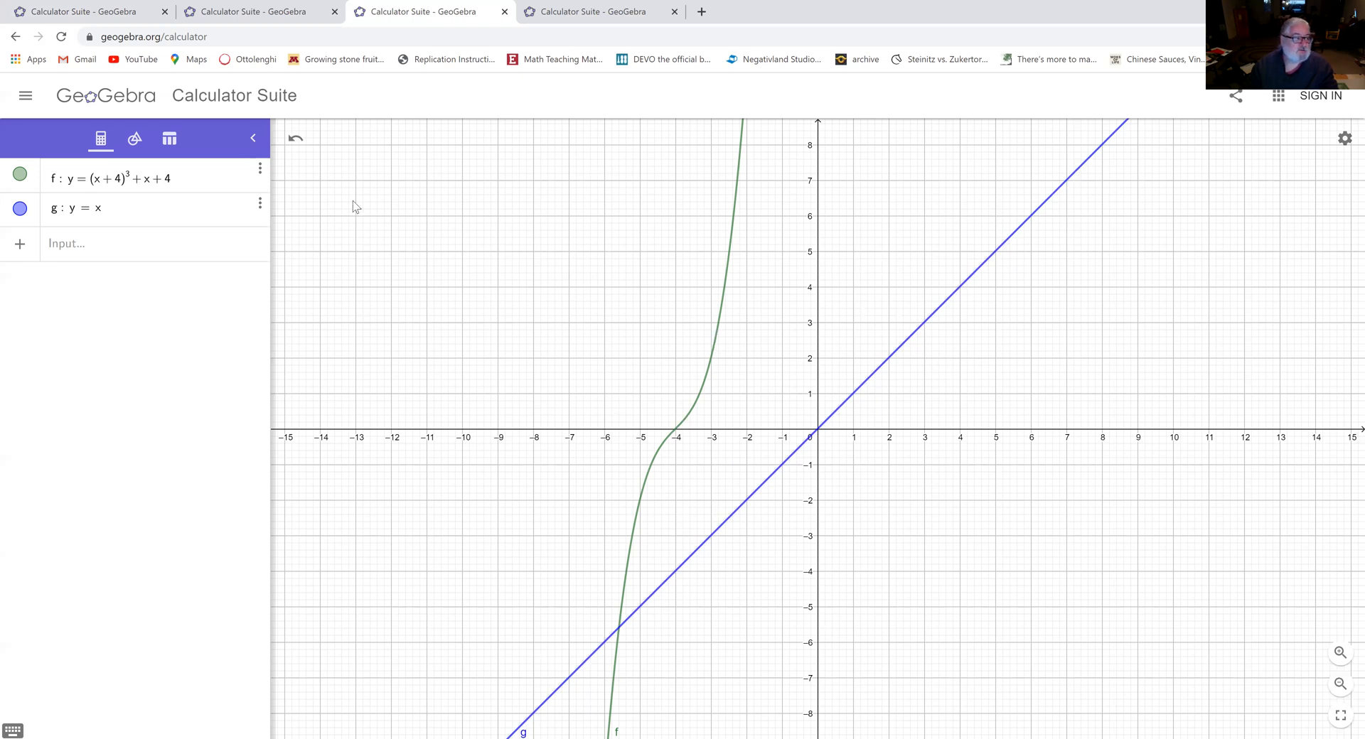
# - Reflect the cubic y = (x+4)³ + x + 4 about the line y = x and return to the list of equations
pyautogui.click(137, 146)
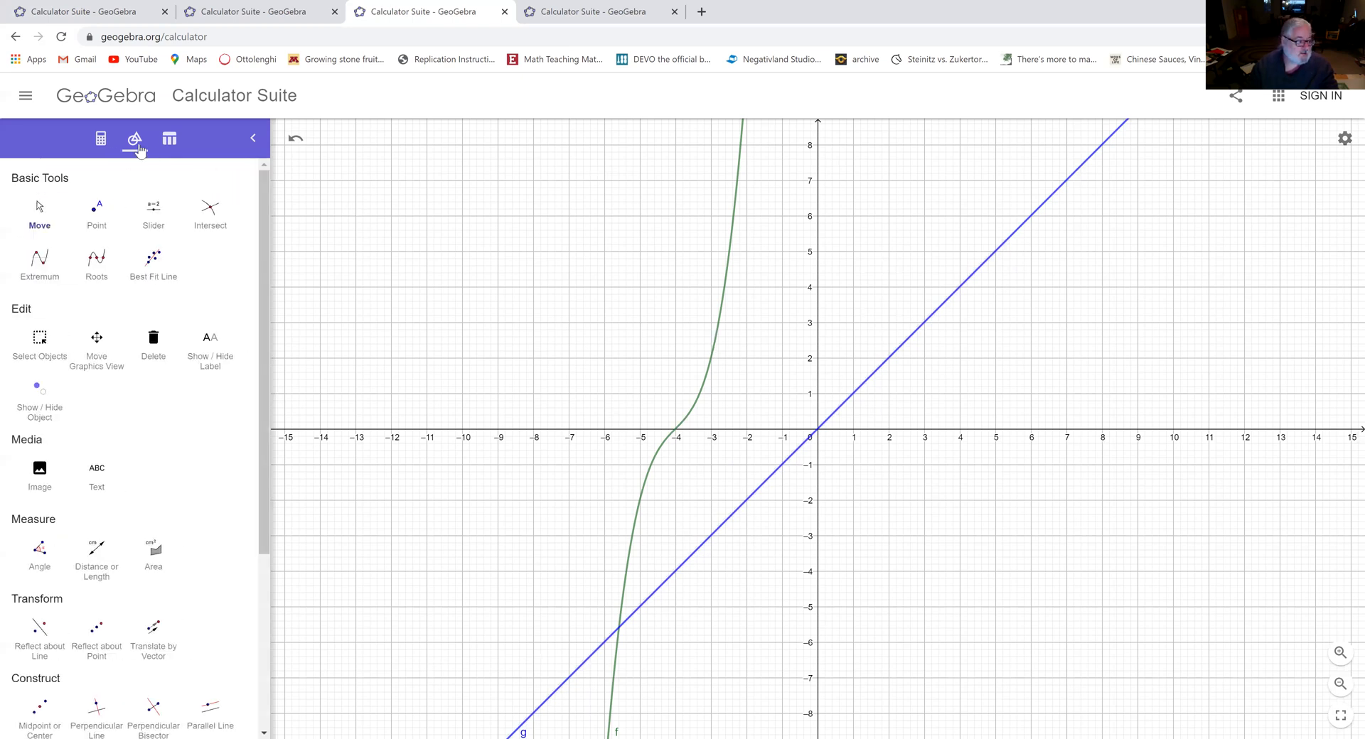
pyautogui.click(40, 633)
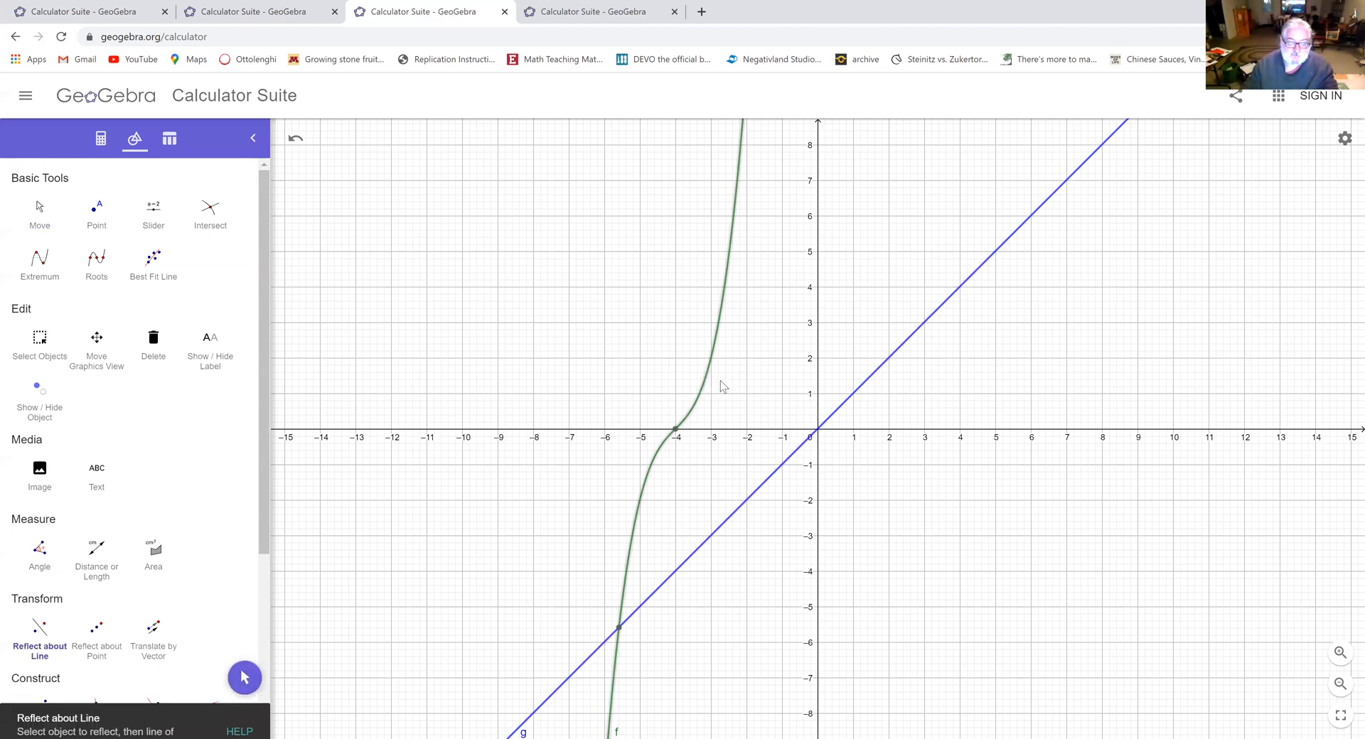
pyautogui.click(839, 411)
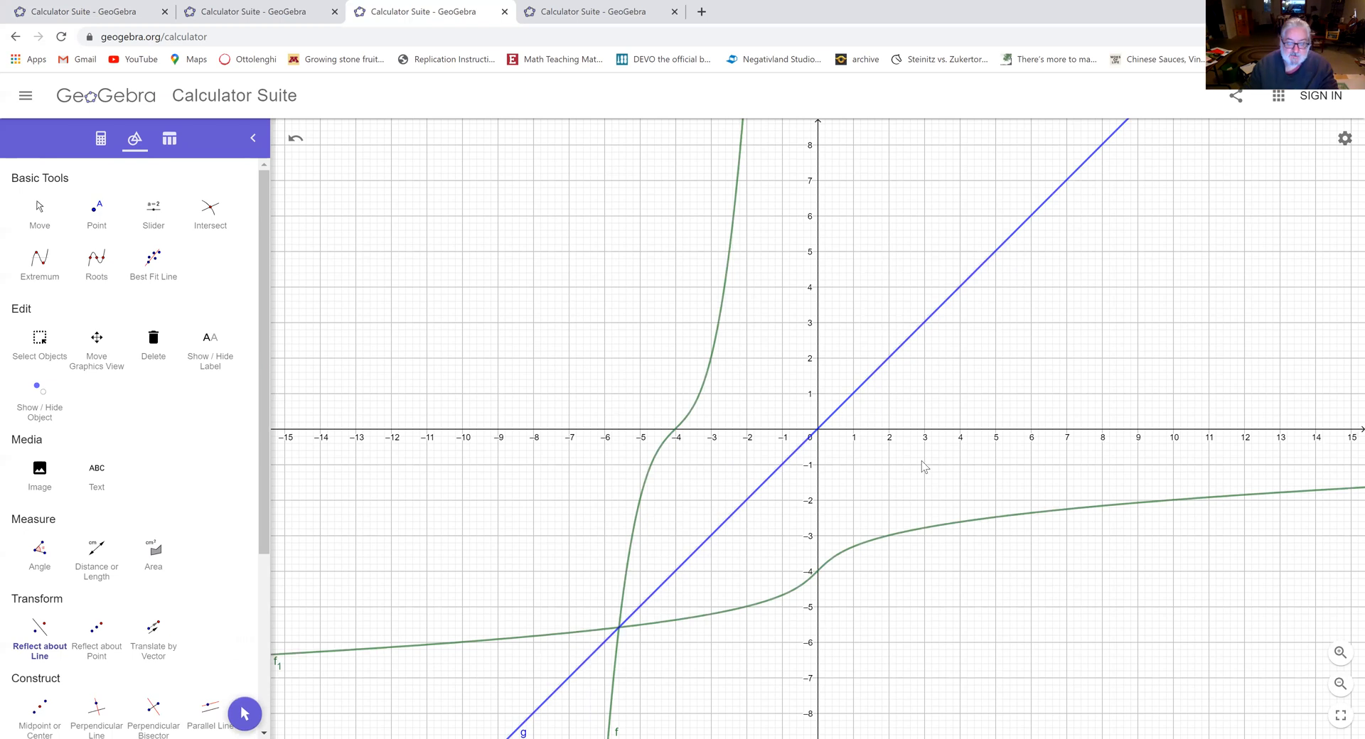
pyautogui.click(101, 138)
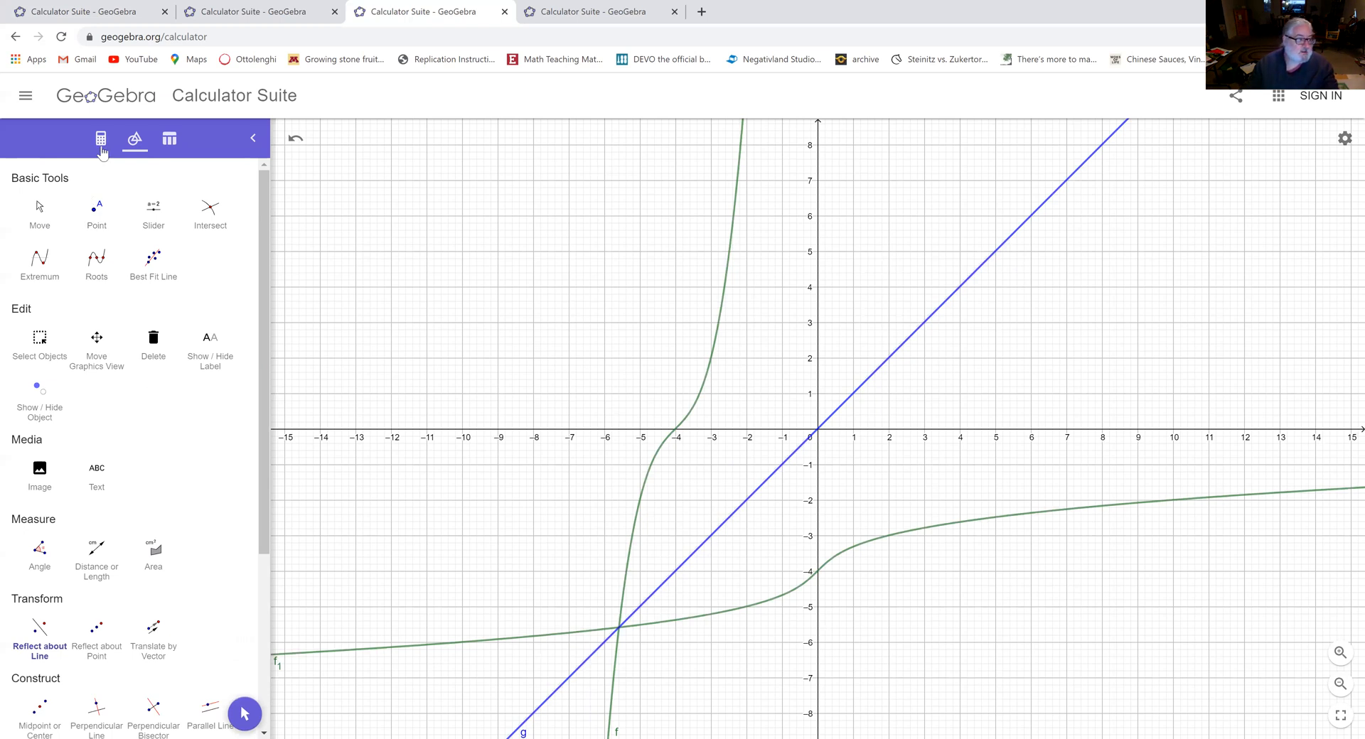
# - Compare the cubic y = (x+4)³ + x + 4 with its reflection across y = x, highlighting each curve in turn
pyautogui.click(937, 532)
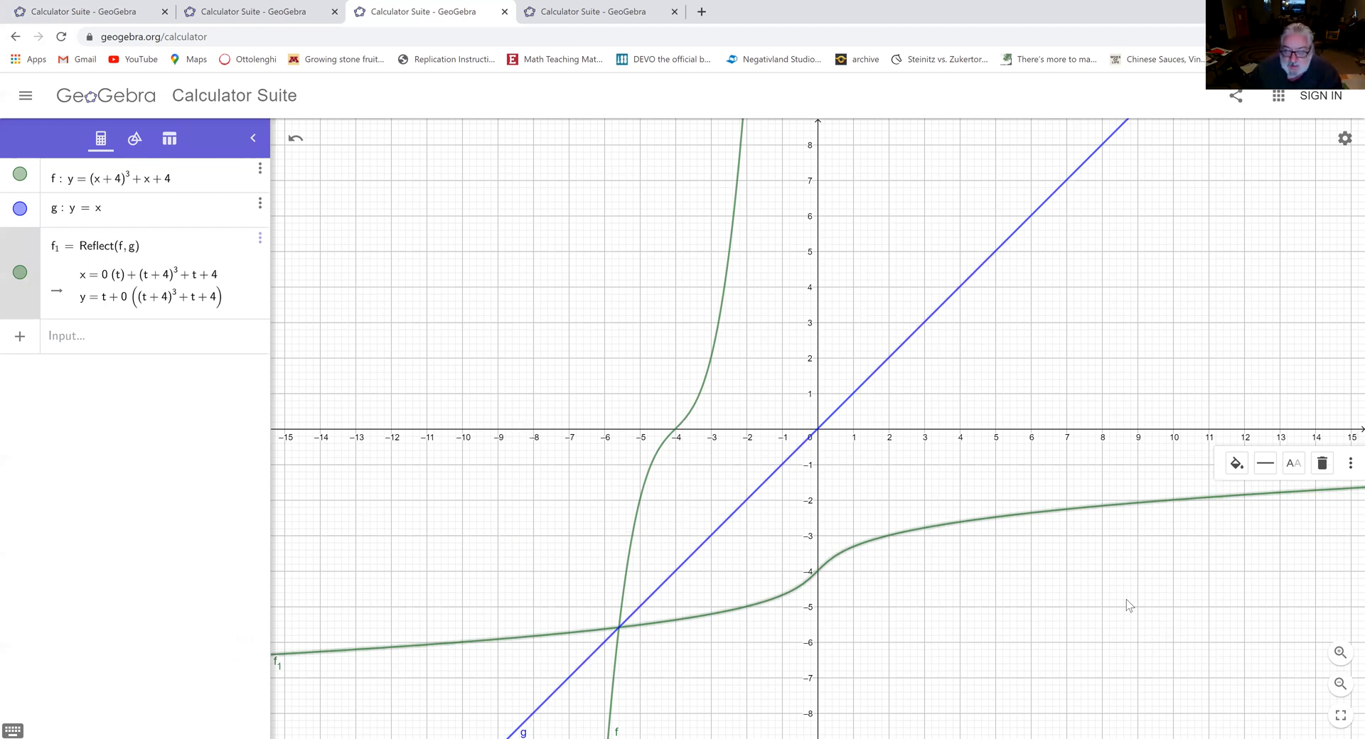
pyautogui.click(709, 372)
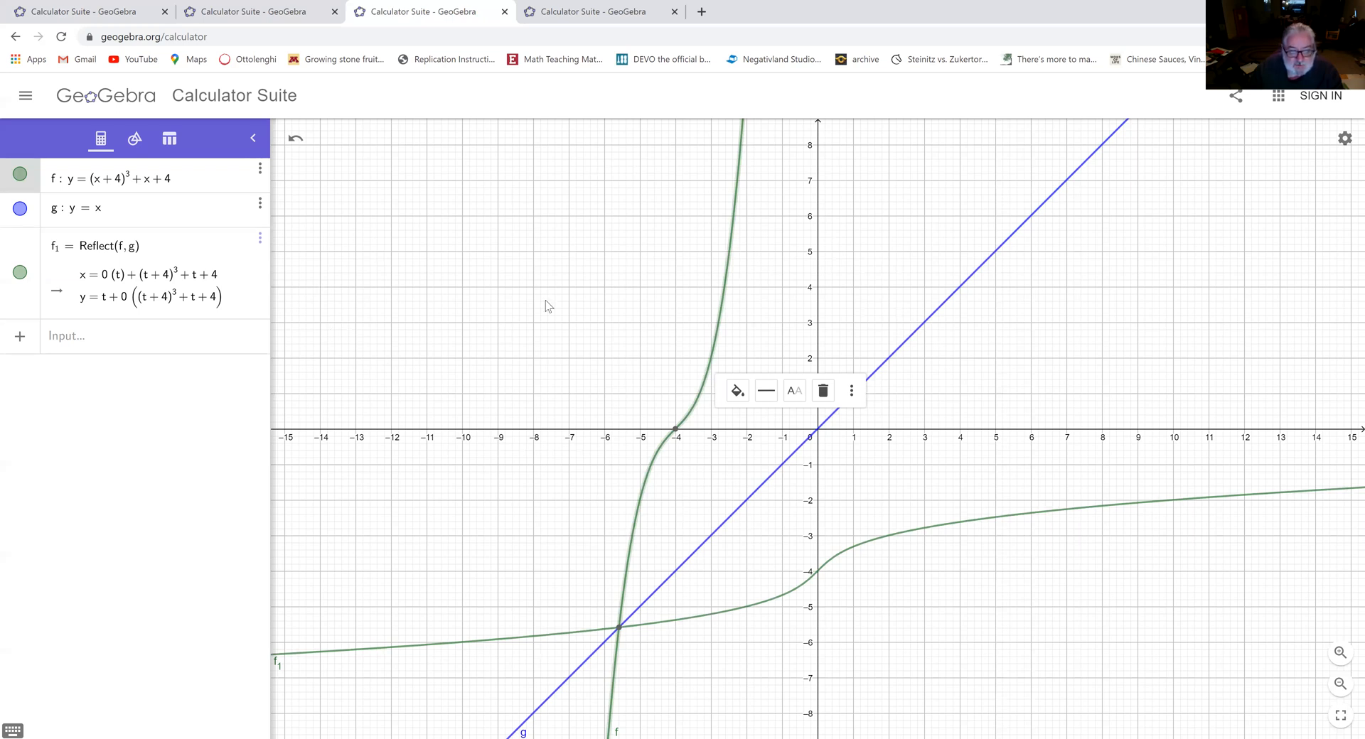
pyautogui.click(726, 302)
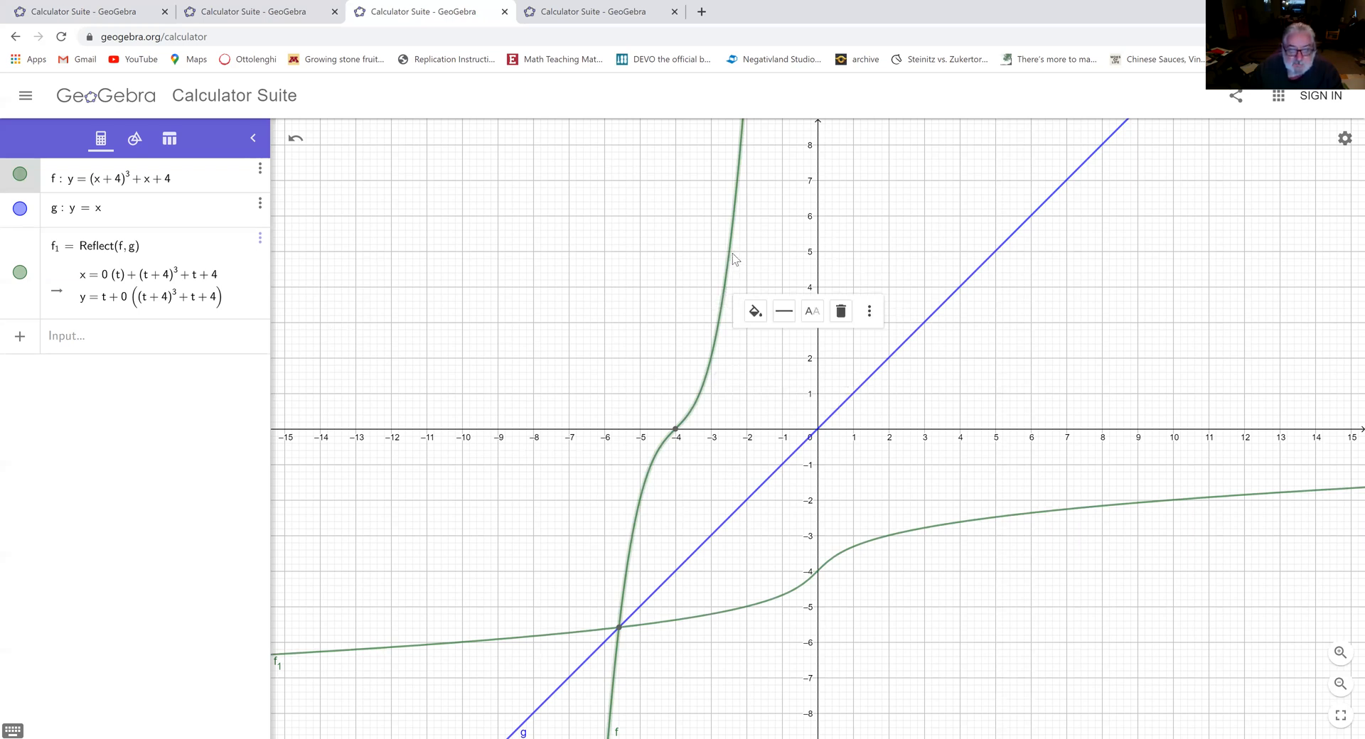
pyautogui.click(775, 301)
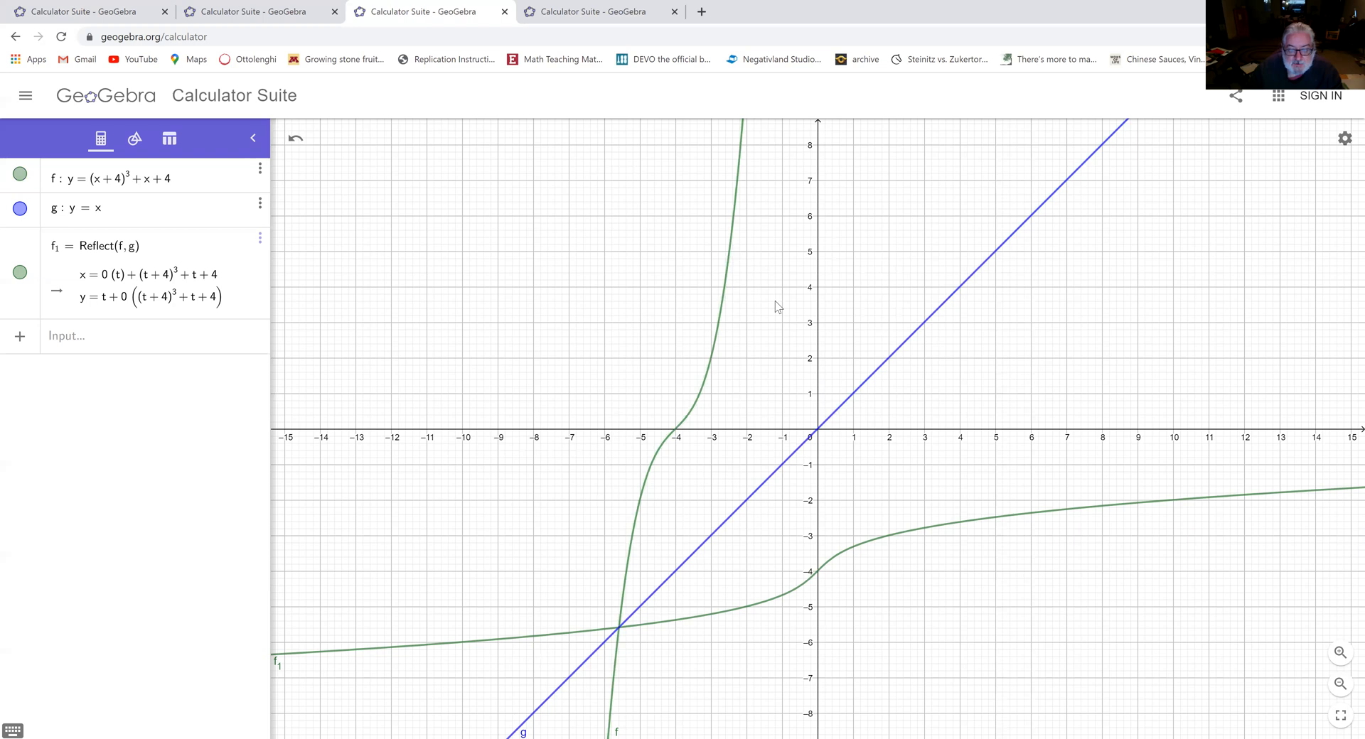
pyautogui.click(908, 537)
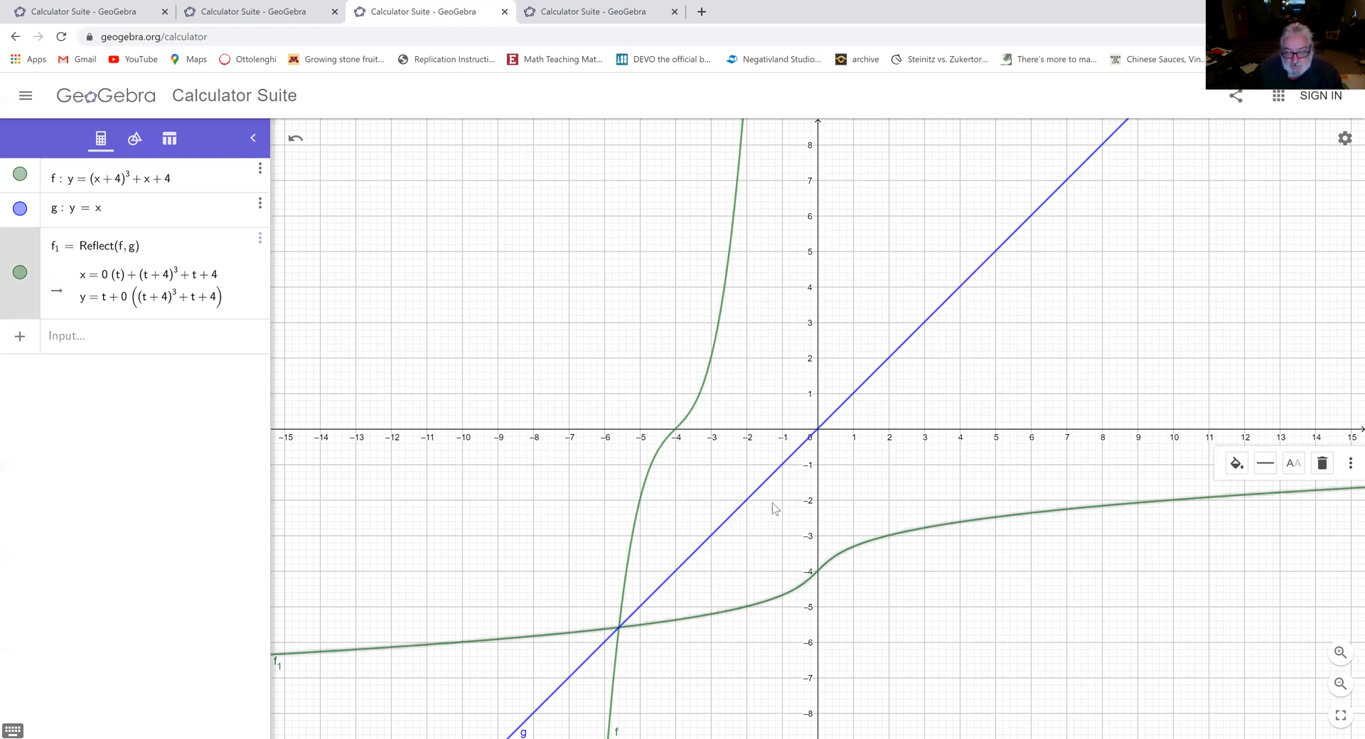
pyautogui.click(806, 442)
pyautogui.click(898, 541)
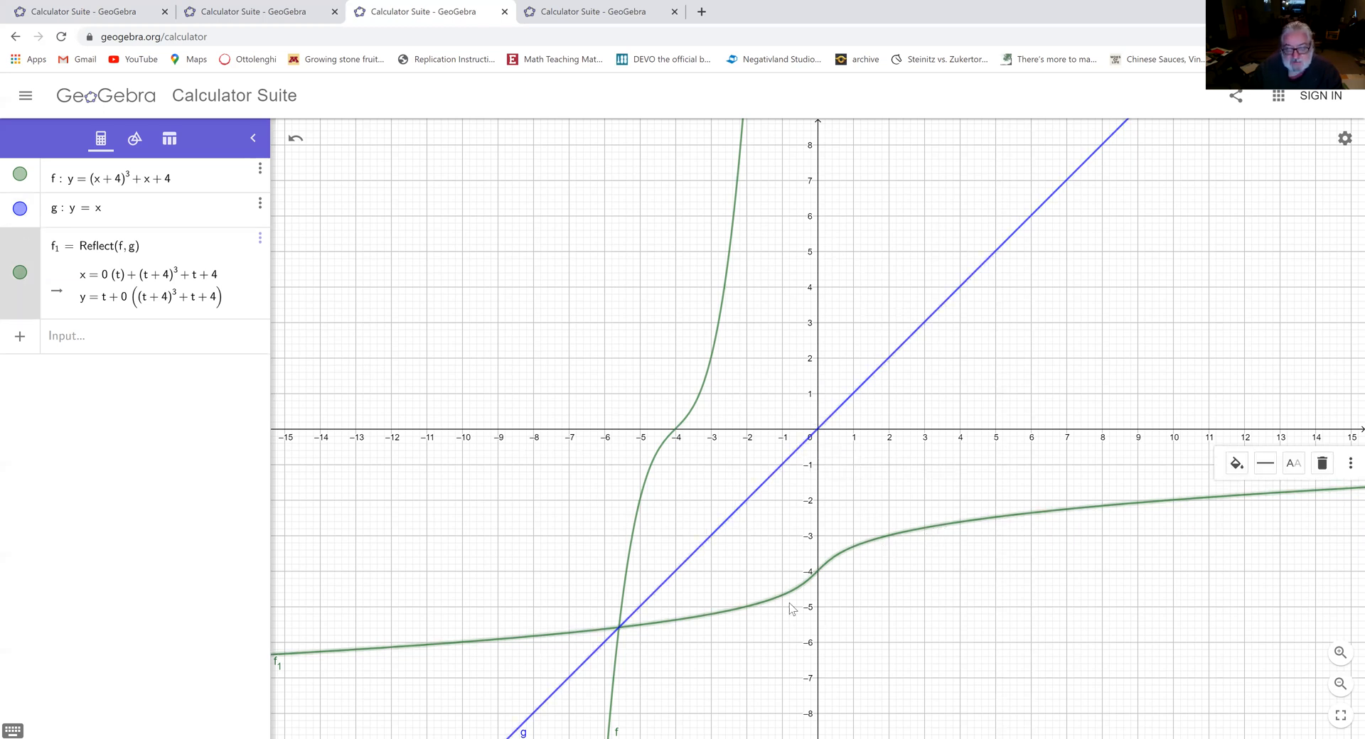
# - Switch to the graph of y = e^x, examine its curve, and graph the line y = x with it
pyautogui.click(587, 22)
pyautogui.moveTo(629, 169); pyautogui.dragTo(575, 238)
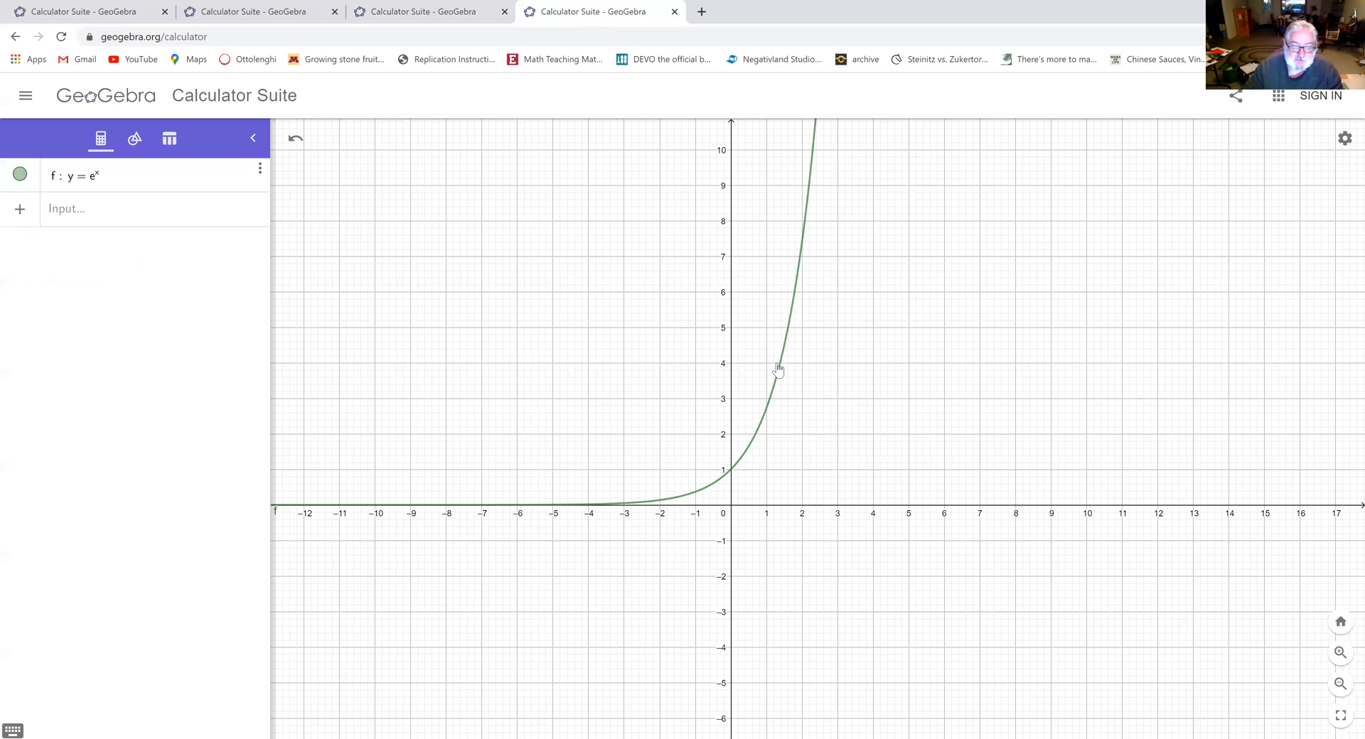
pyautogui.click(780, 369)
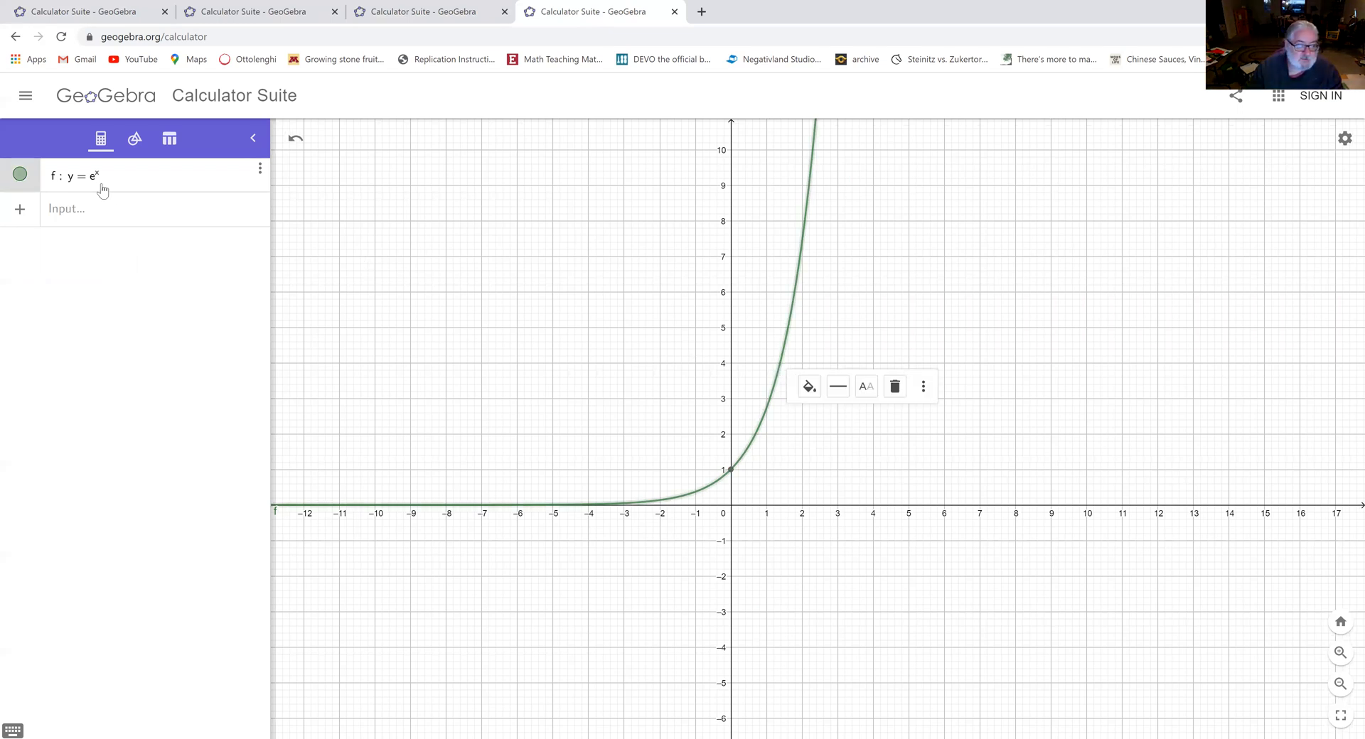
pyautogui.click(581, 334)
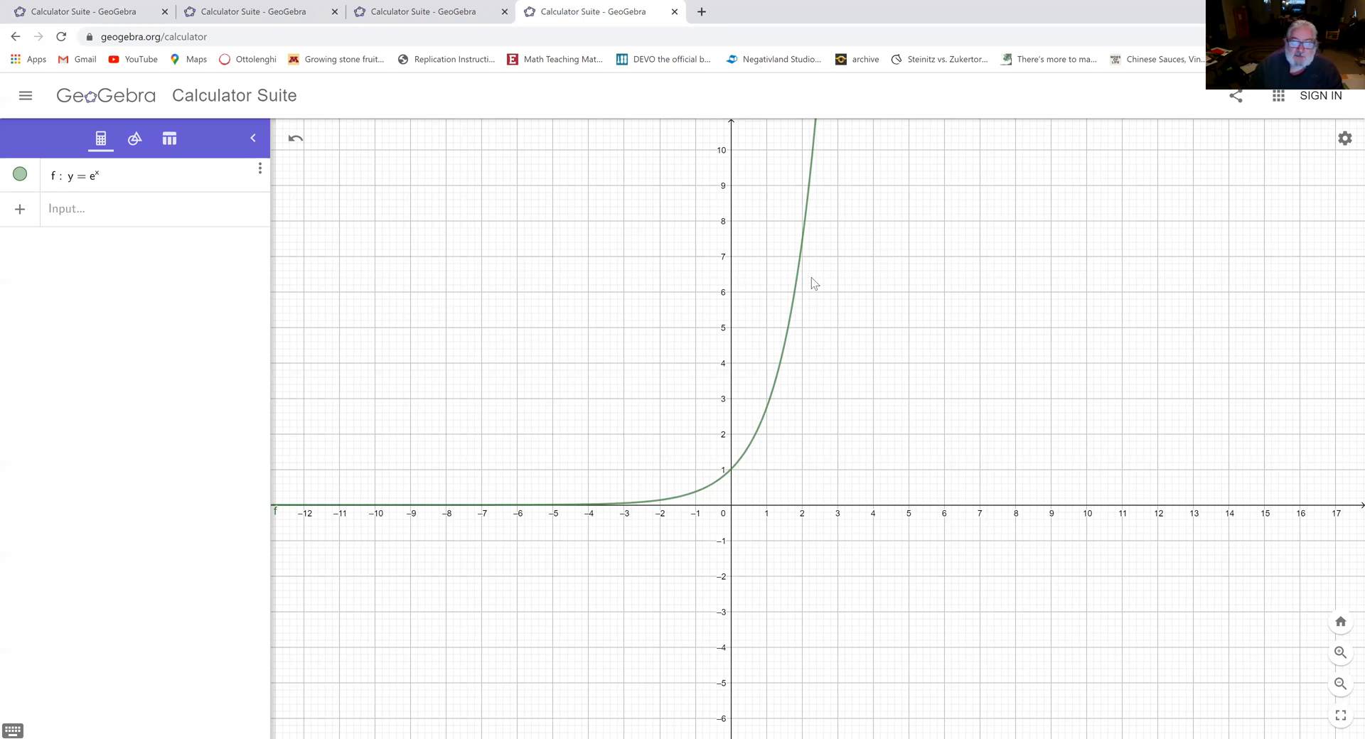
pyautogui.click(134, 211)
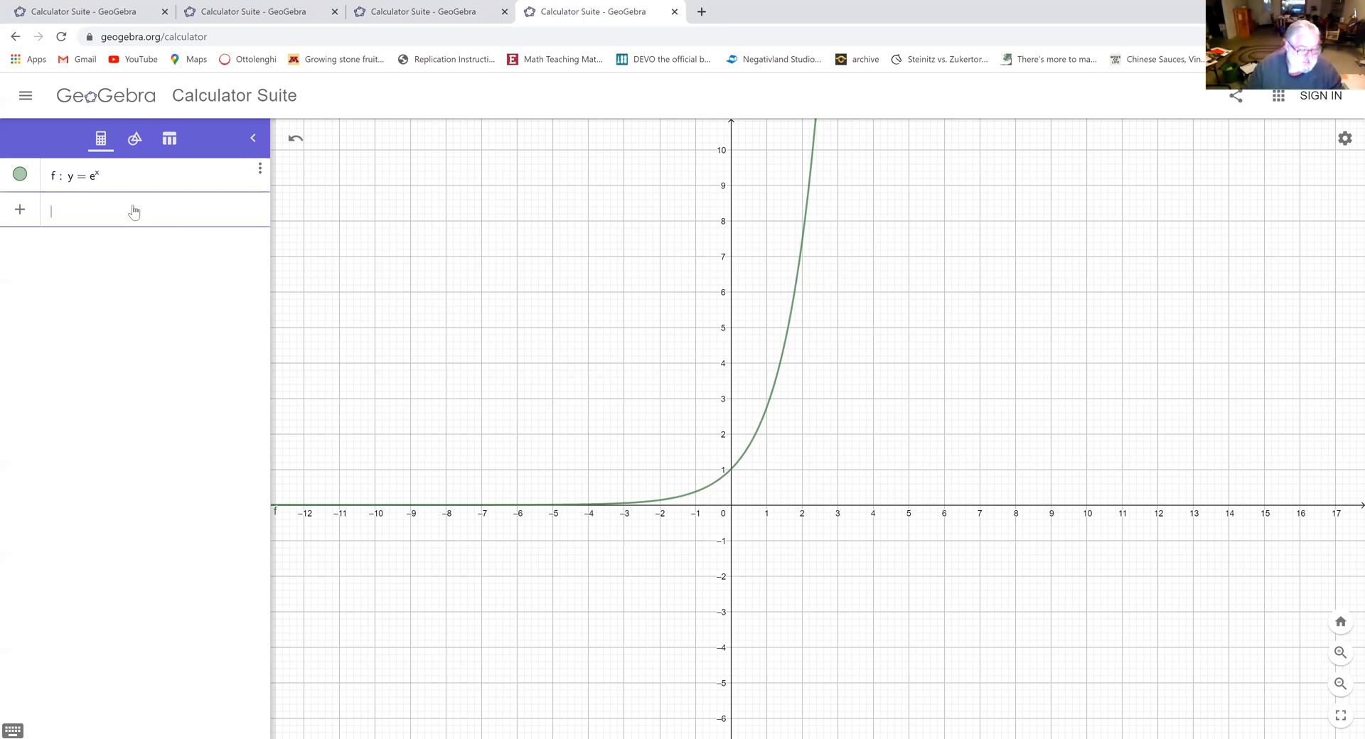
pyautogui.write('y=x')
pyautogui.press('Return')
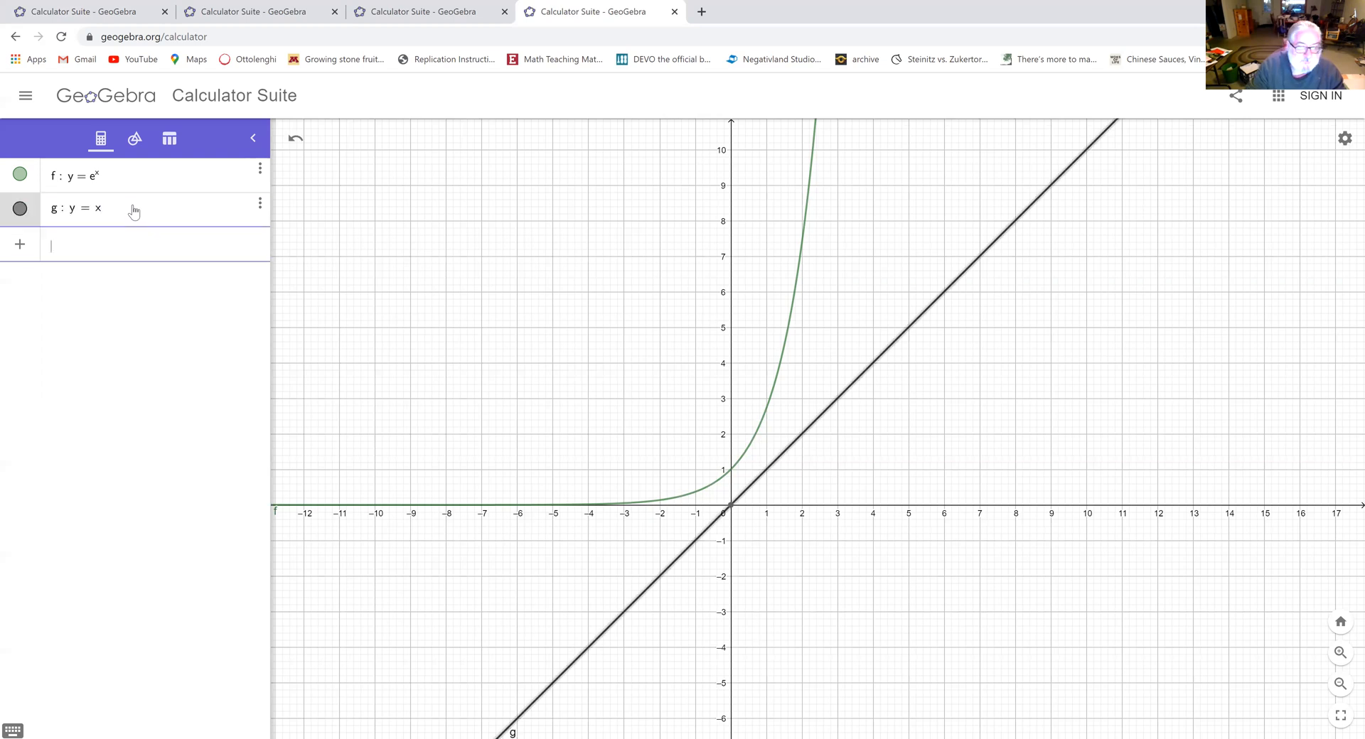
# - Set the colour of the line y = x on the exponential's graph to blue, then close the settings
pyautogui.rightClick(992, 247)
pyautogui.click(1042, 328)
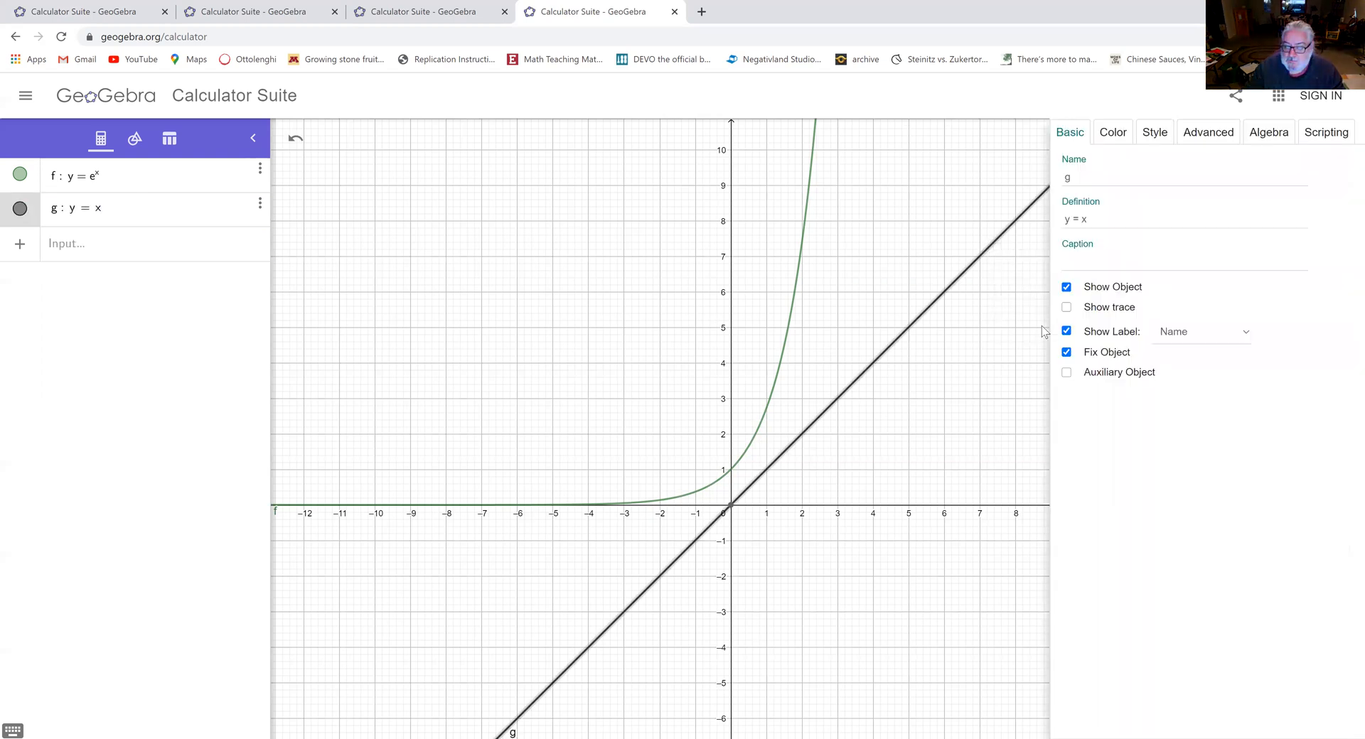
pyautogui.click(1073, 132)
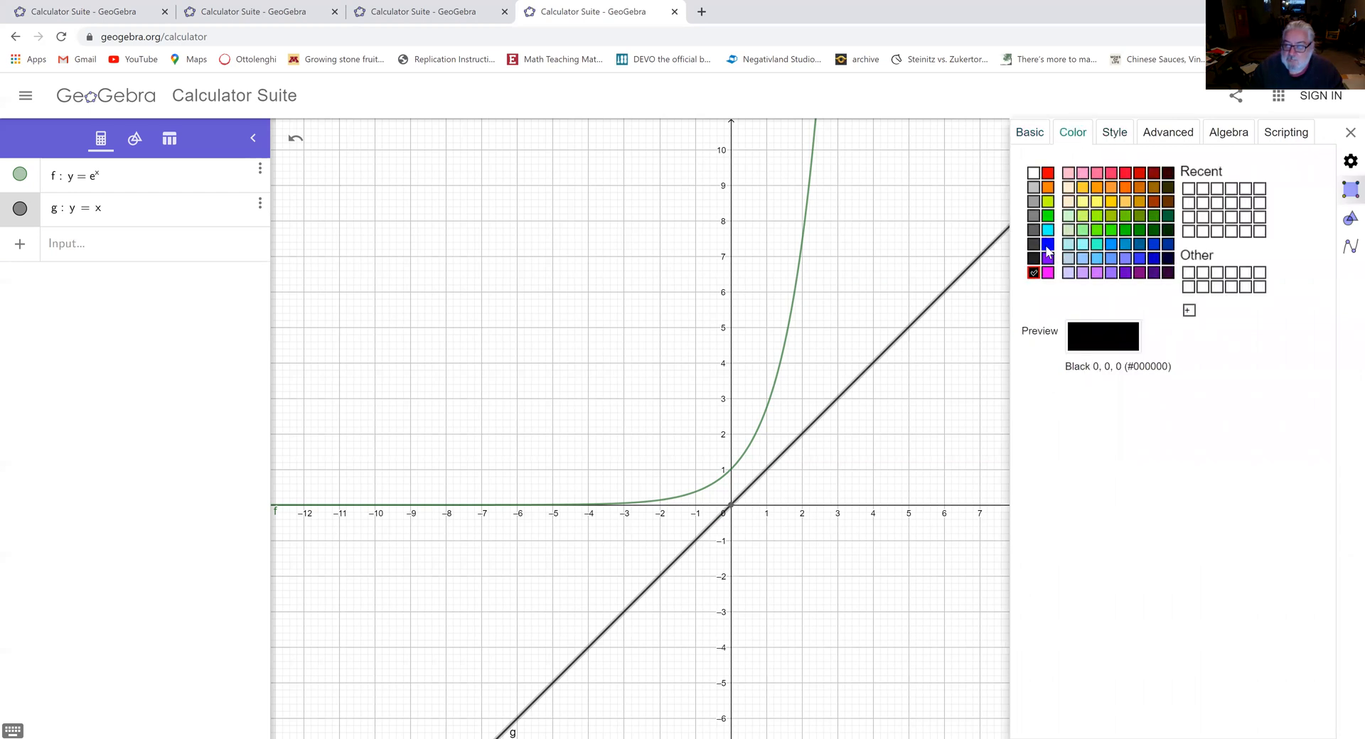
pyautogui.click(1048, 245)
pyautogui.click(925, 235)
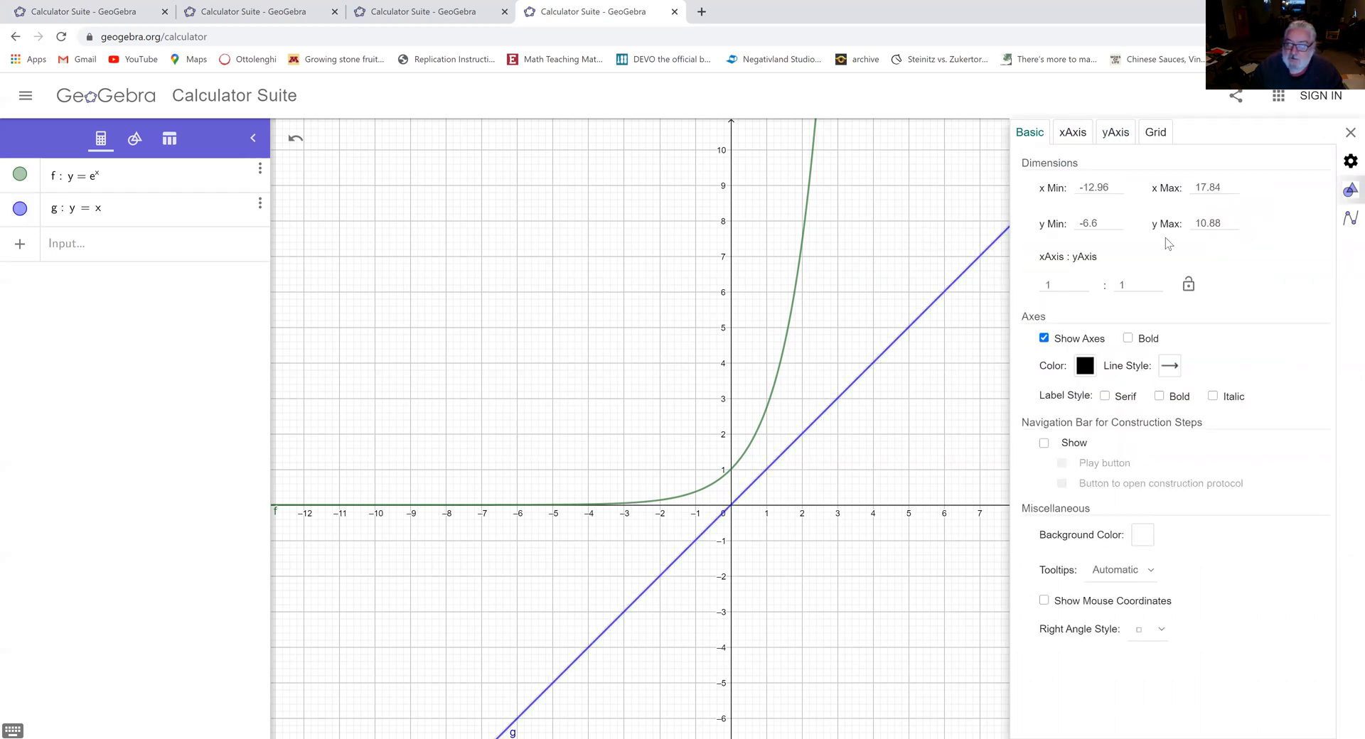
pyautogui.click(1350, 132)
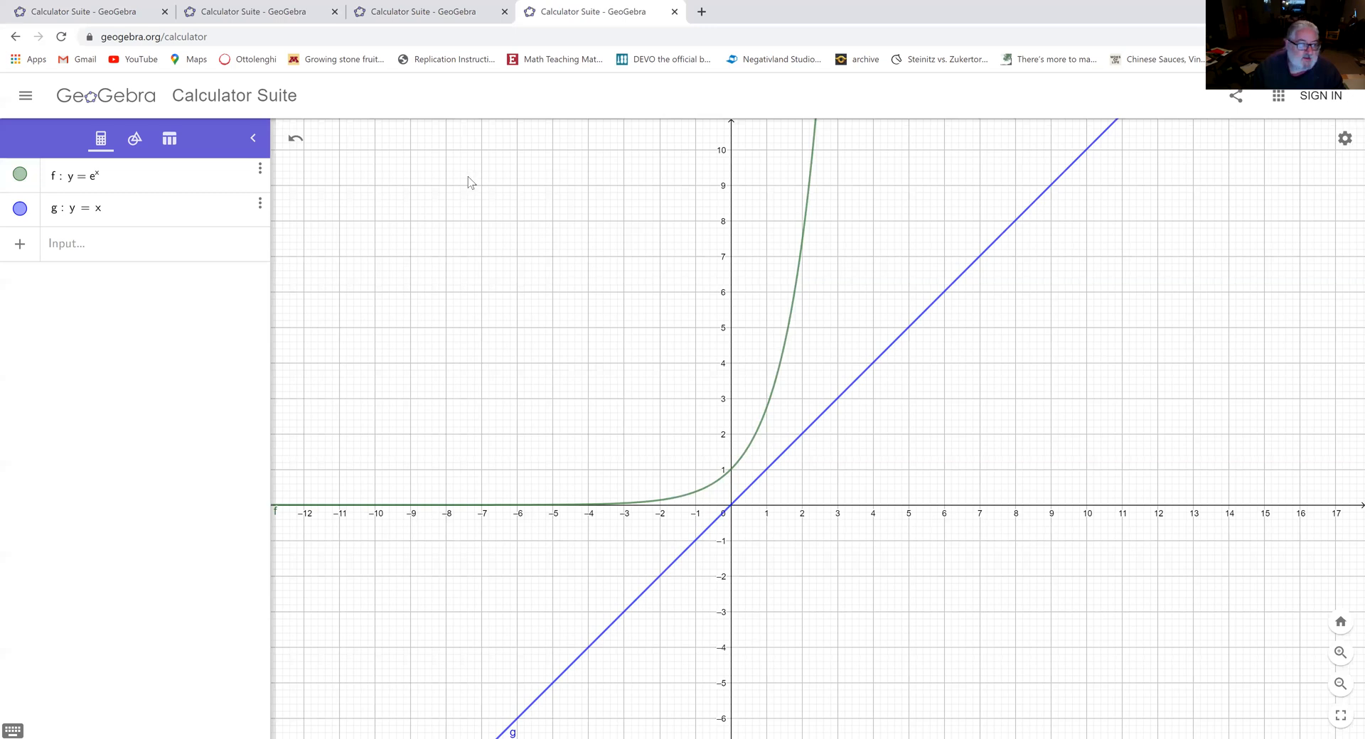
# - Reflect the curve y = e^x about the line y = x and highlight the original and reflected curves for comparison
pyautogui.click(140, 147)
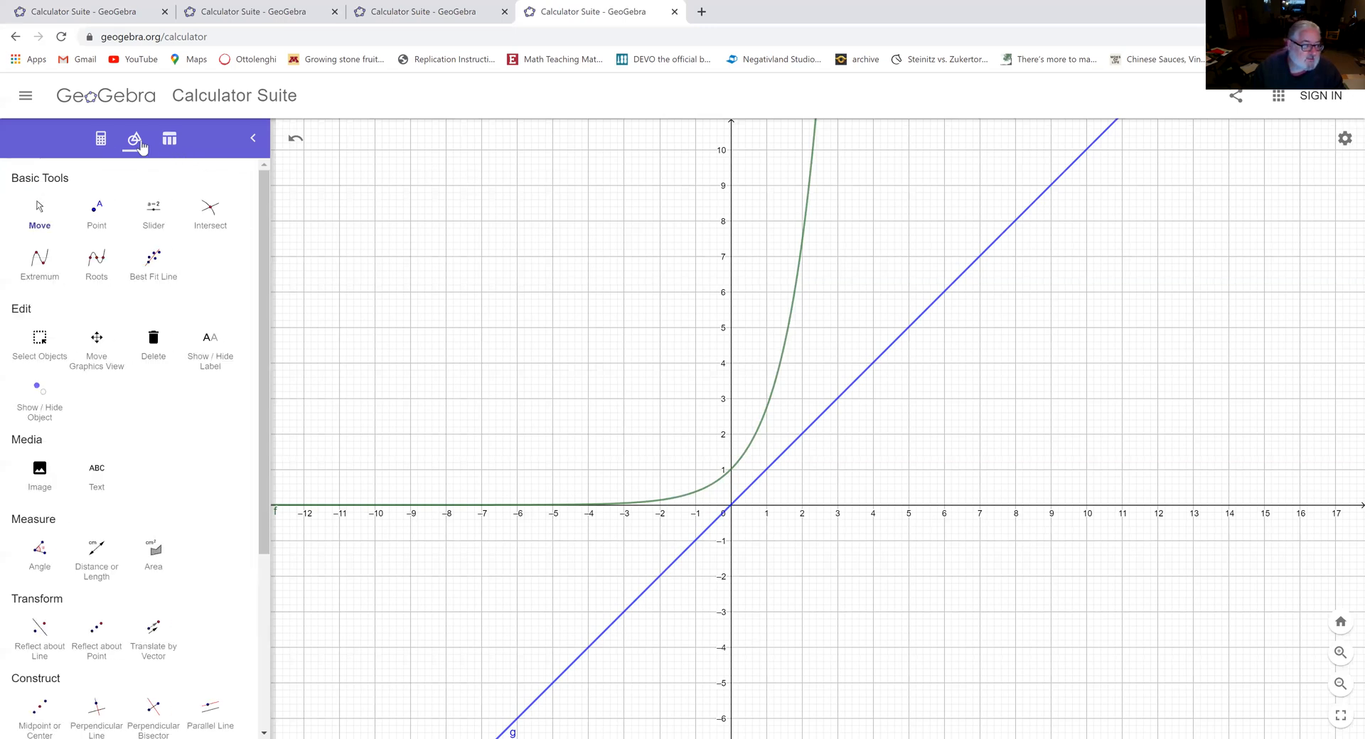
pyautogui.click(41, 629)
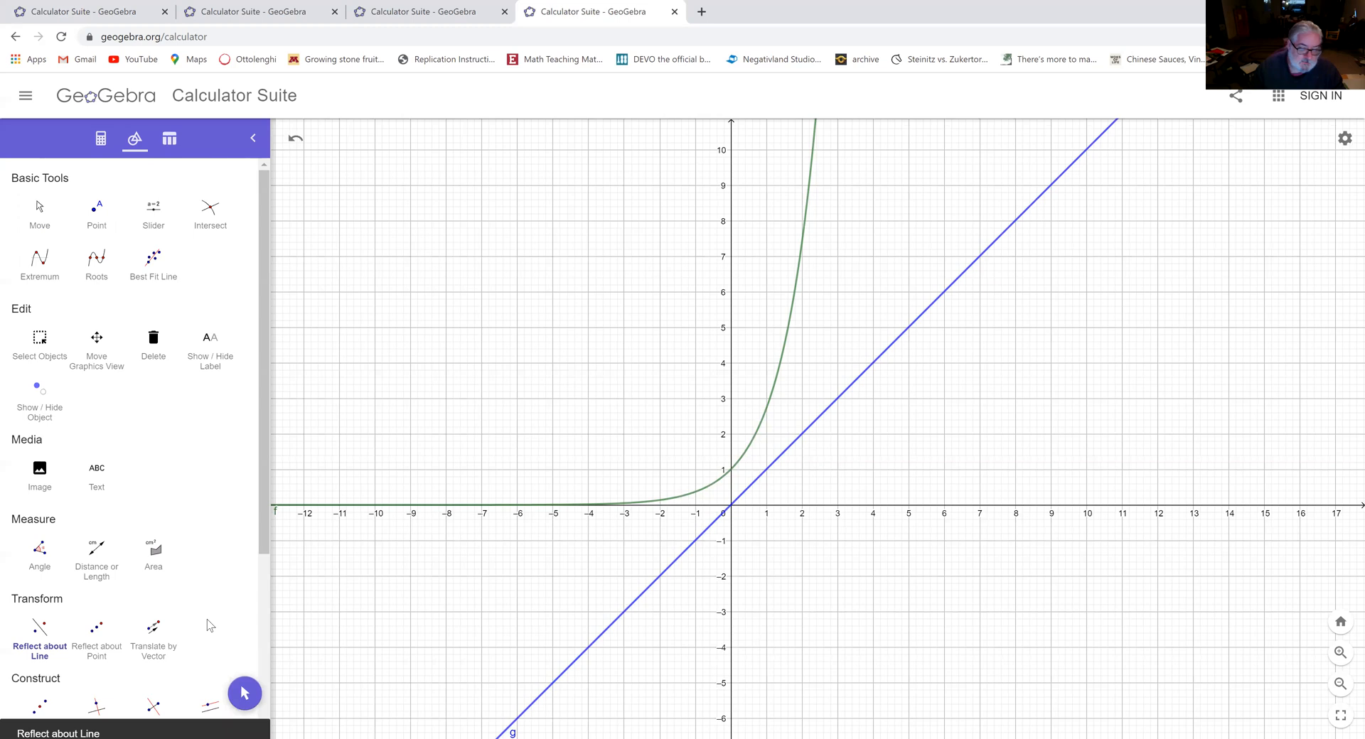
pyautogui.click(780, 370)
pyautogui.click(843, 397)
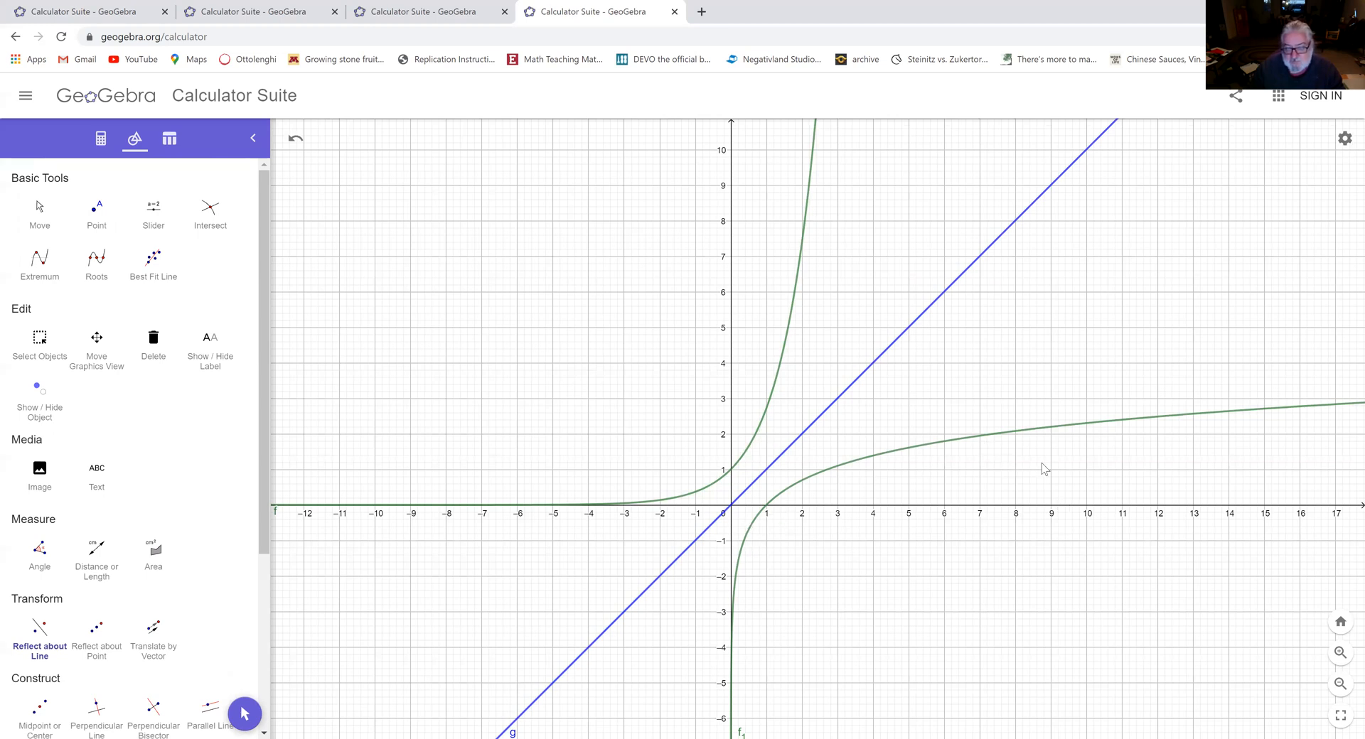
pyautogui.click(100, 138)
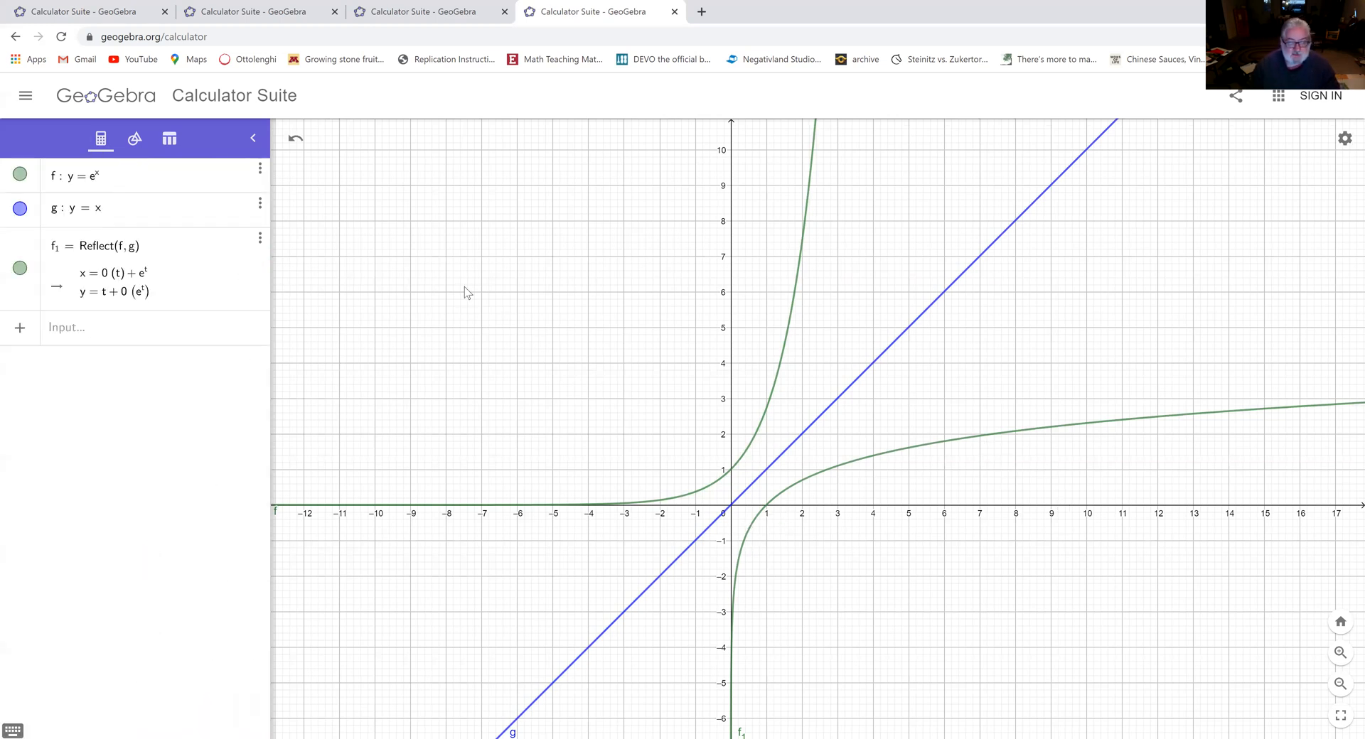
pyautogui.click(798, 280)
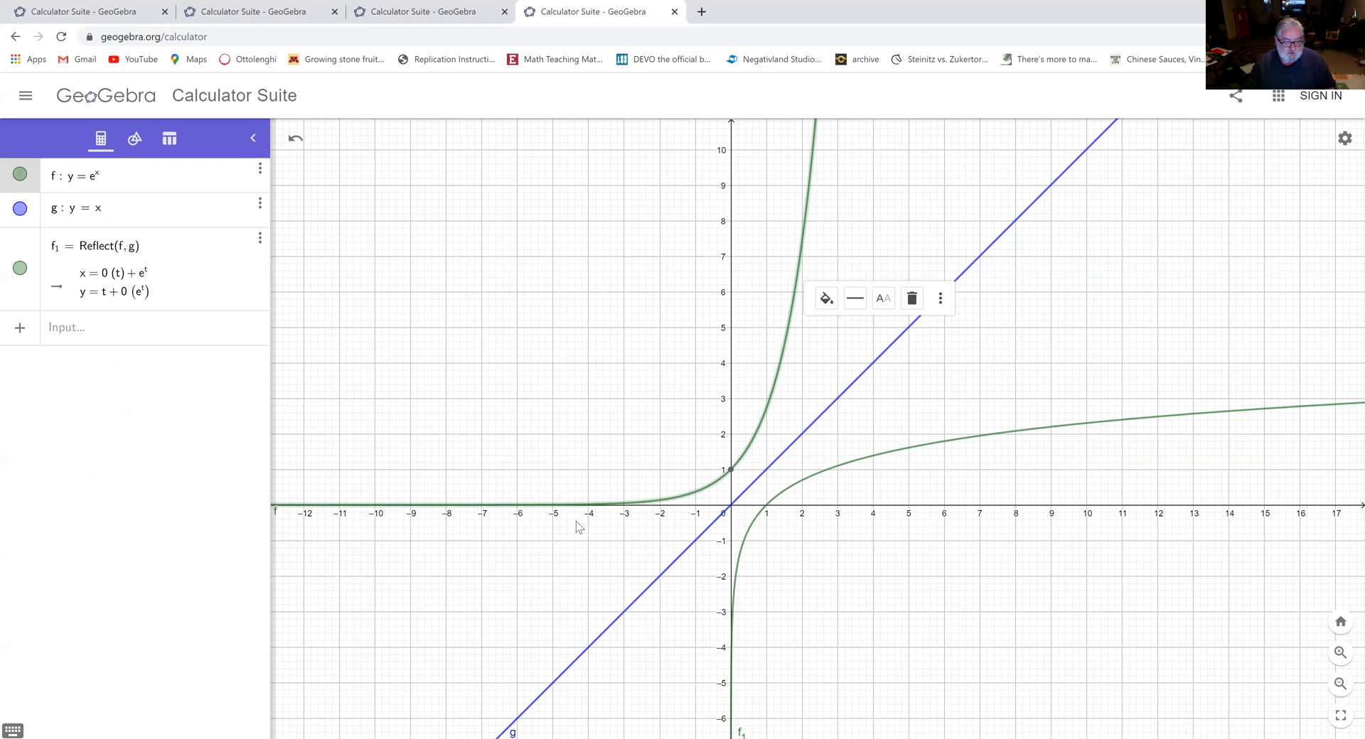
pyautogui.click(887, 460)
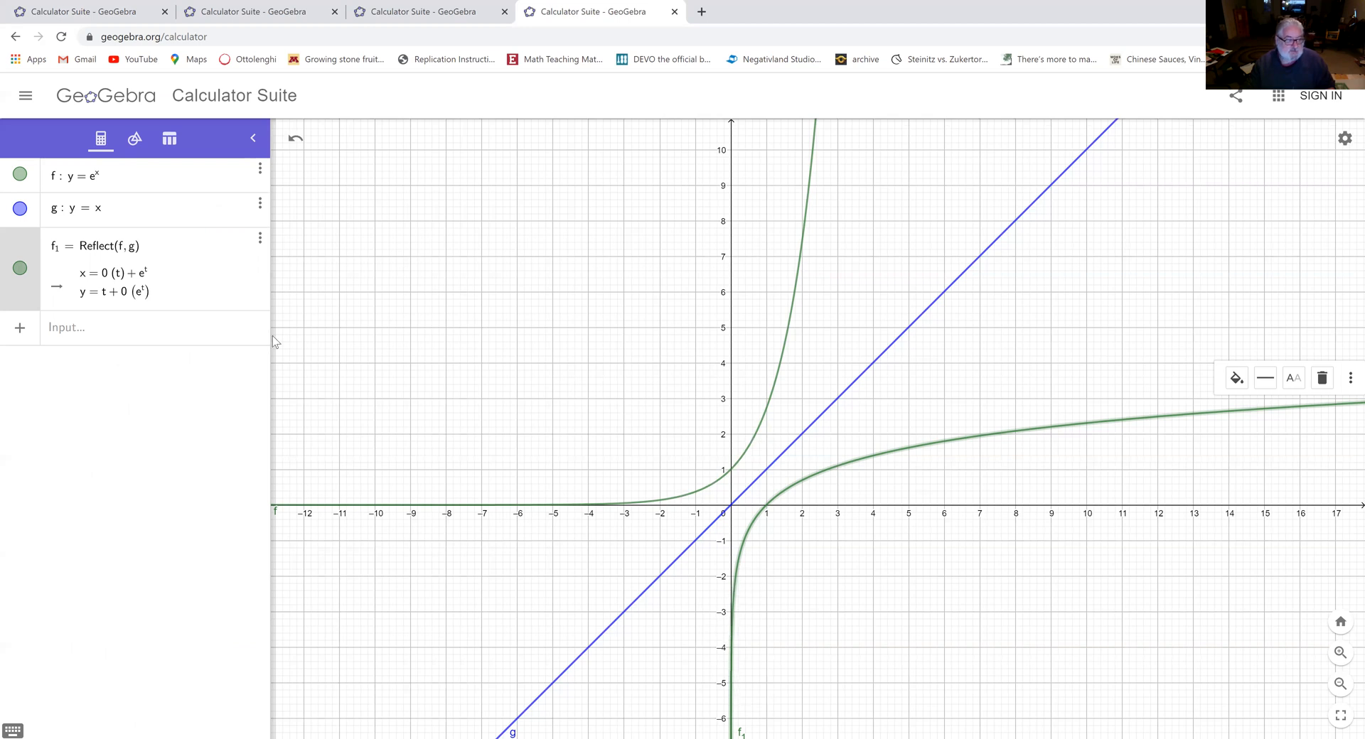
# - Plot the point (0, 1) on the exponential curve and the point (1, 0) on its reflection
pyautogui.click(120, 333)
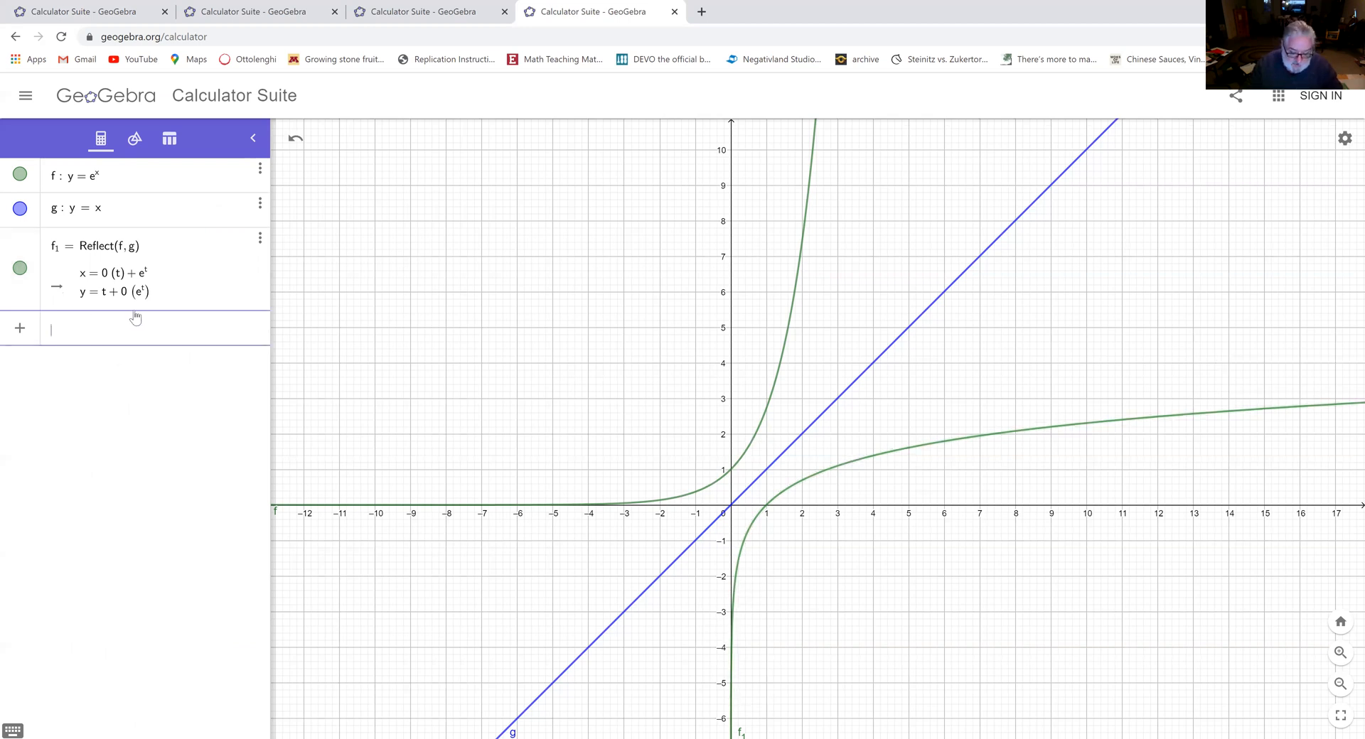
pyautogui.write('(1,0)')
pyautogui.press('Return')
pyautogui.press('BackSpace')
pyautogui.press('BackSpace')
pyautogui.press('BackSpace')
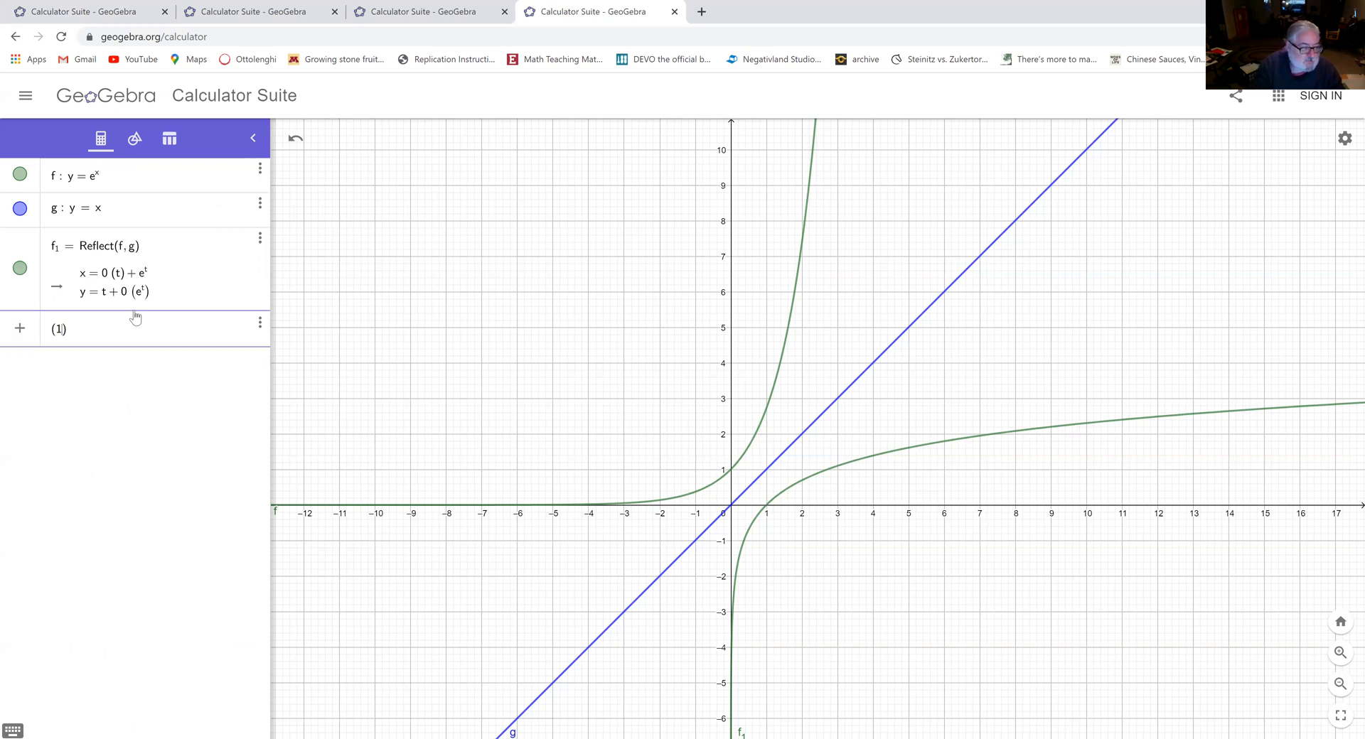
pyautogui.write('0, 1')
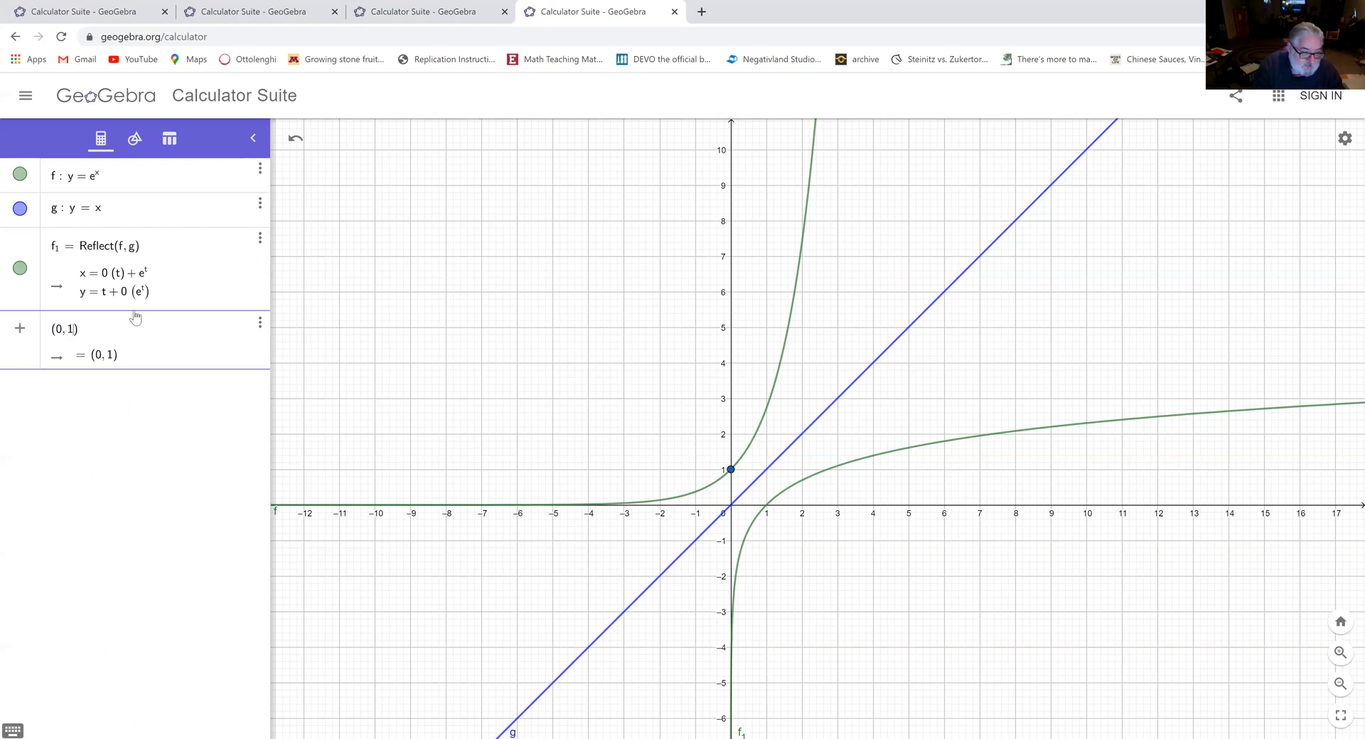
pyautogui.press('Return')
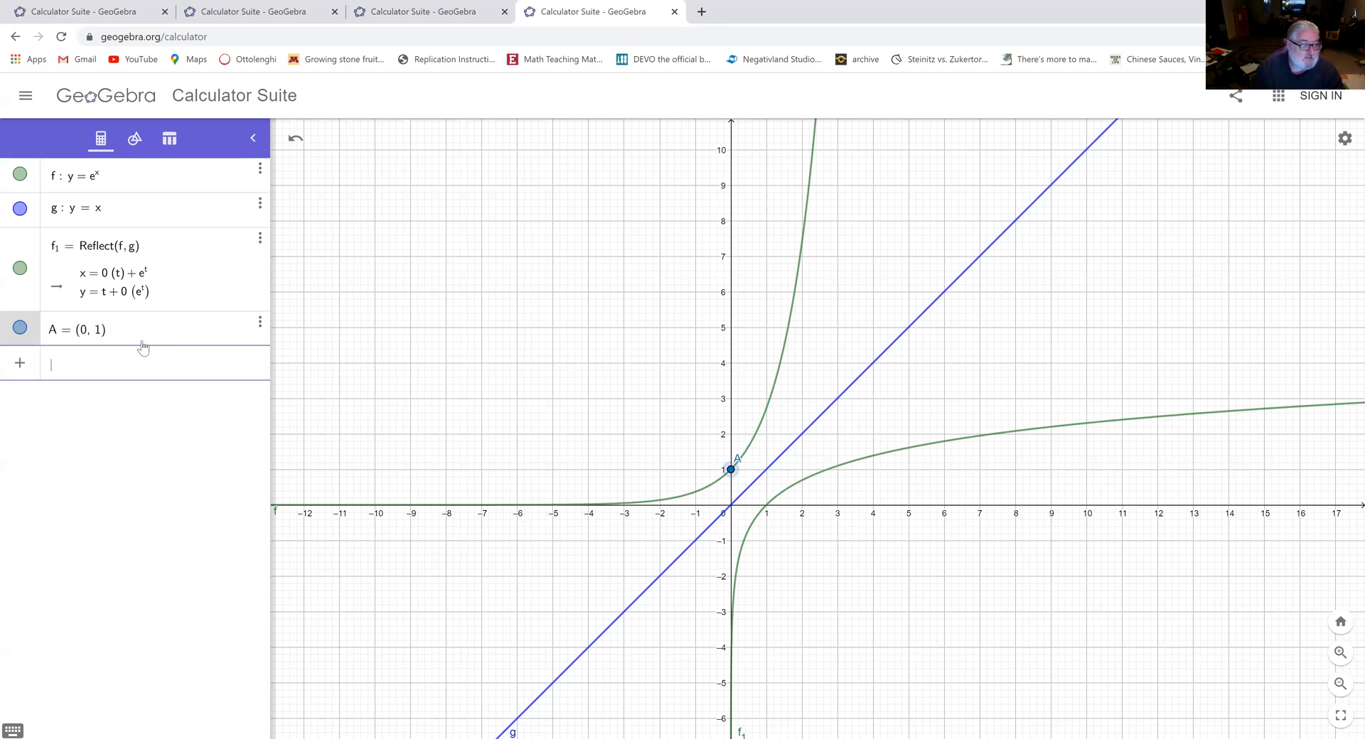
pyautogui.write('(1,0)')
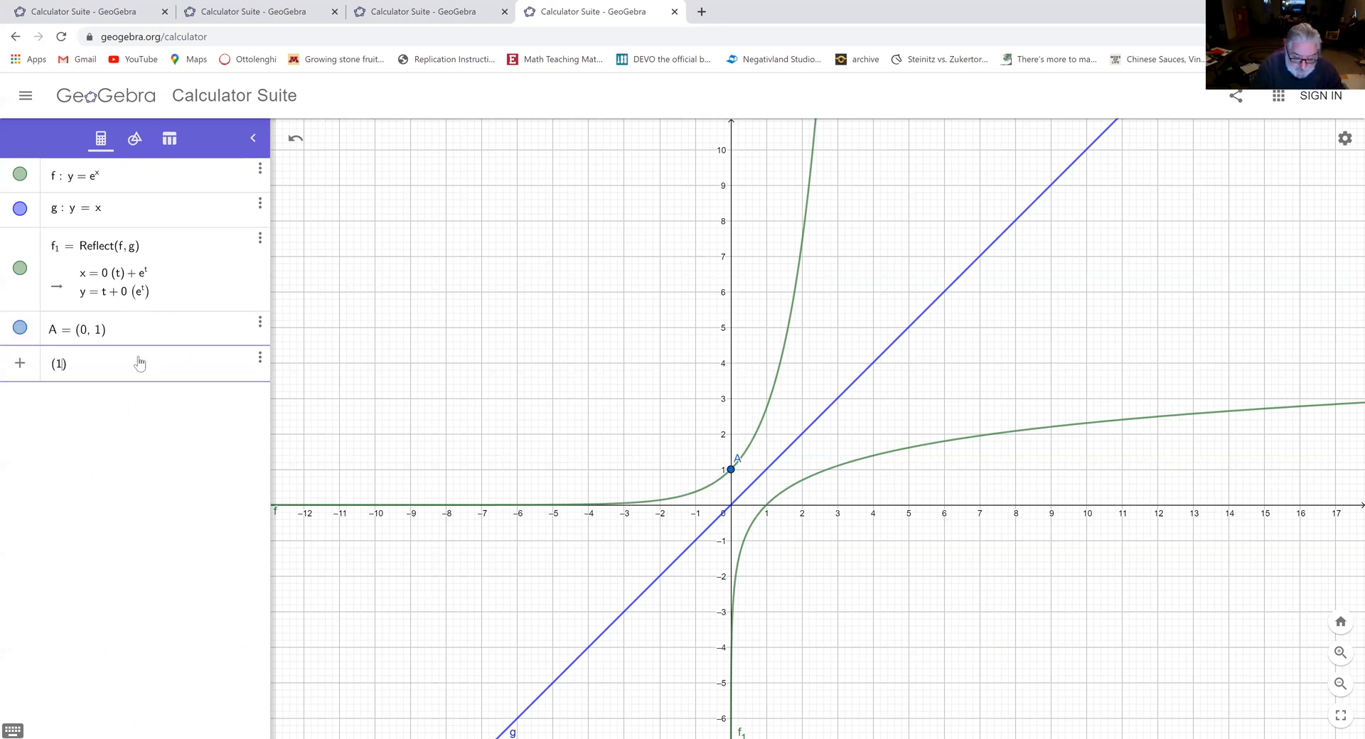
pyautogui.press('Return')
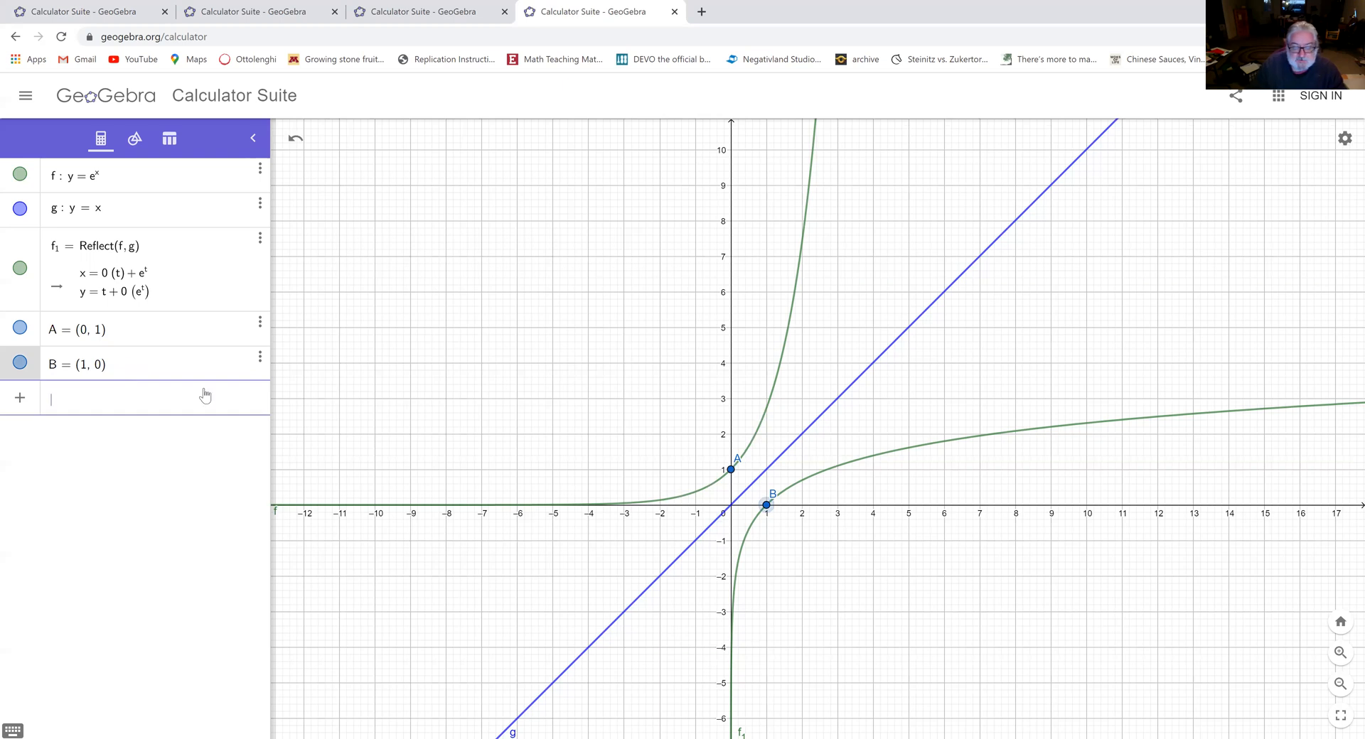
pyautogui.click(365, 379)
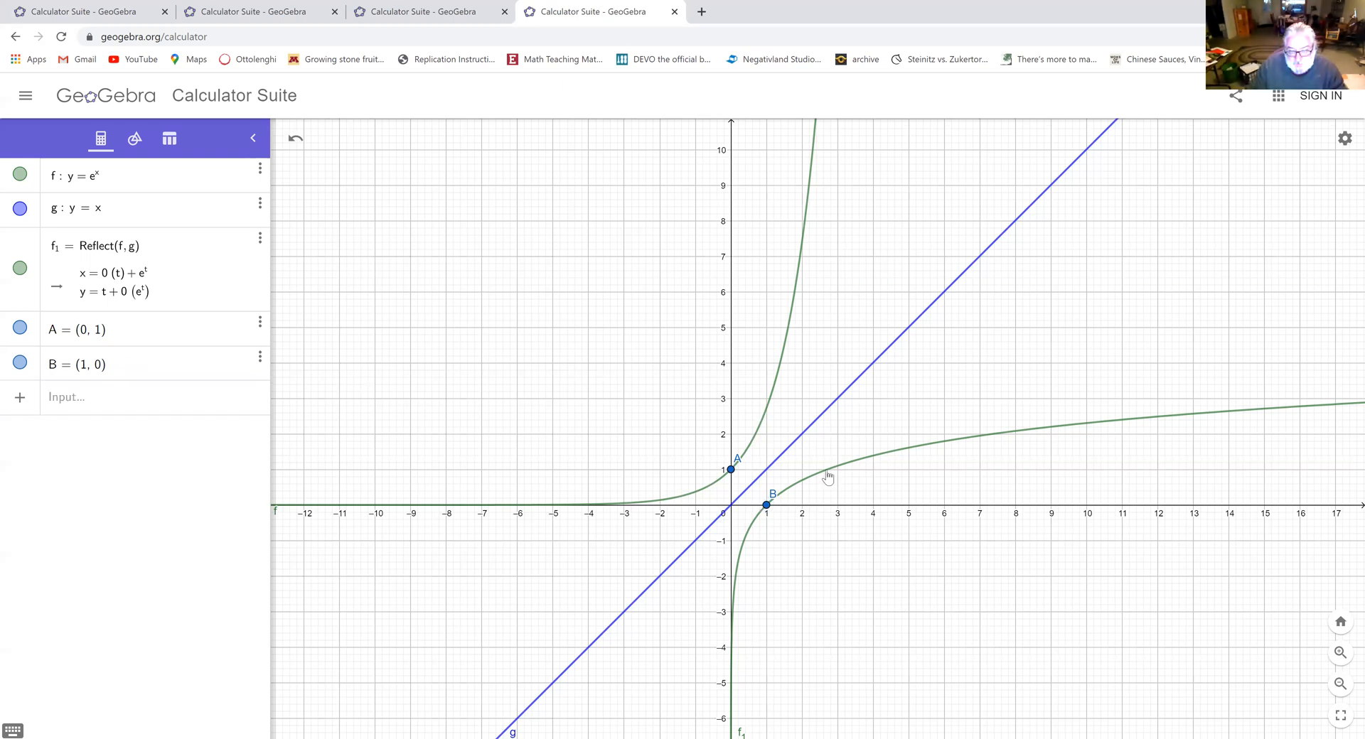
# - Graph the logarithm y = log(e, x) together with the exponential and its reflected curve
pyautogui.click(129, 406)
pyautogui.write('y =')
pyautogui.write('lo')
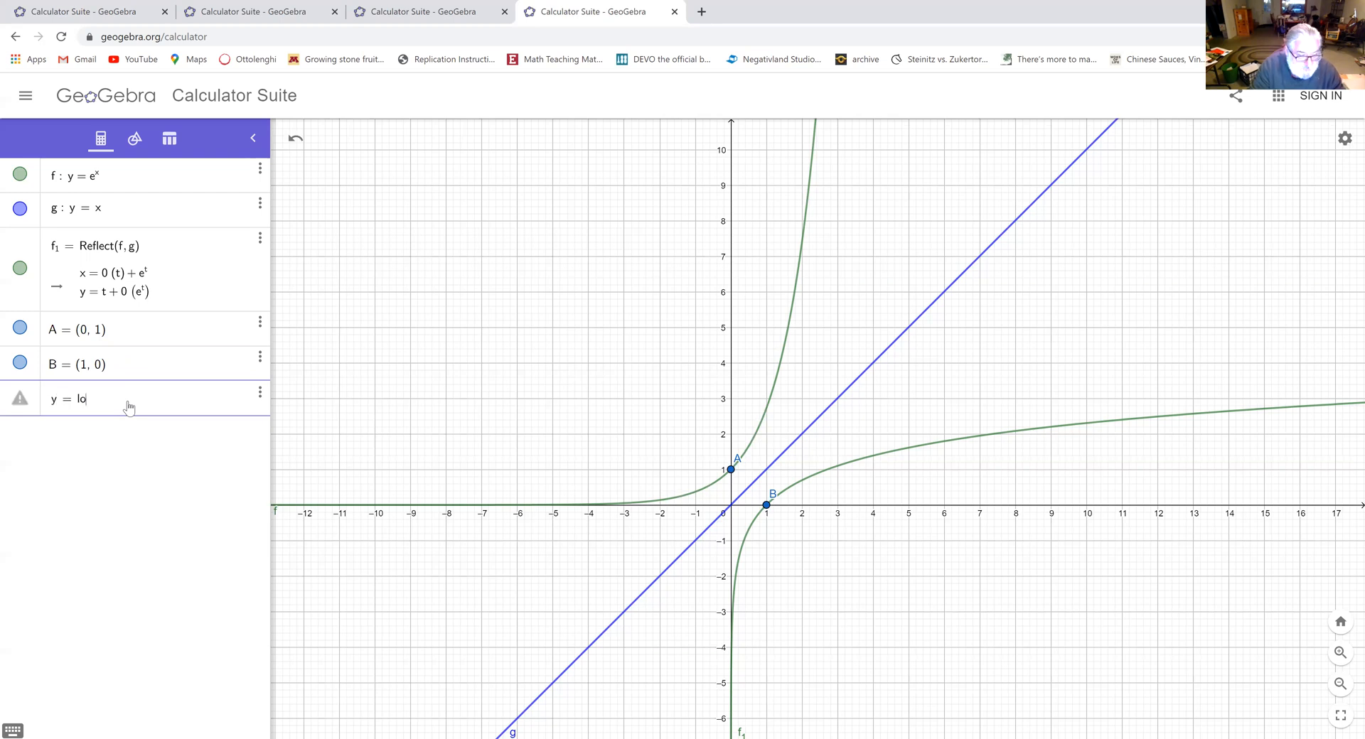
pyautogui.write('g(e, x')
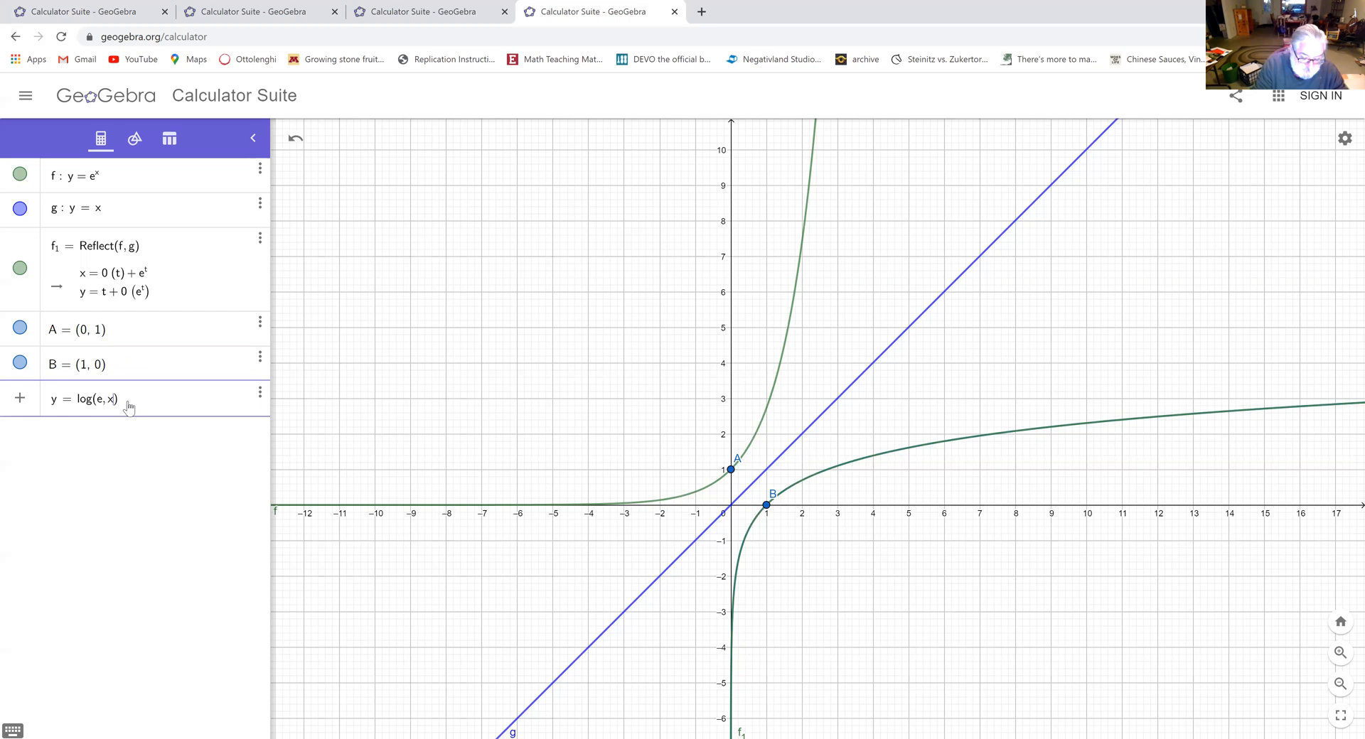
pyautogui.write('0')
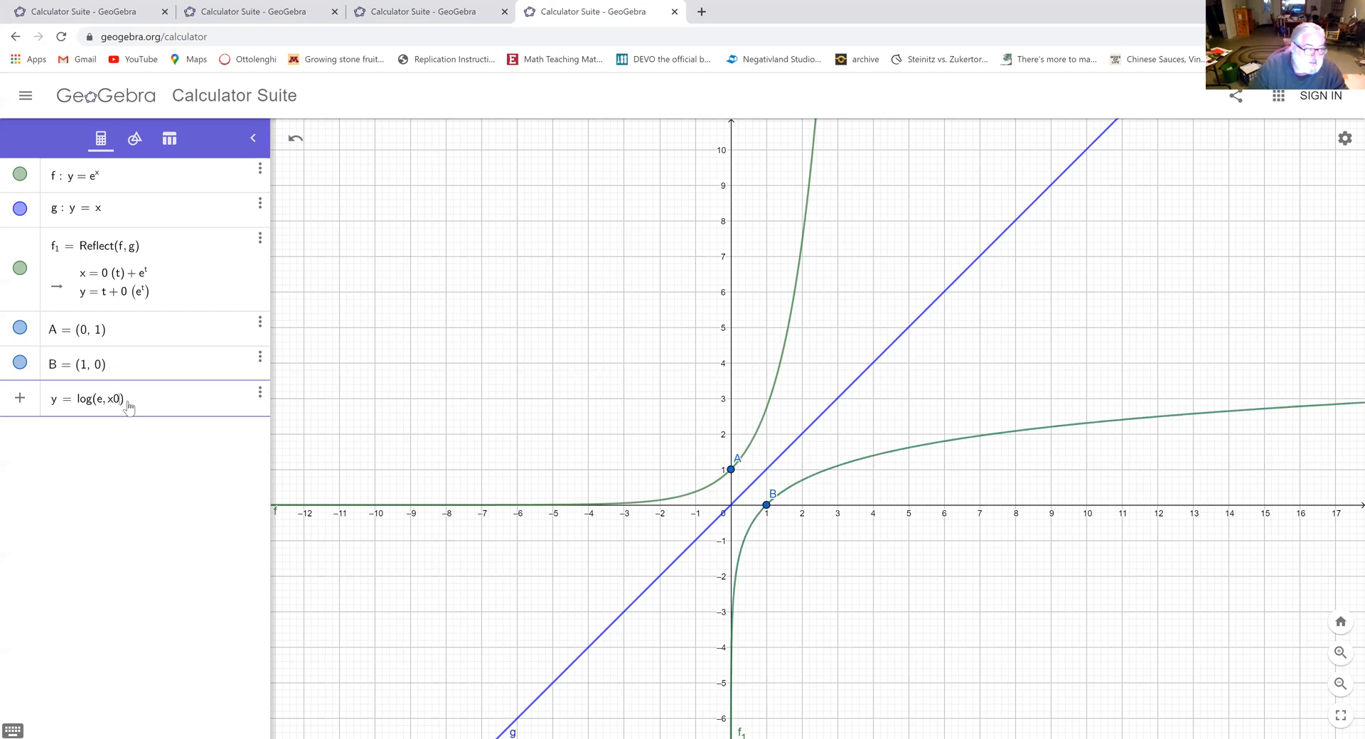
pyautogui.press('BackSpace')
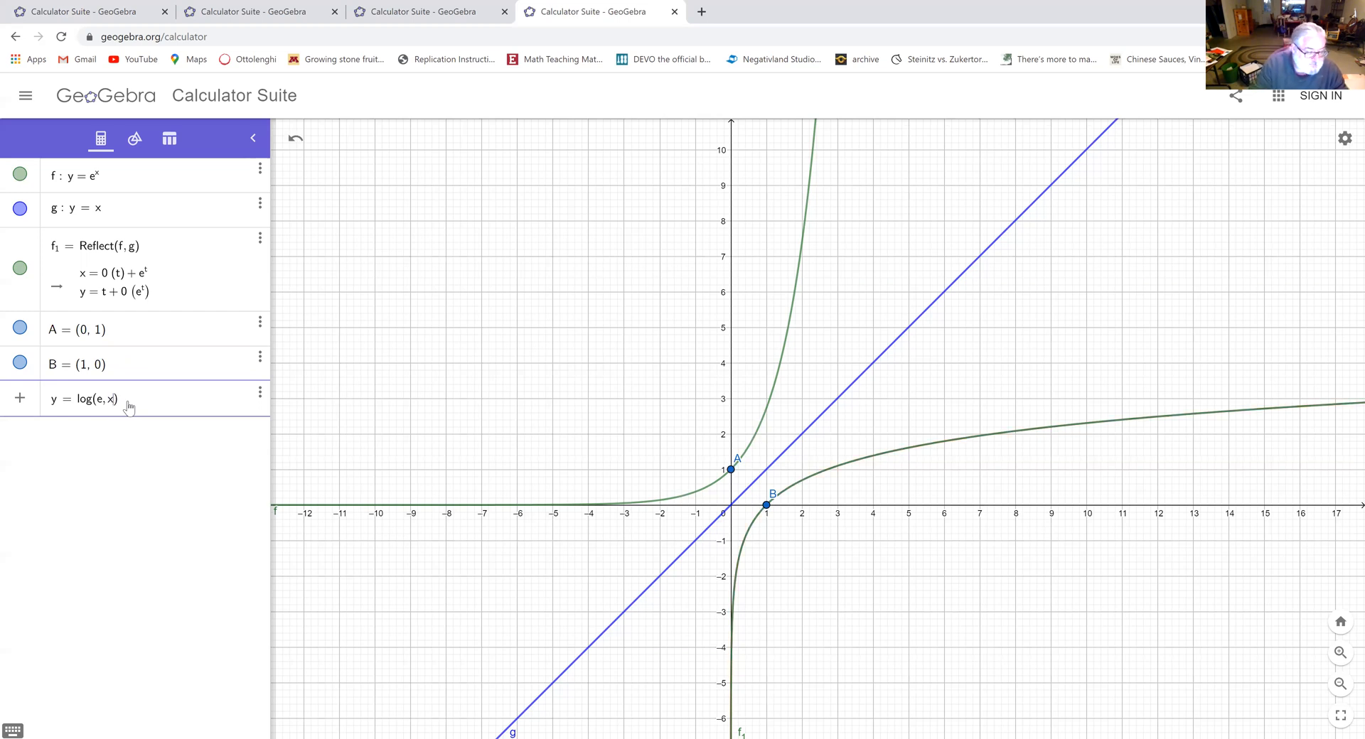
pyautogui.press('Return')
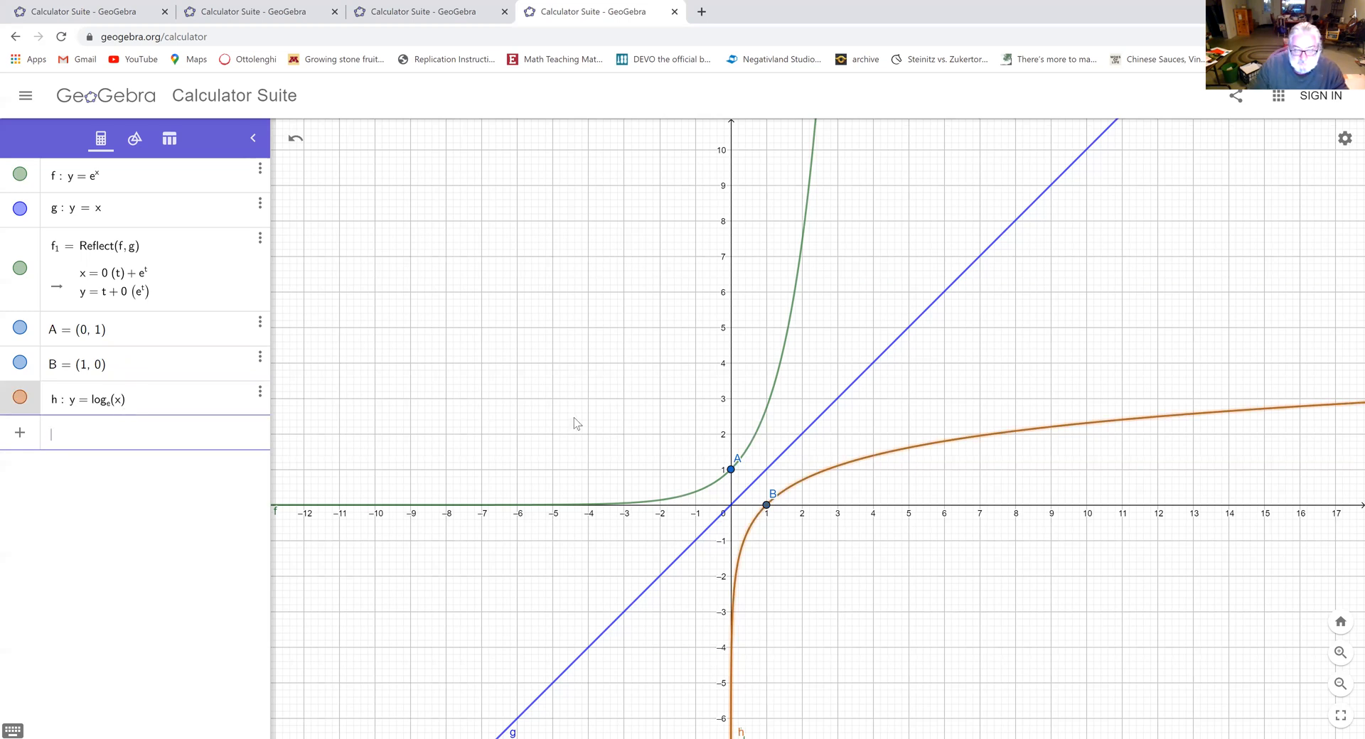
# - Compare the logarithm with y = e^x by highlighting both curves, the mirror line y = x and point A on the exponential
pyautogui.click(842, 473)
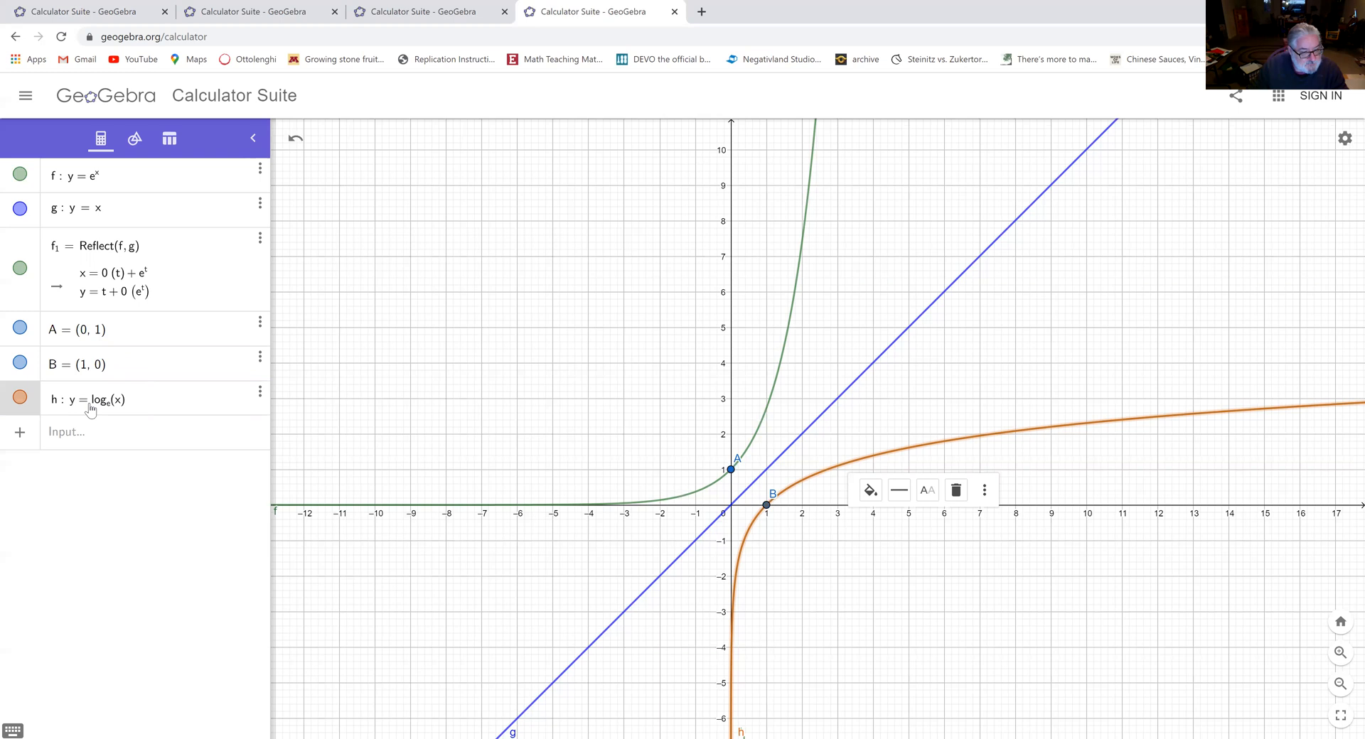
pyautogui.click(780, 536)
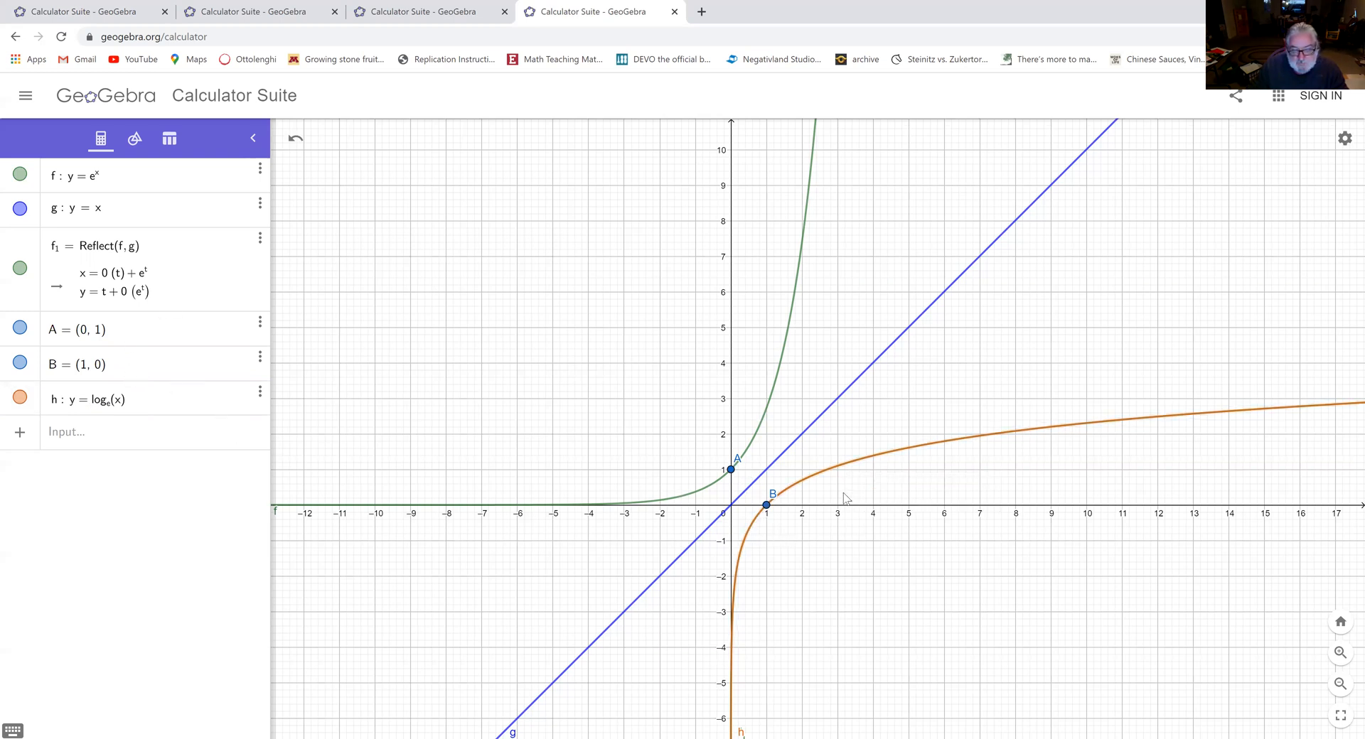
pyautogui.click(846, 465)
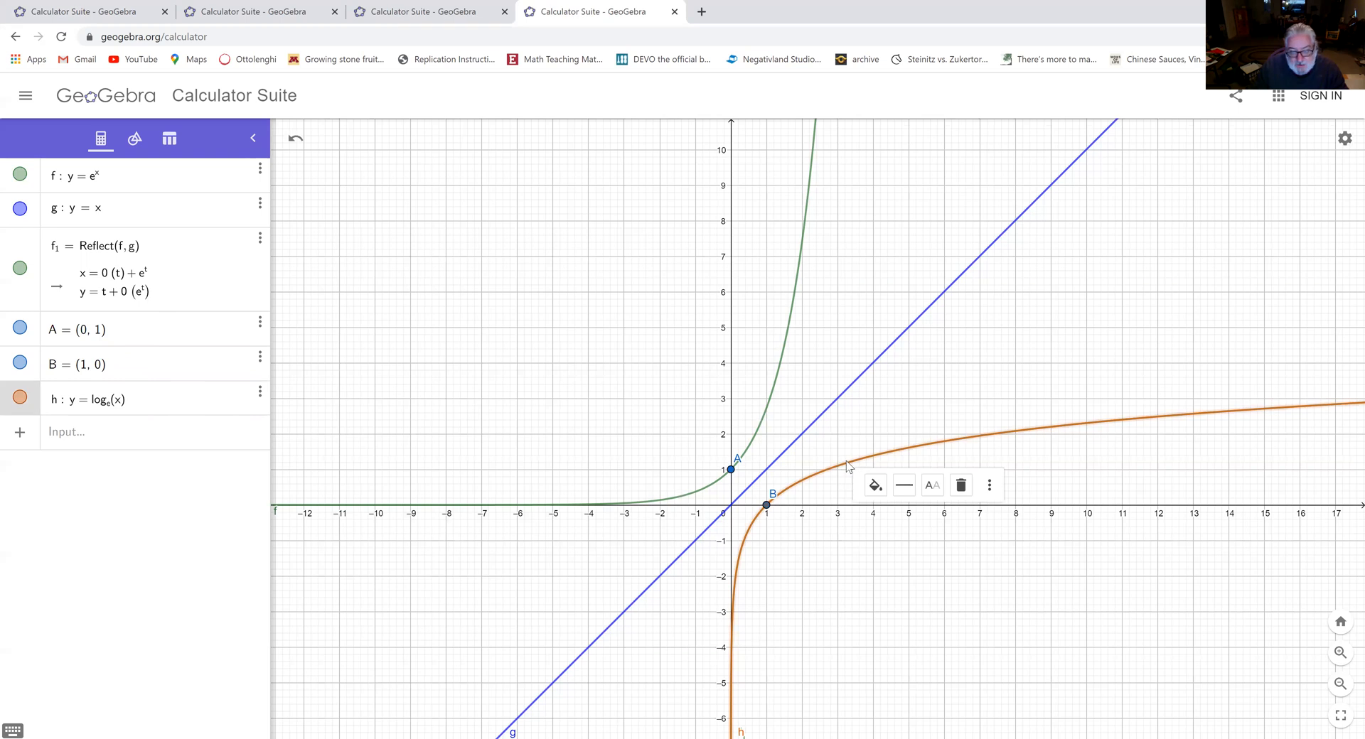
pyautogui.click(765, 414)
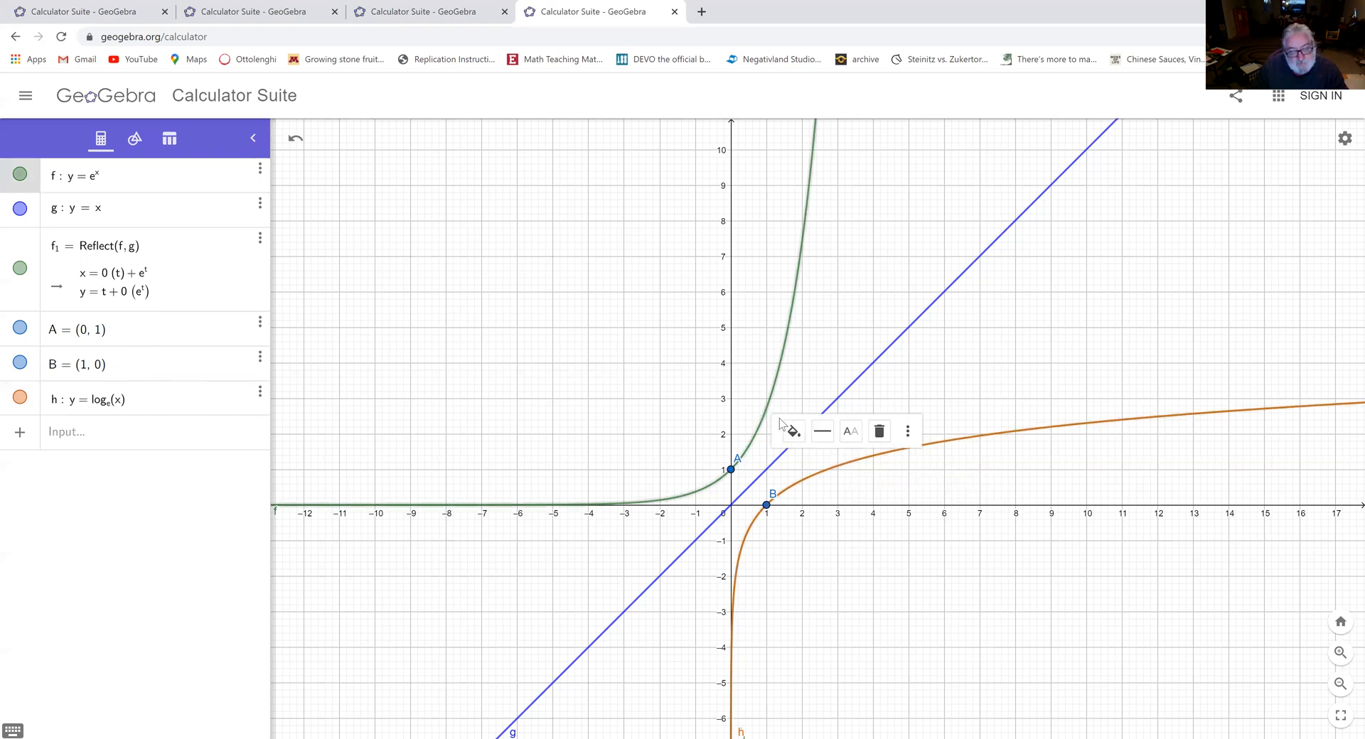
pyautogui.click(824, 477)
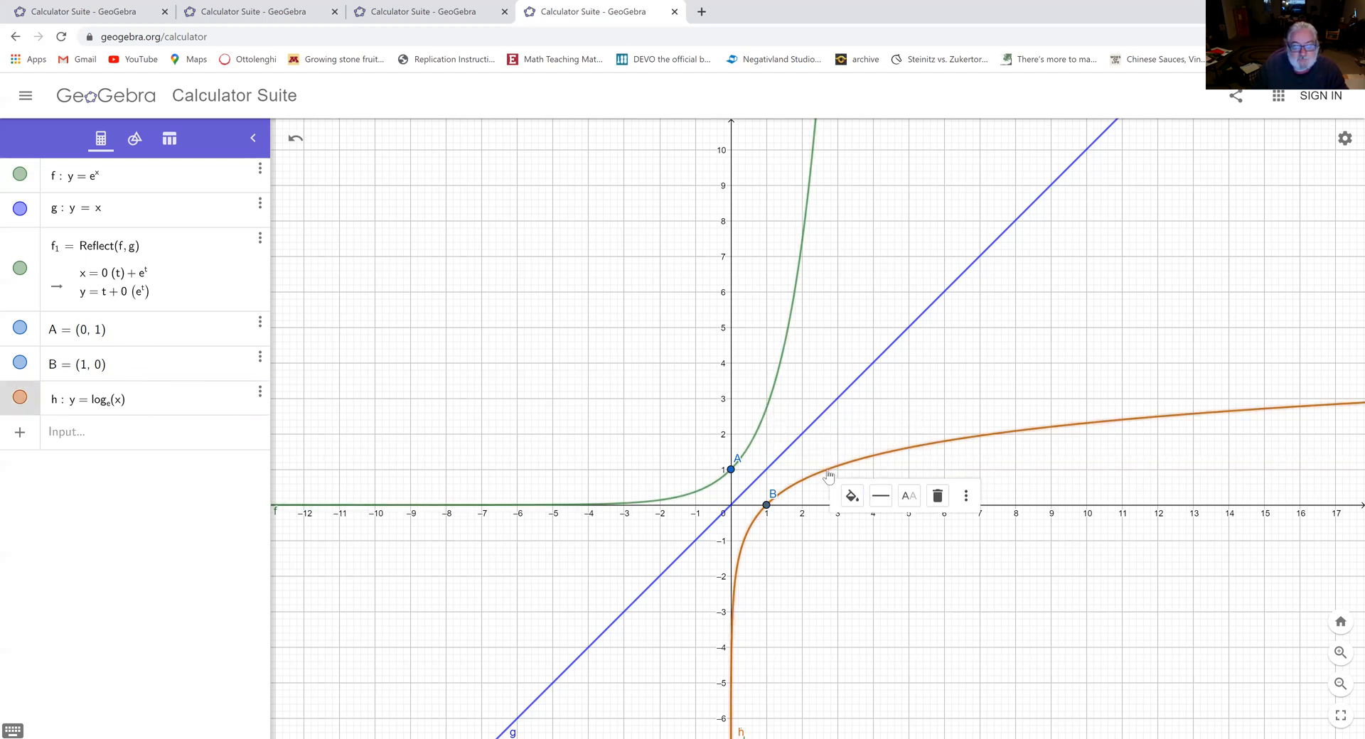
pyautogui.press('Escape')
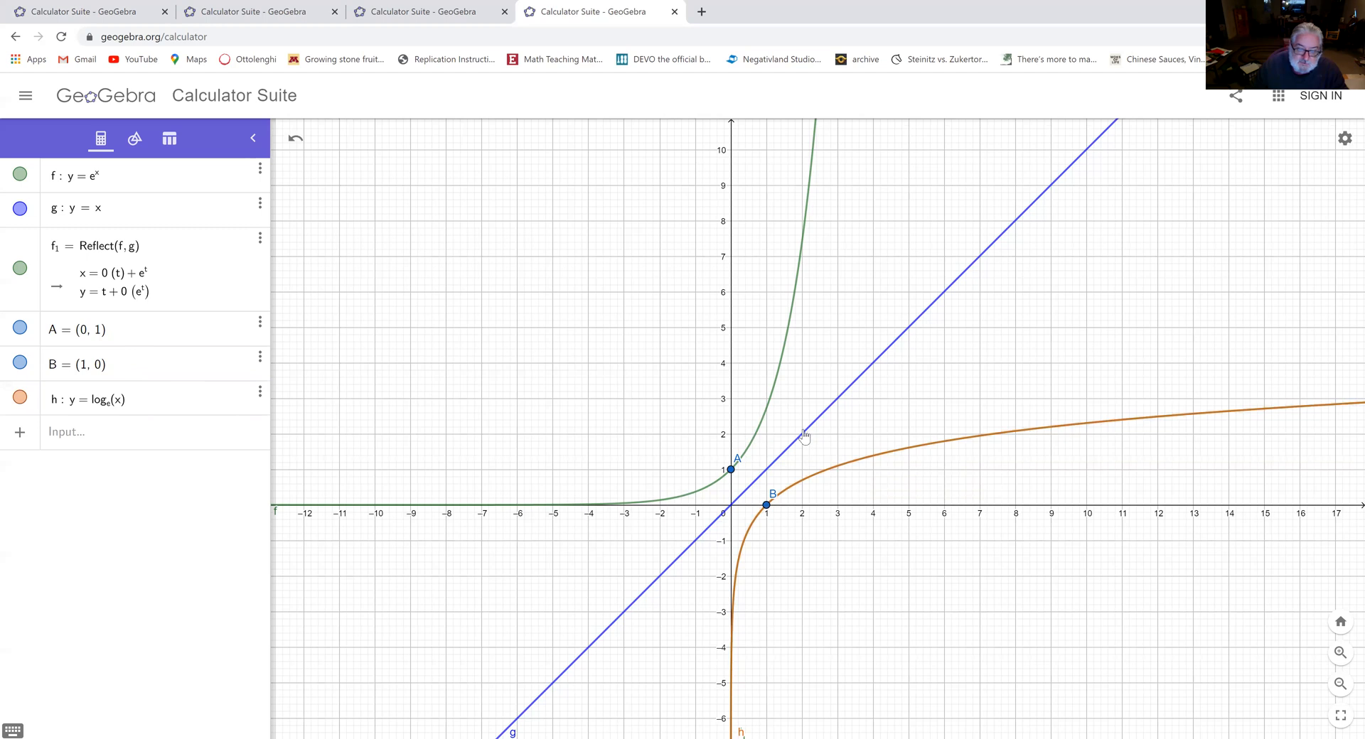
pyautogui.click(802, 433)
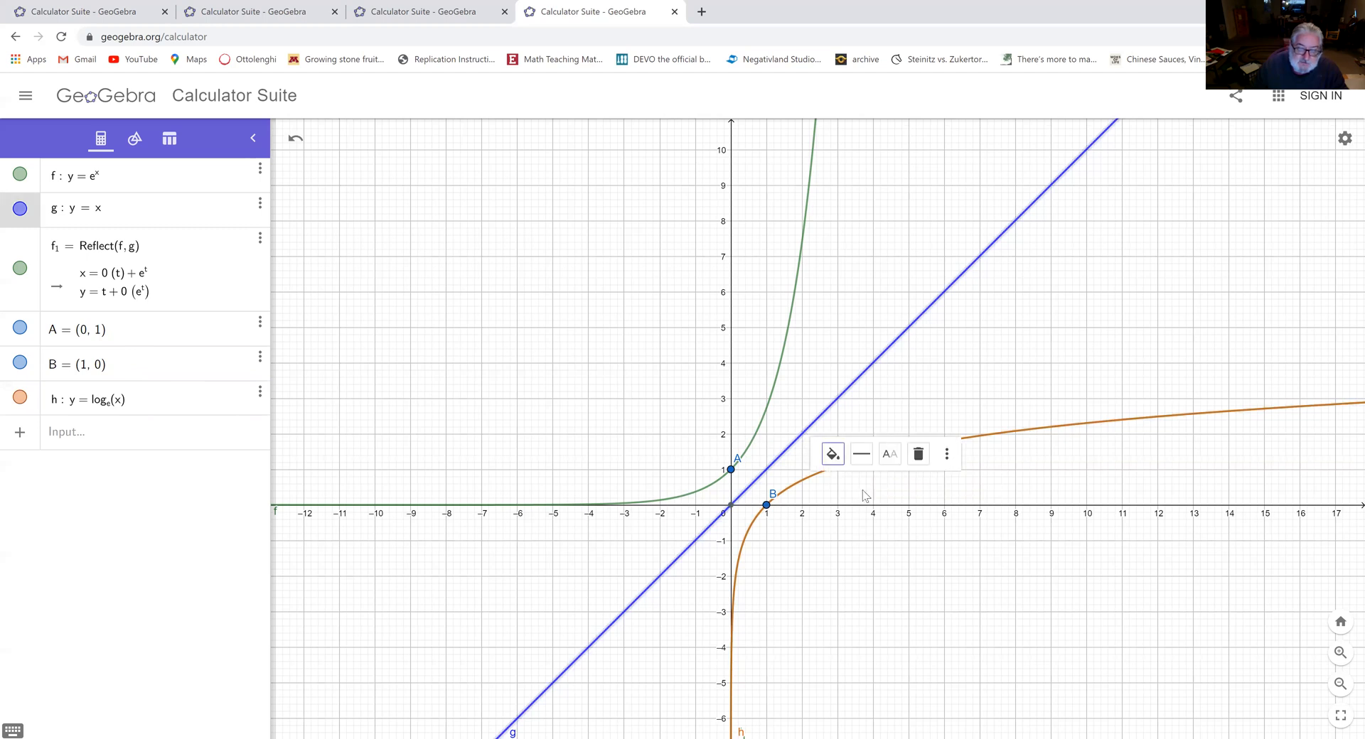
pyautogui.click(733, 470)
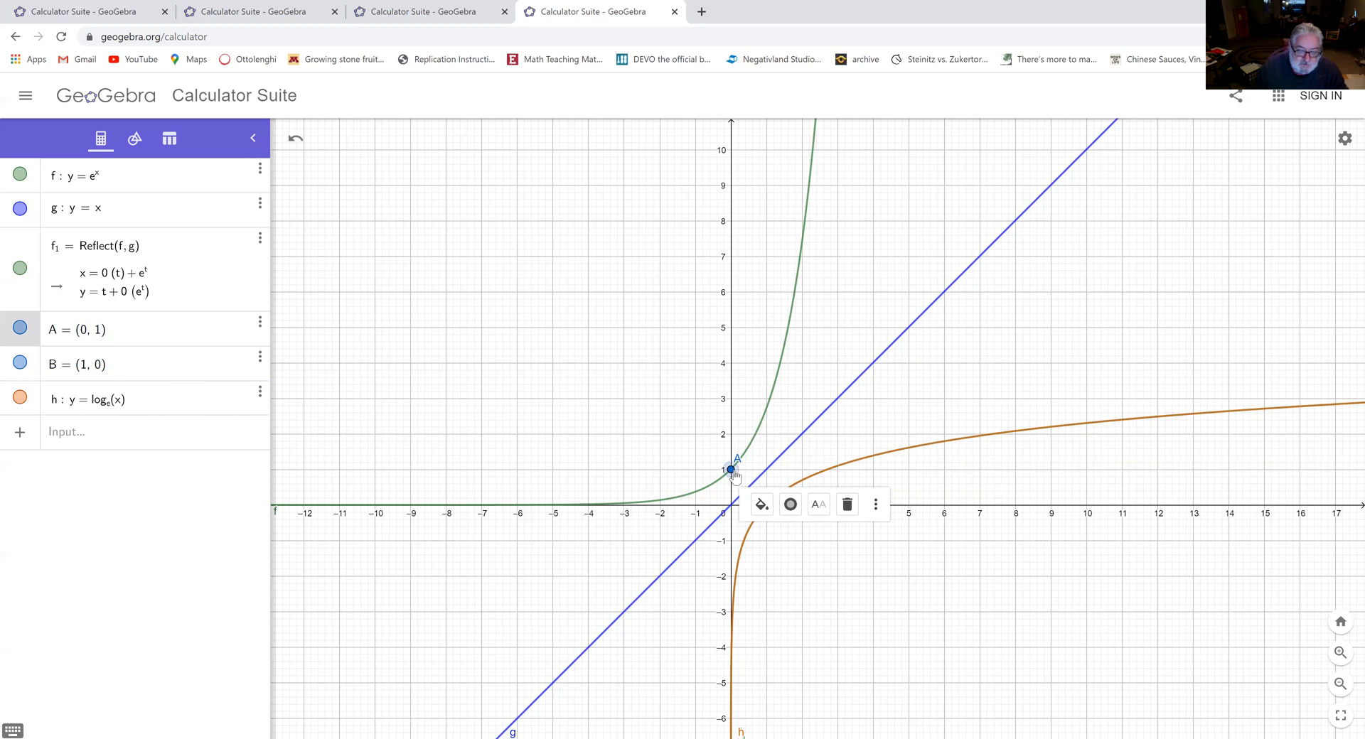
pyautogui.press('Escape')
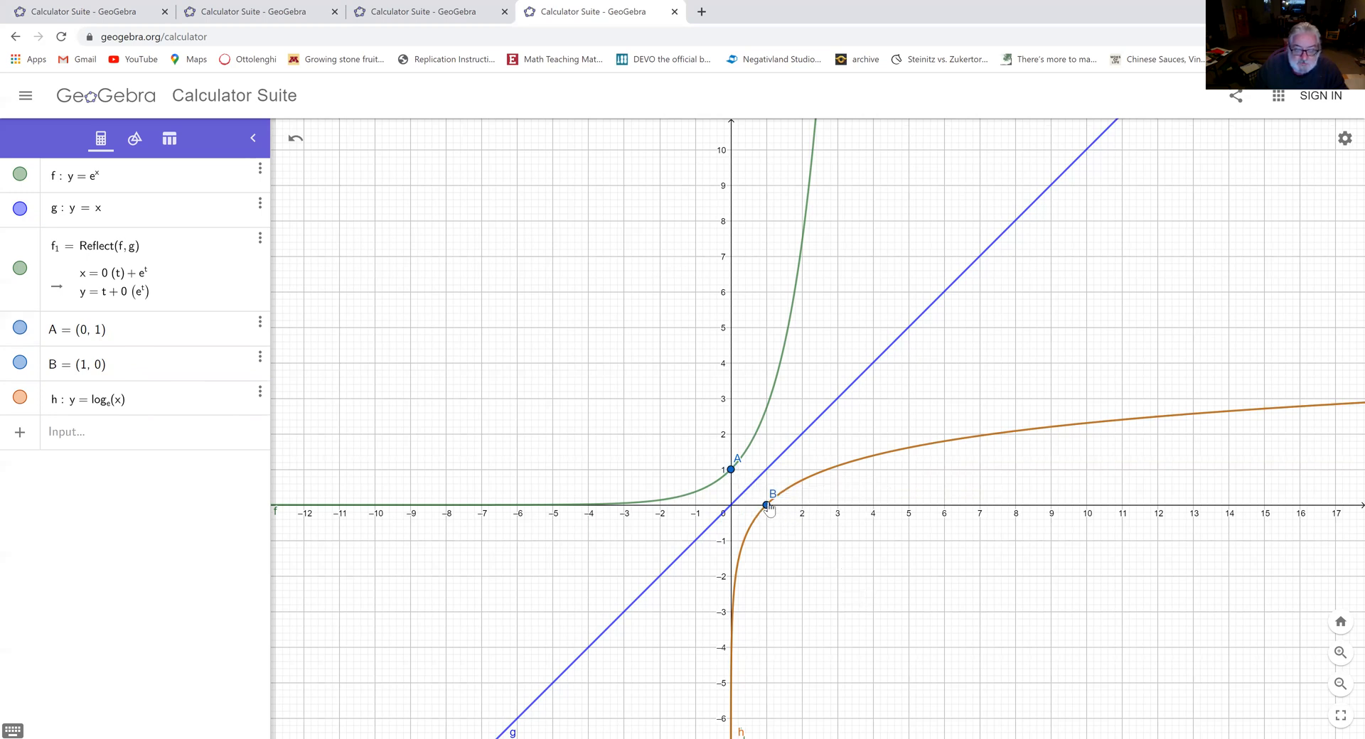